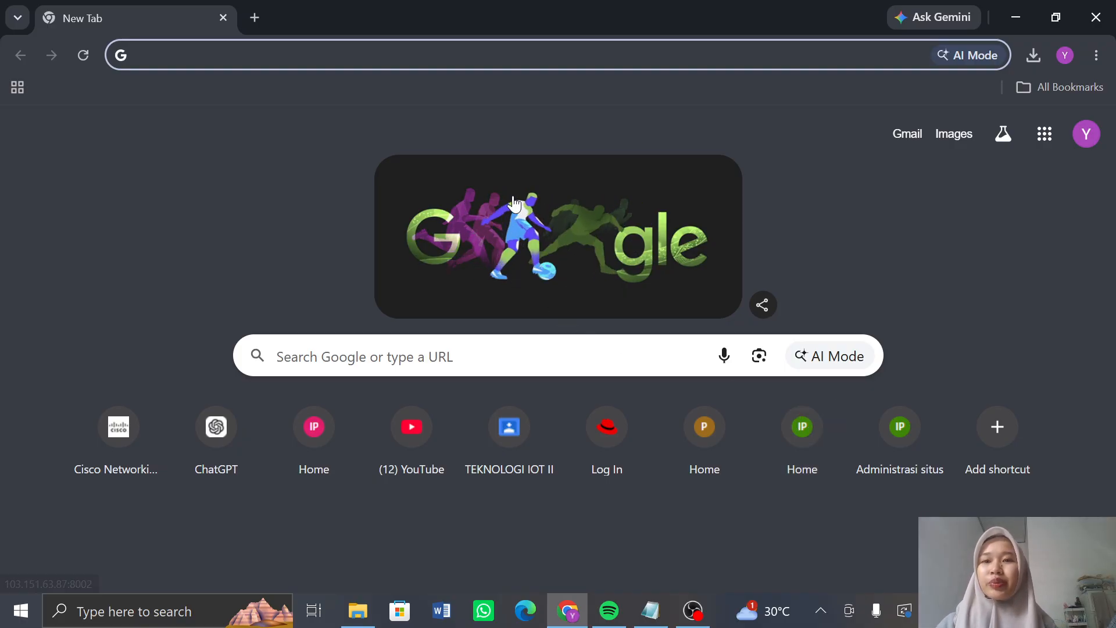
- Search the web for trello and open the official Trello site
text(tre)
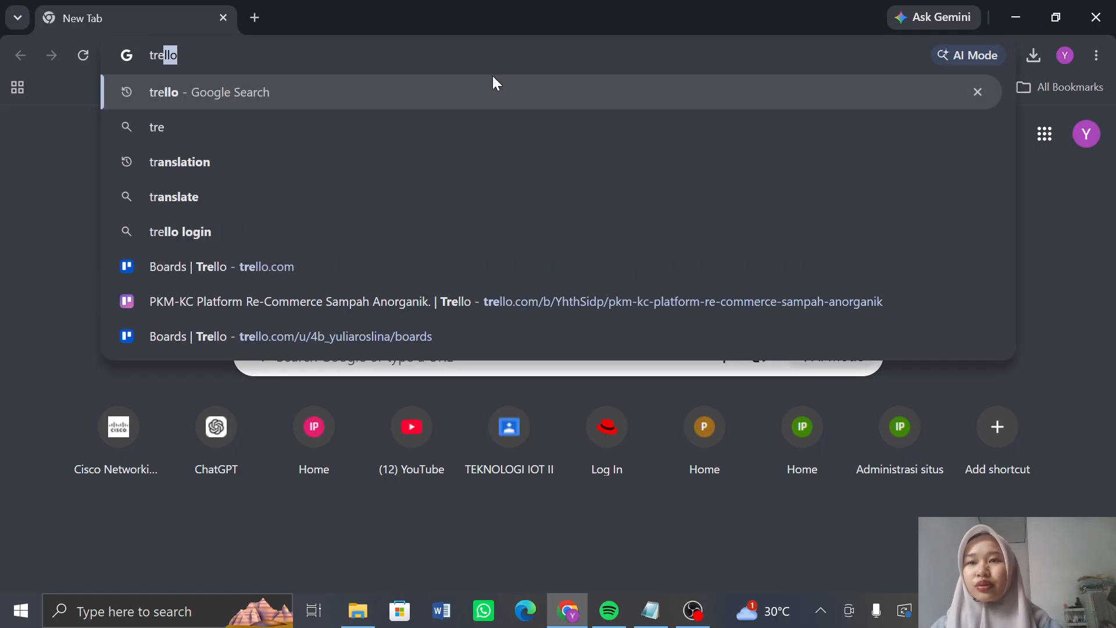
key(Return)
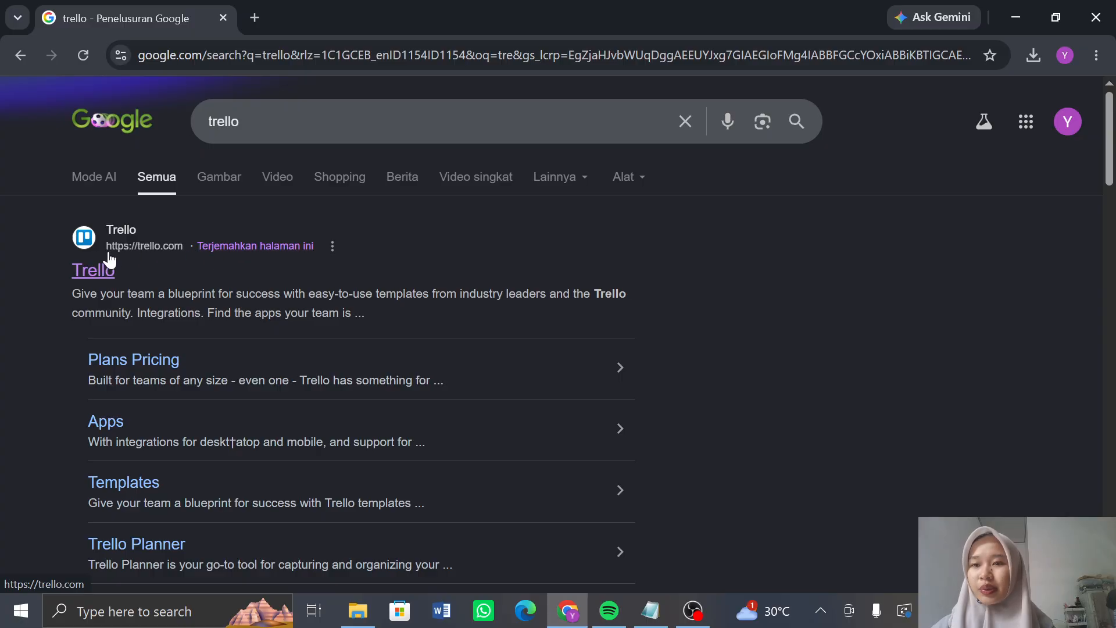
click(80, 277)
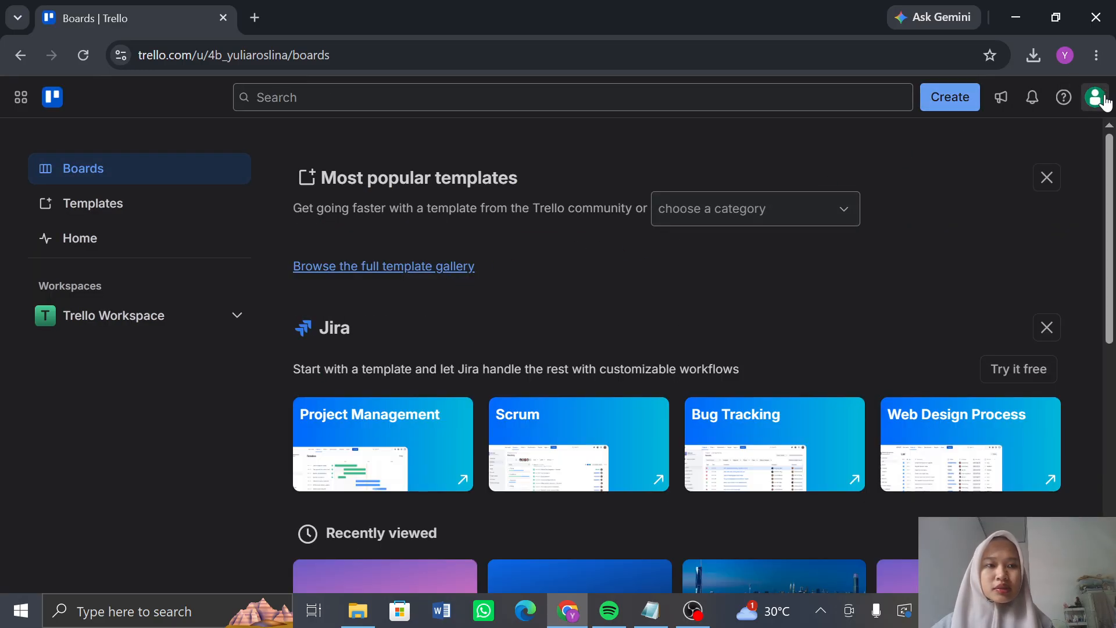
- Log out of the current Trello account and confirm the Atlassian logout
click(1095, 97)
scroll(898, 538, down, 2)
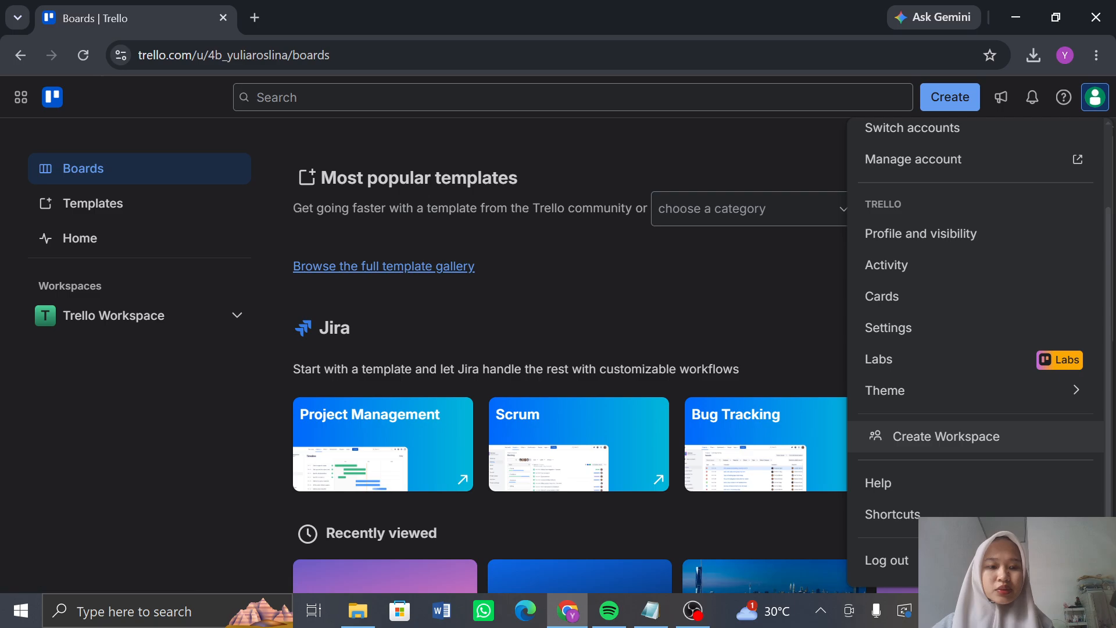
click(914, 561)
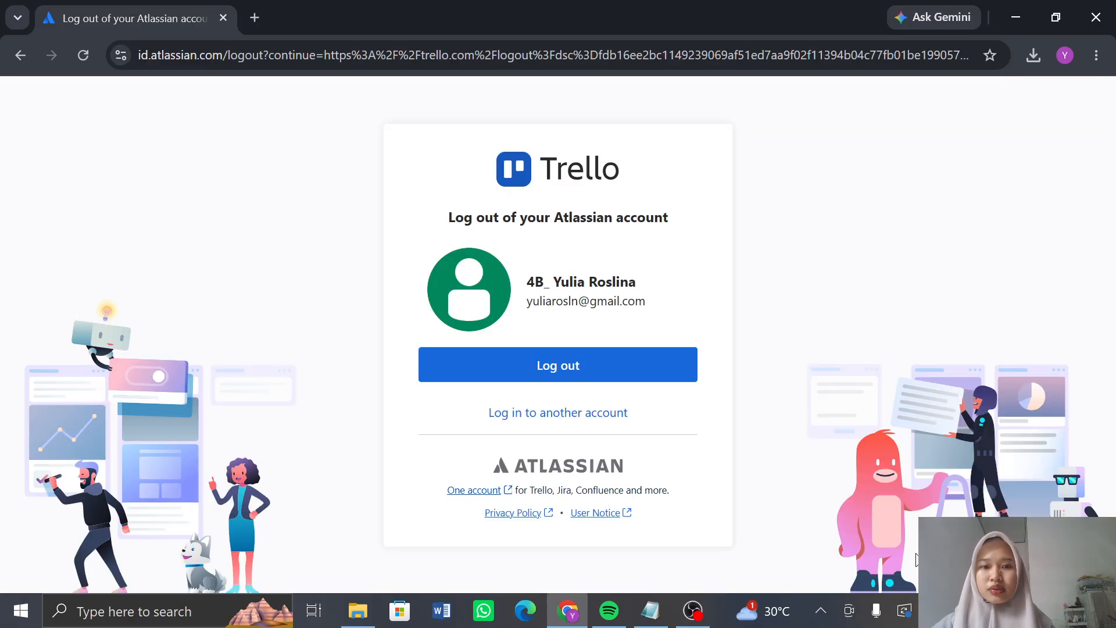
click(653, 365)
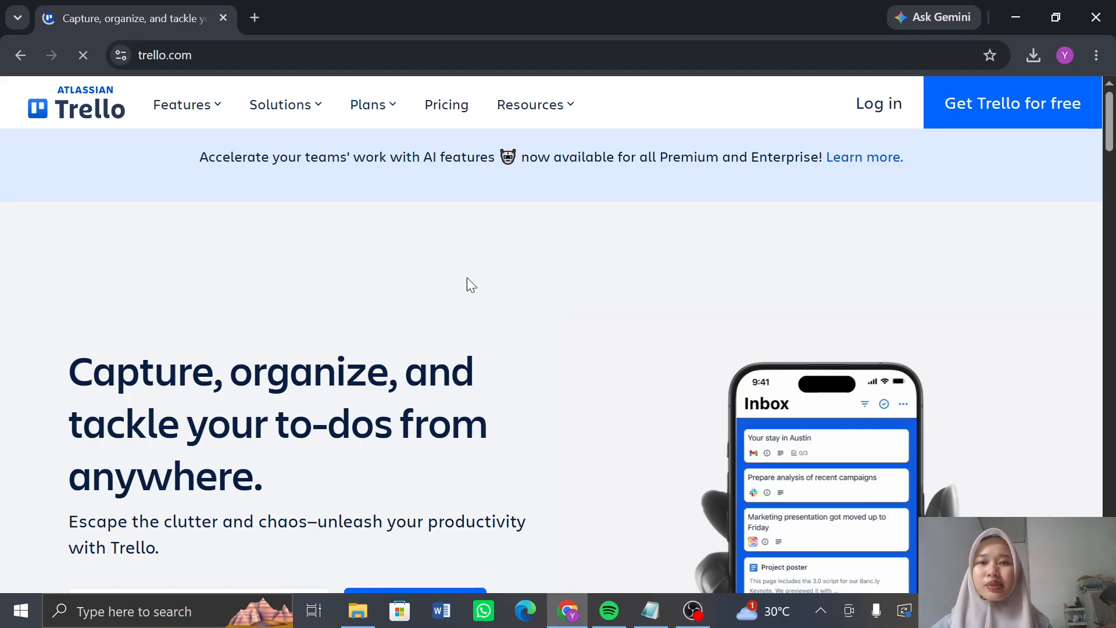
- Log back in to Trello with the Google account, also filling in the saved account e-mail
click(874, 107)
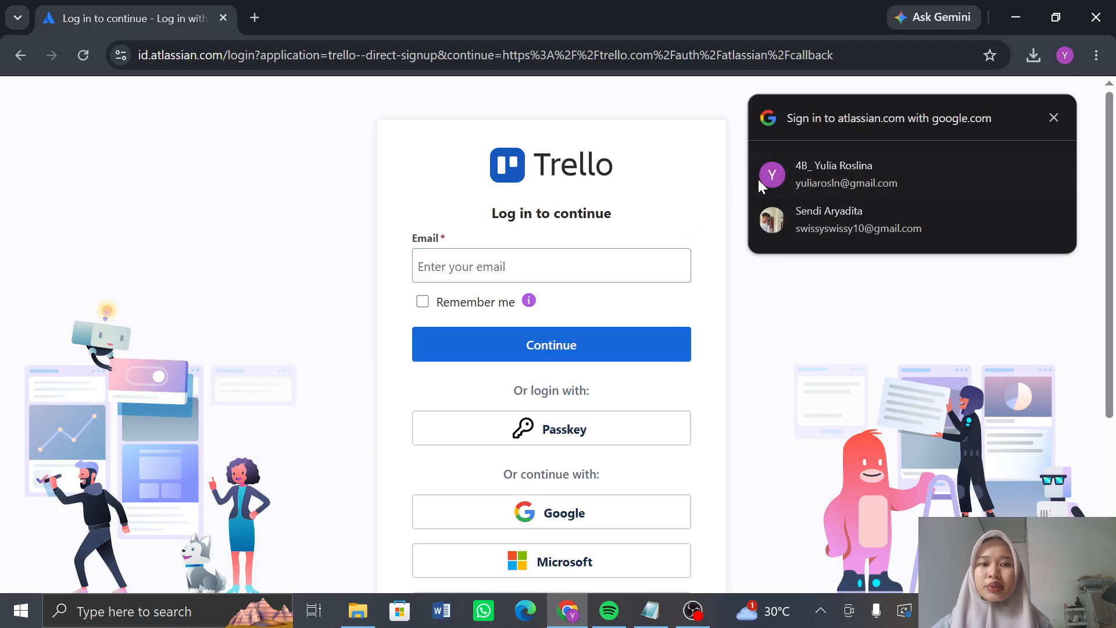
click(813, 175)
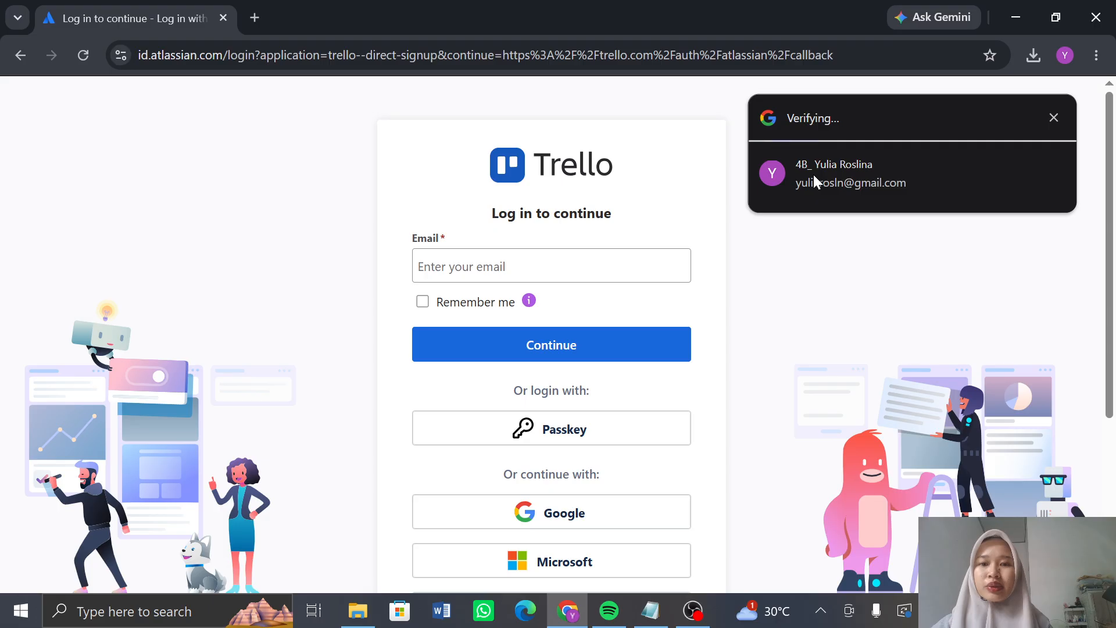
click(622, 265)
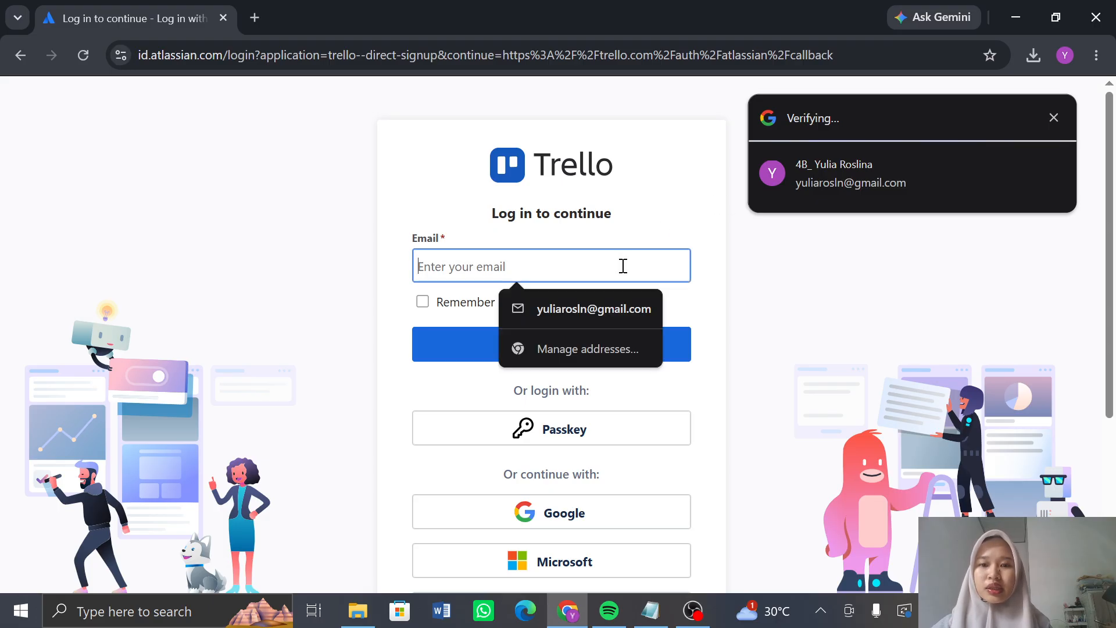
click(607, 314)
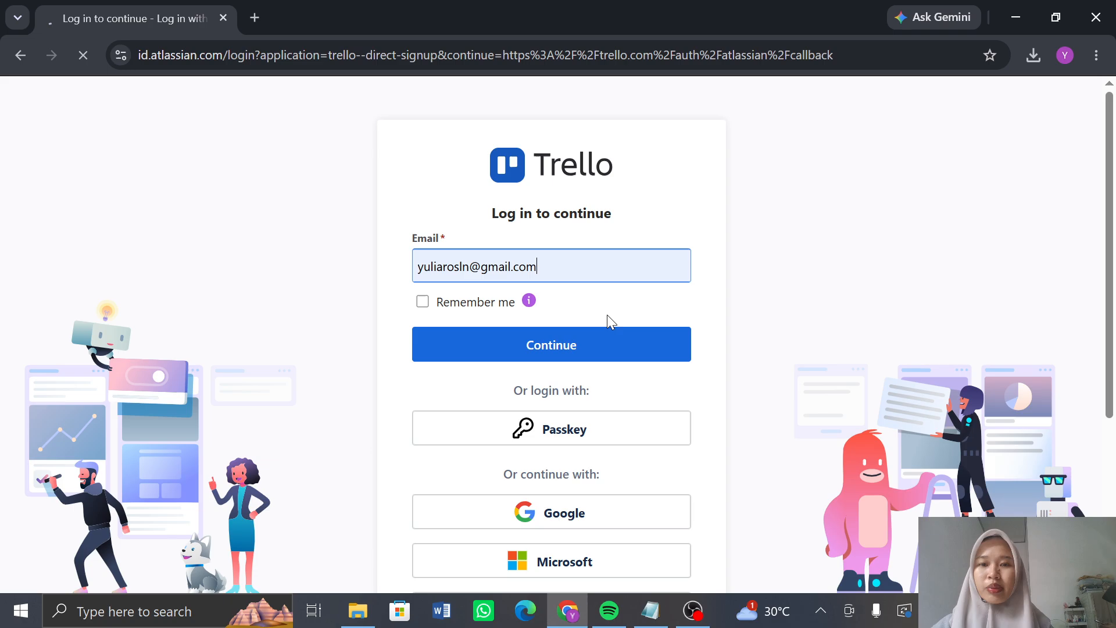
click(578, 337)
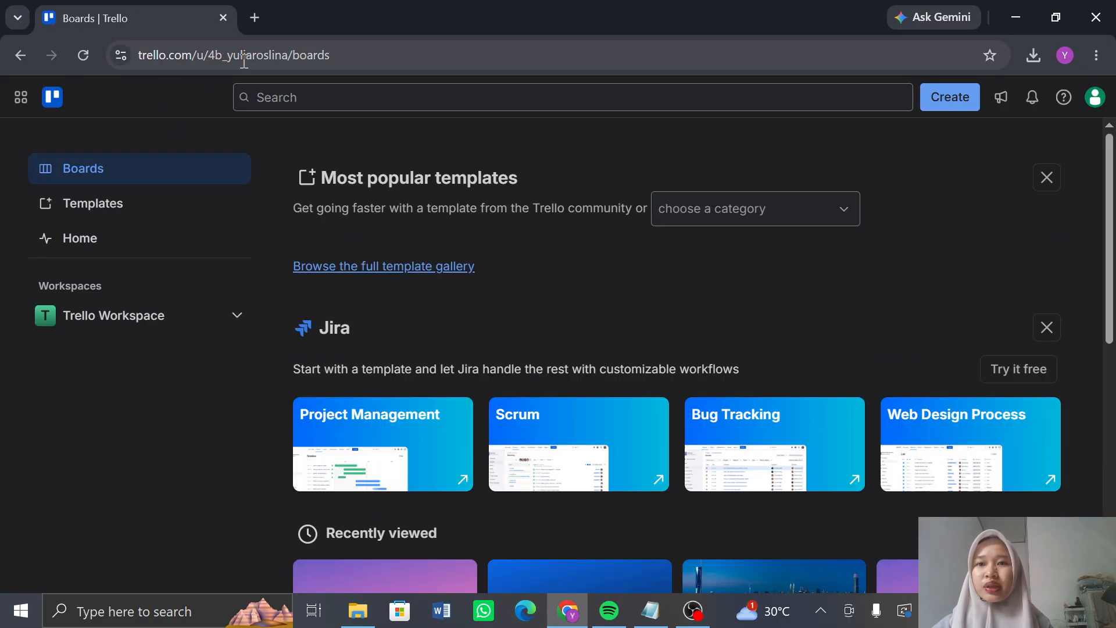
scroll(466, 164, down, 5)
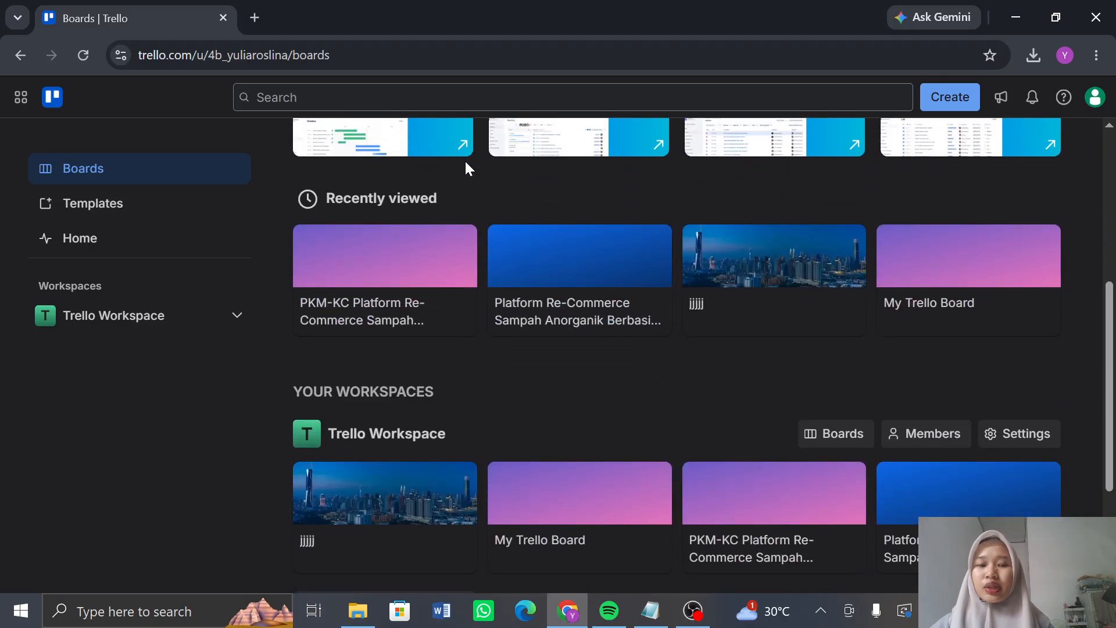
scroll(465, 159, down, 3)
scroll(465, 159, up, 9)
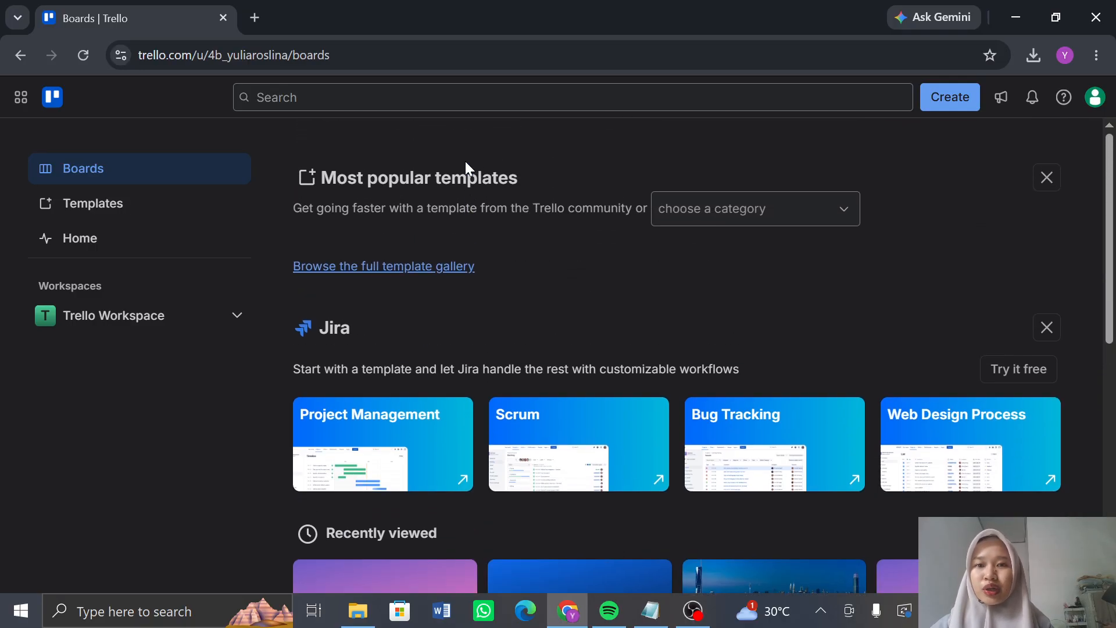
scroll(465, 162, down, 7)
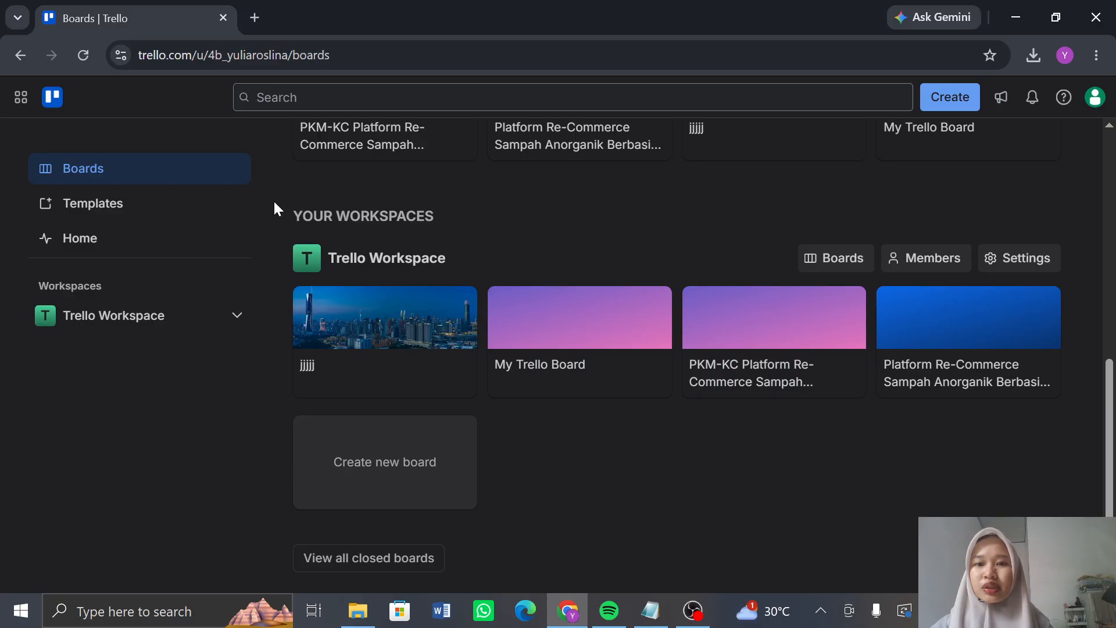
scroll(499, 229, down, 1)
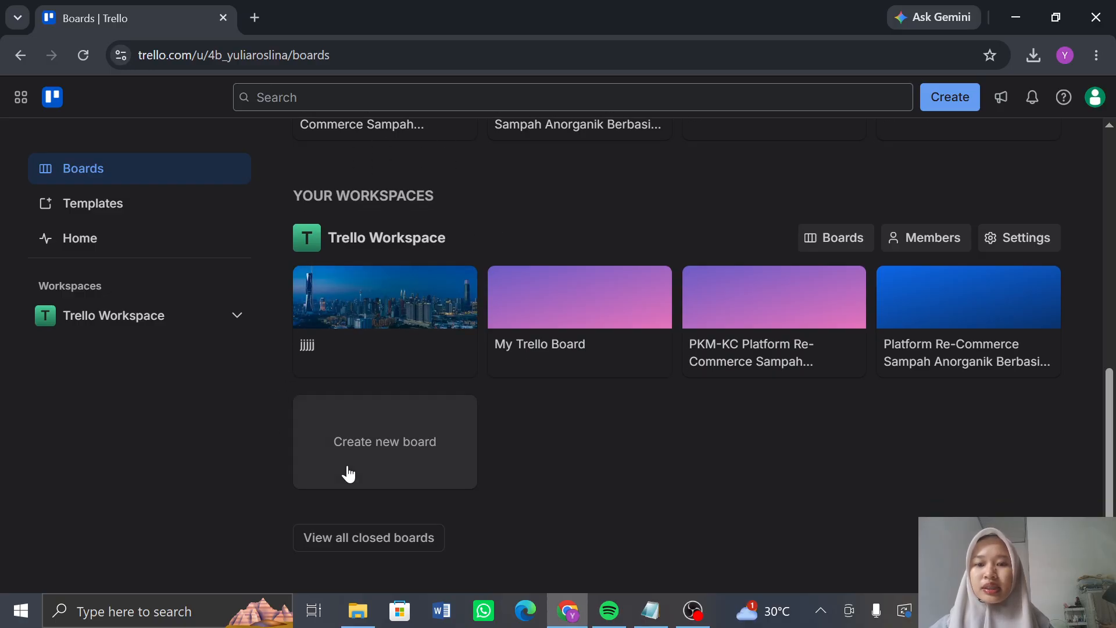
click(386, 465)
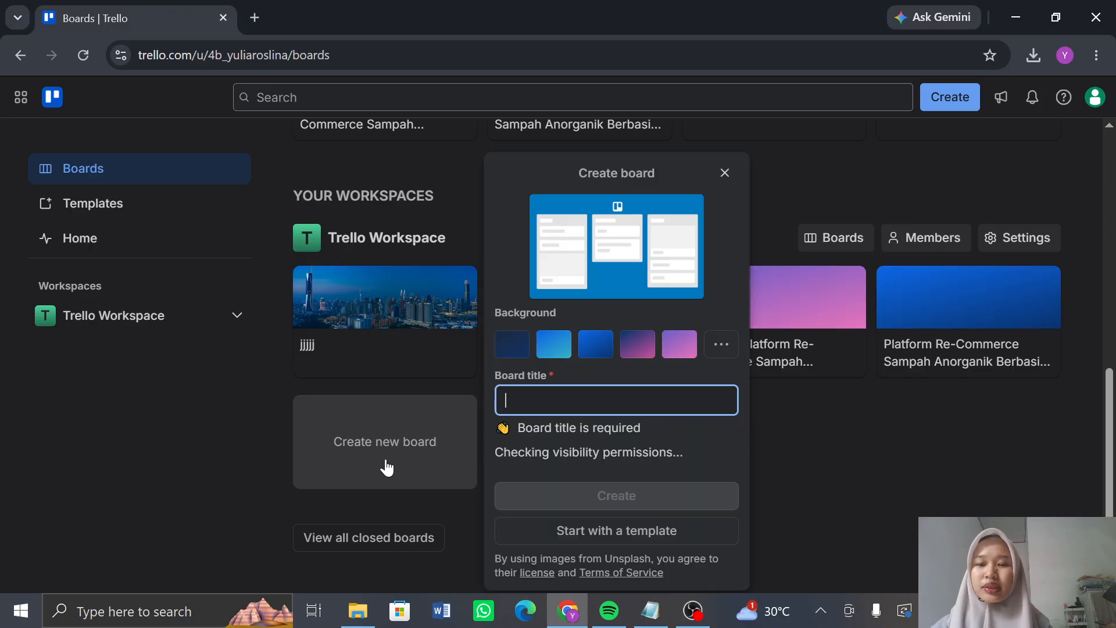
scroll(602, 357, down, 1)
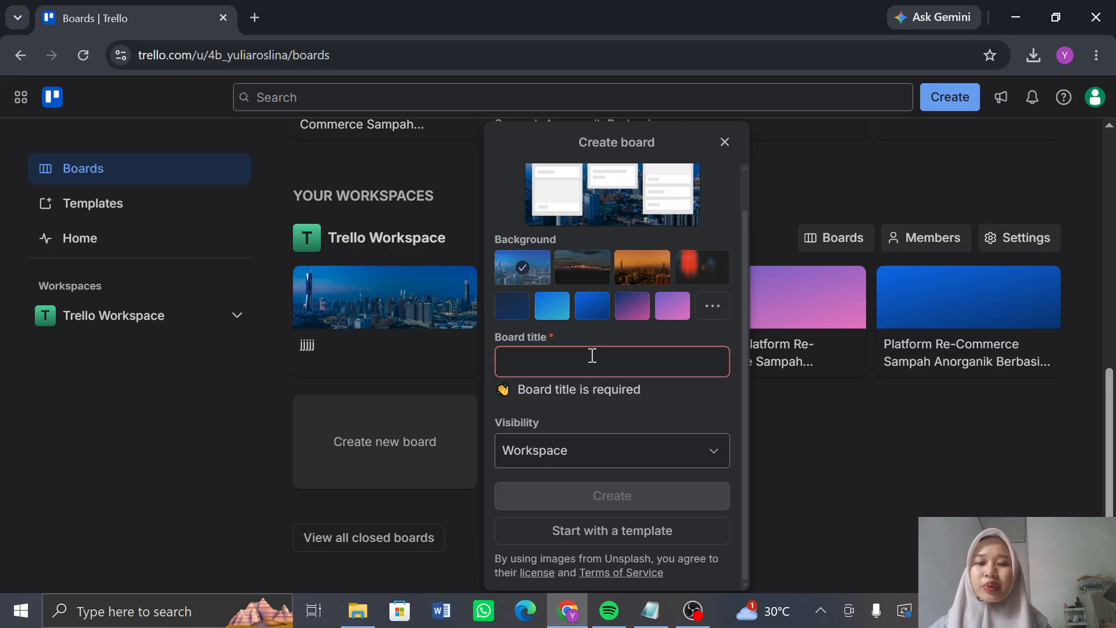
click(564, 449)
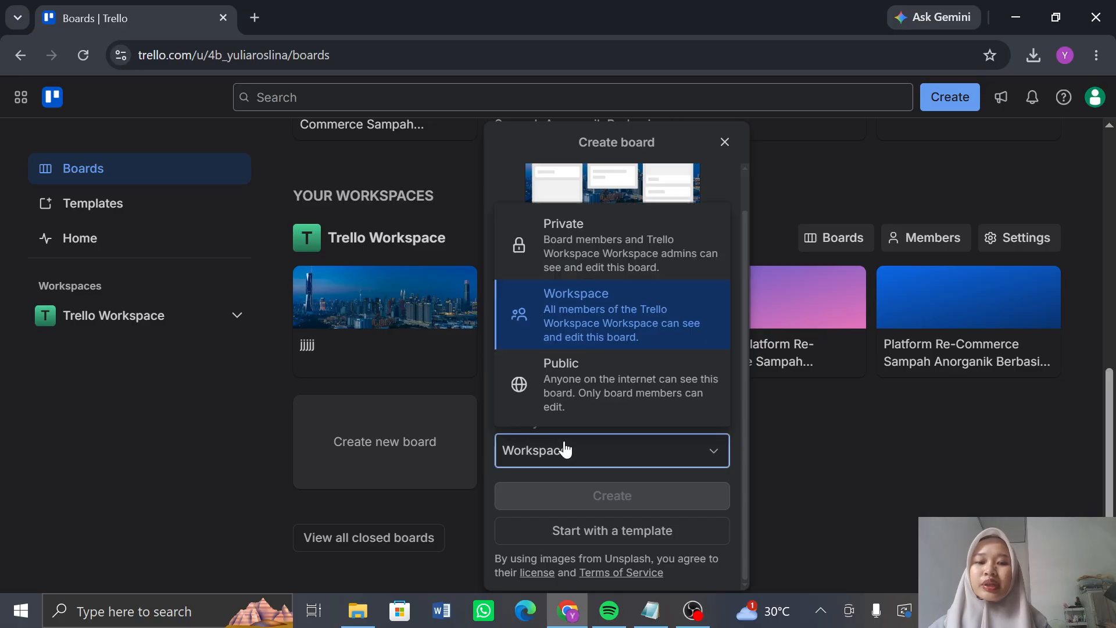
click(666, 317)
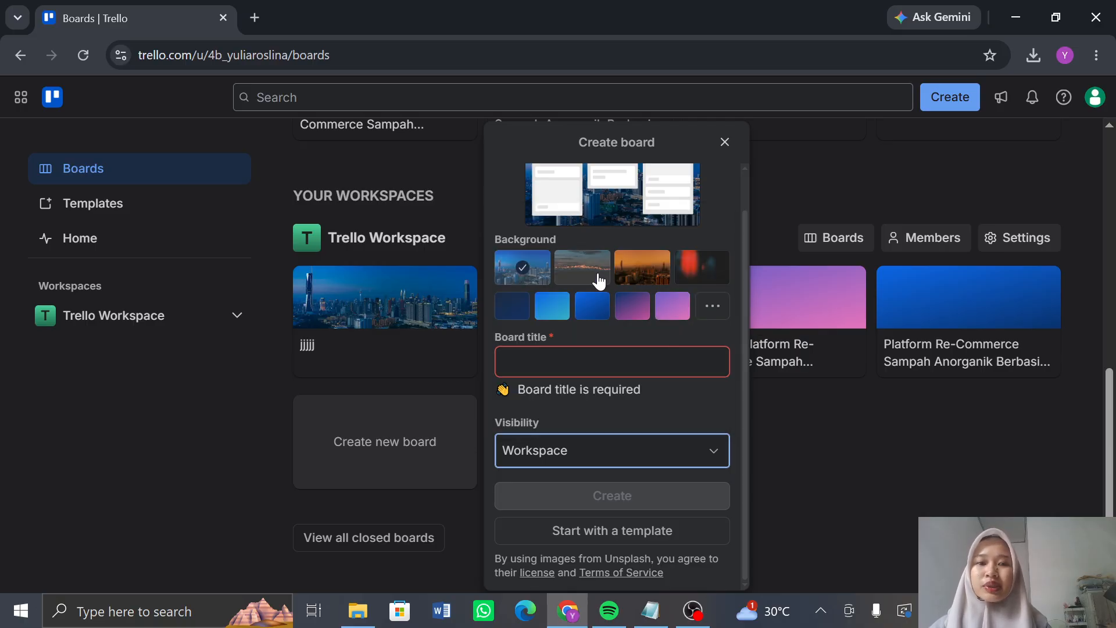
click(593, 279)
click(631, 277)
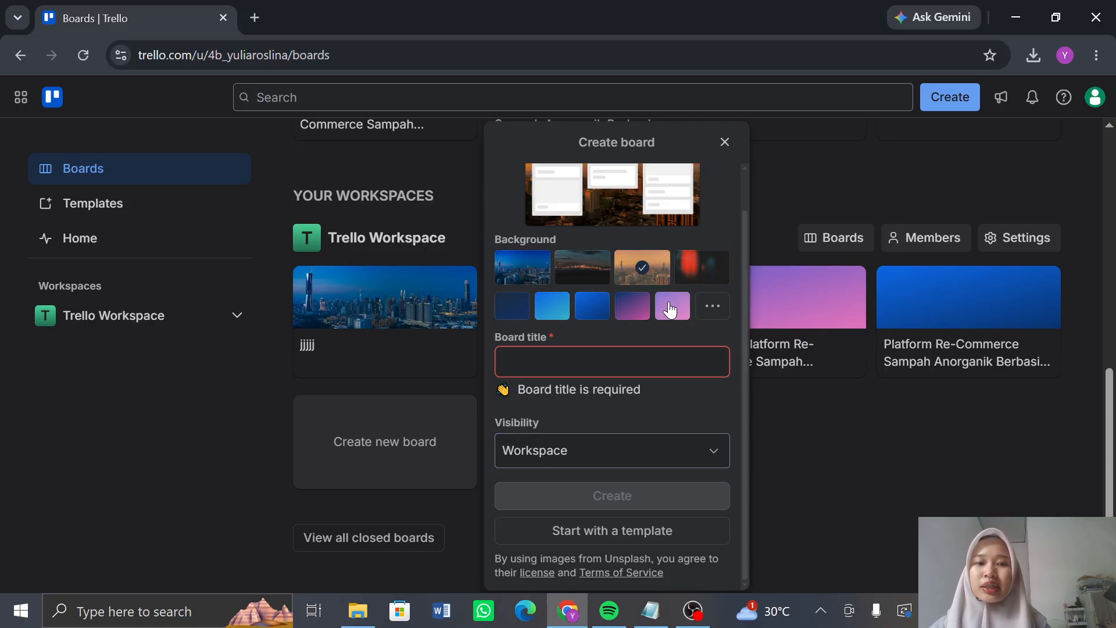
click(670, 310)
click(517, 314)
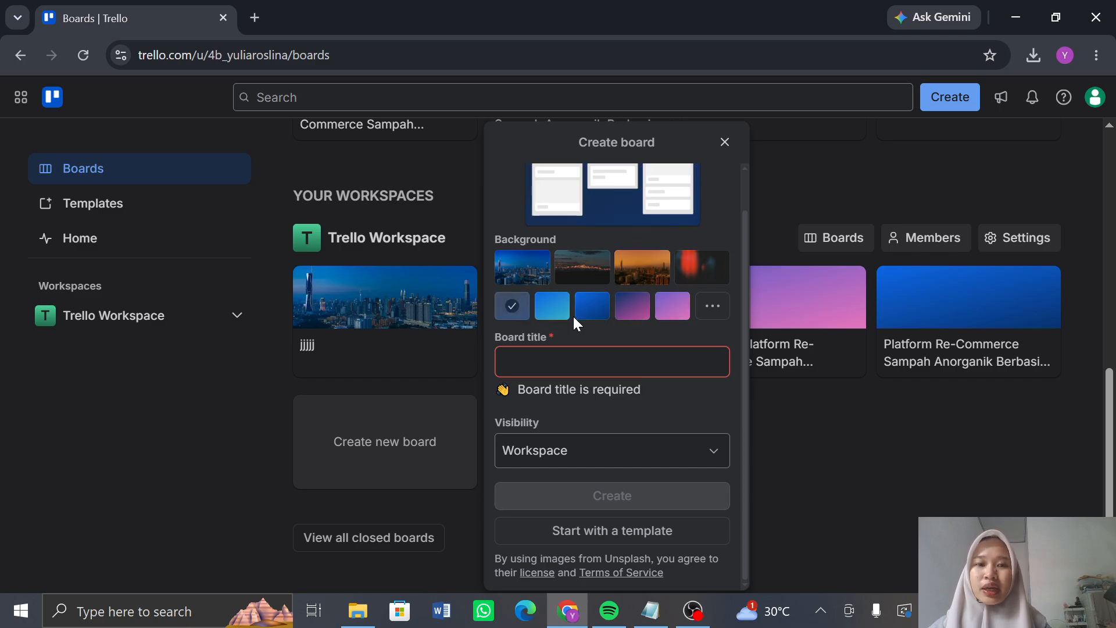
scroll(576, 317, up, 1)
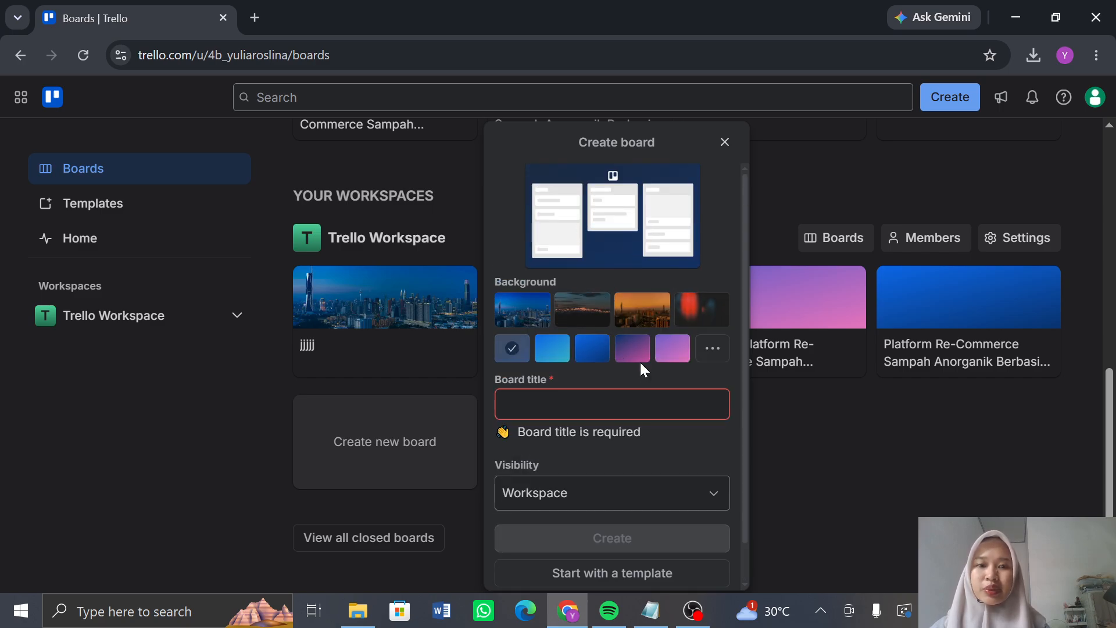
click(593, 348)
scroll(620, 438, down, 1)
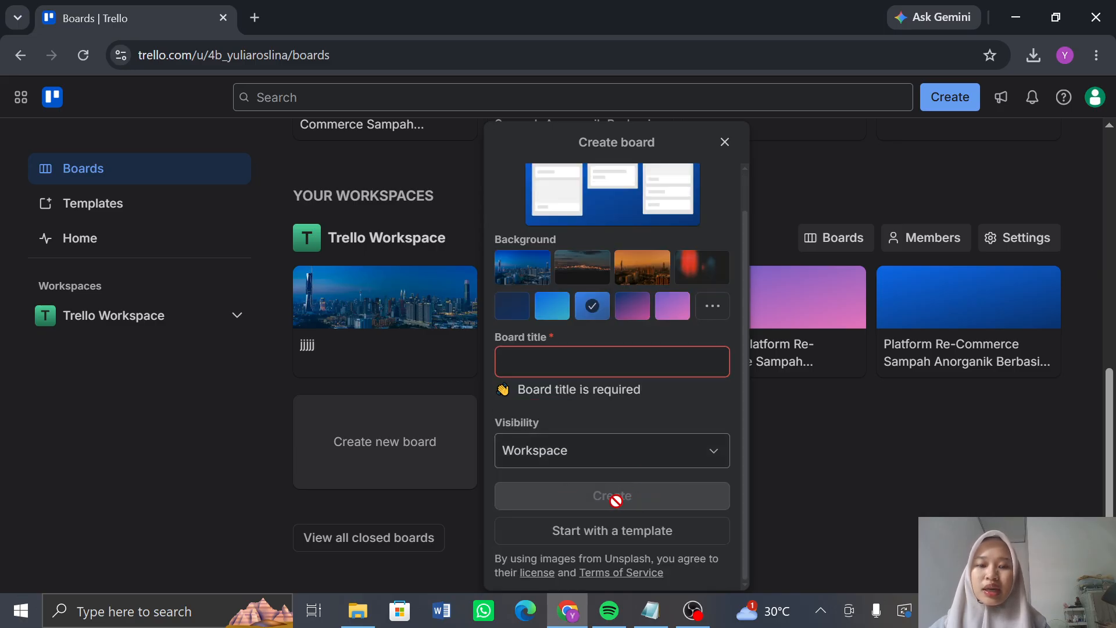
click(846, 512)
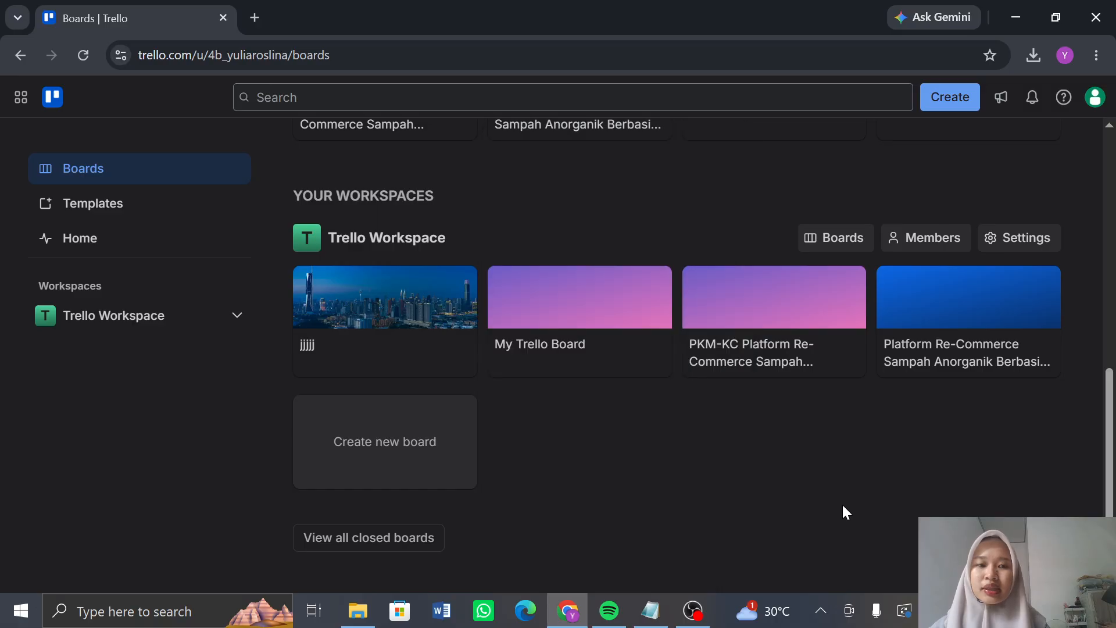
- Open the PKM-KC Platform Re-Commerce Sampah Anorganik board and add a list named Backlog
click(761, 306)
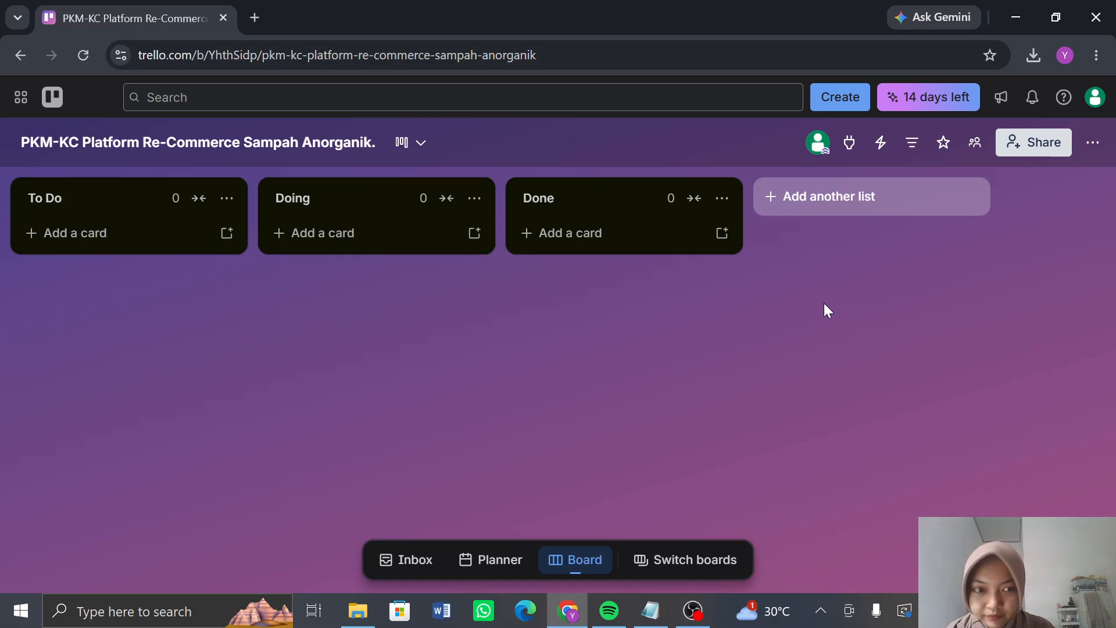
click(844, 209)
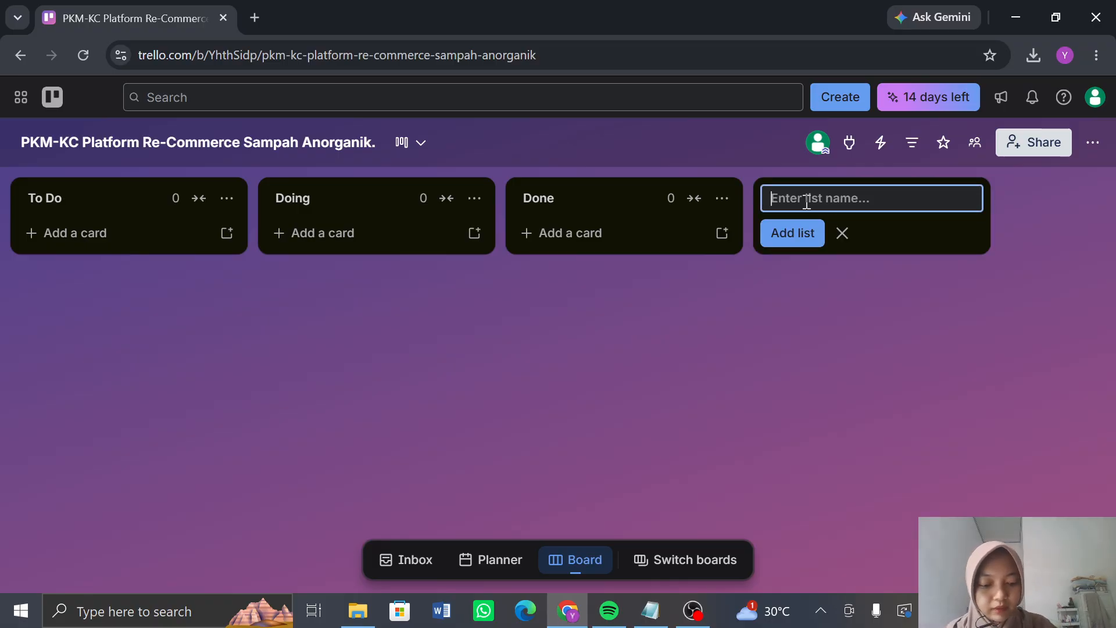
text(Ba)
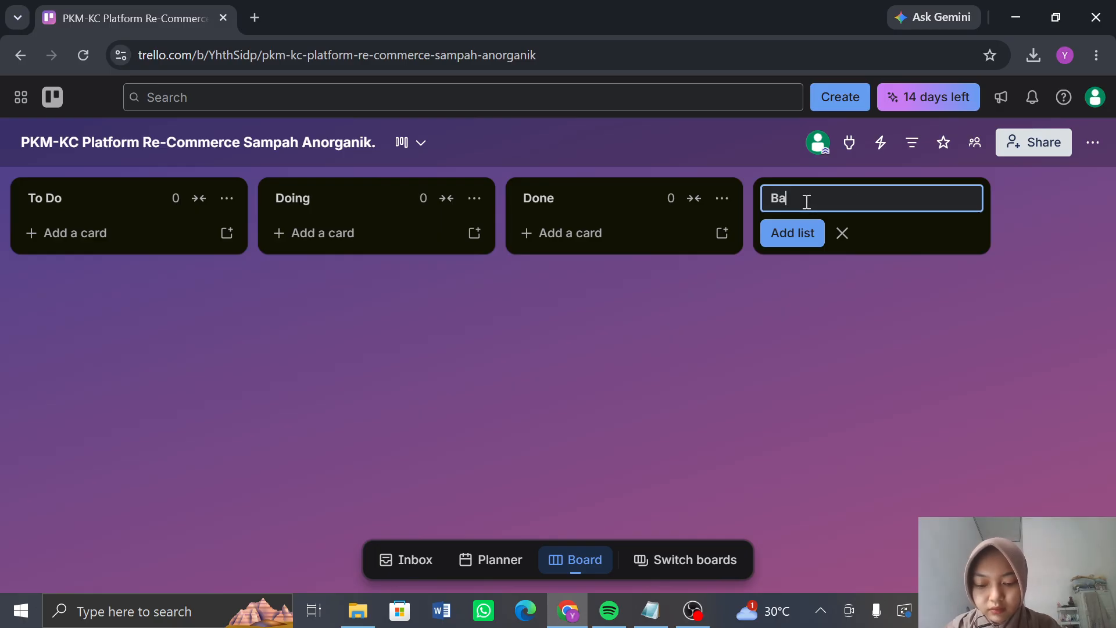
text(cklog)
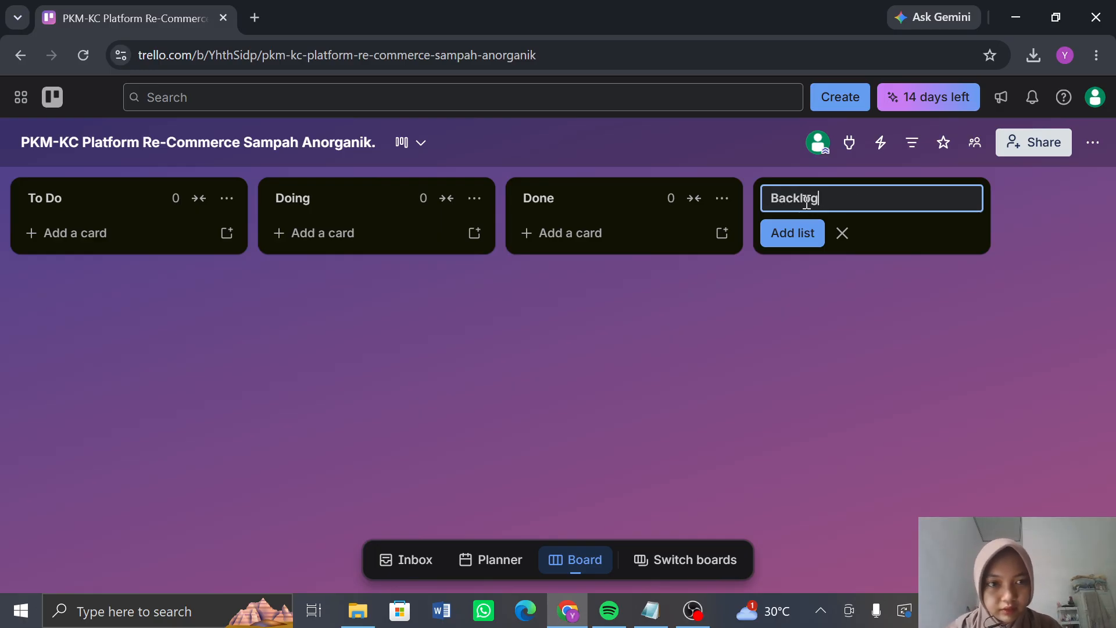
click(792, 234)
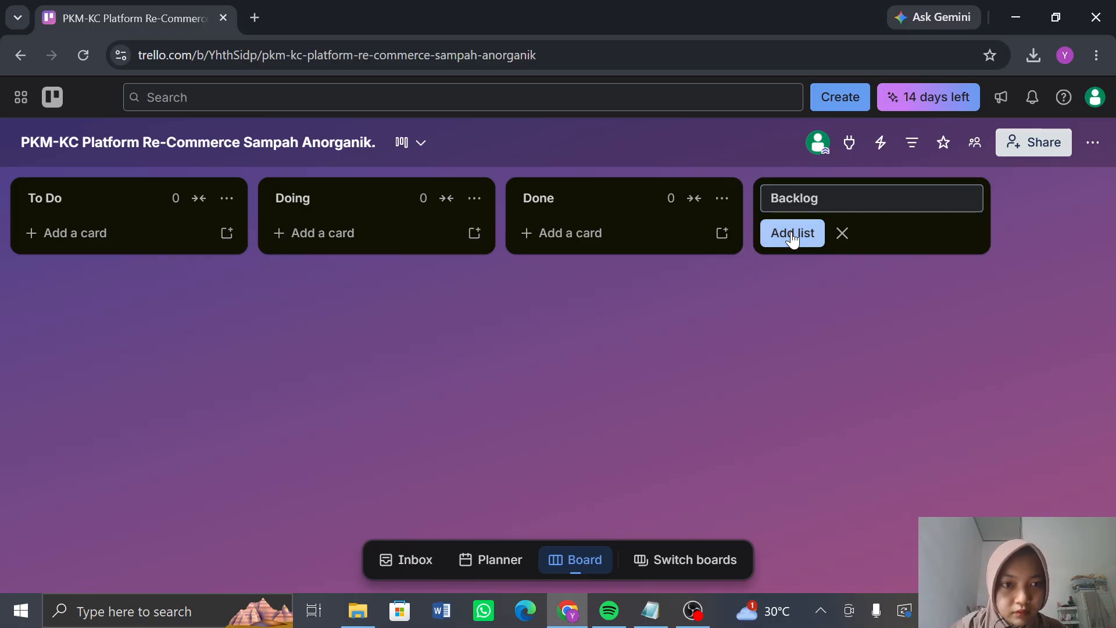
click(812, 347)
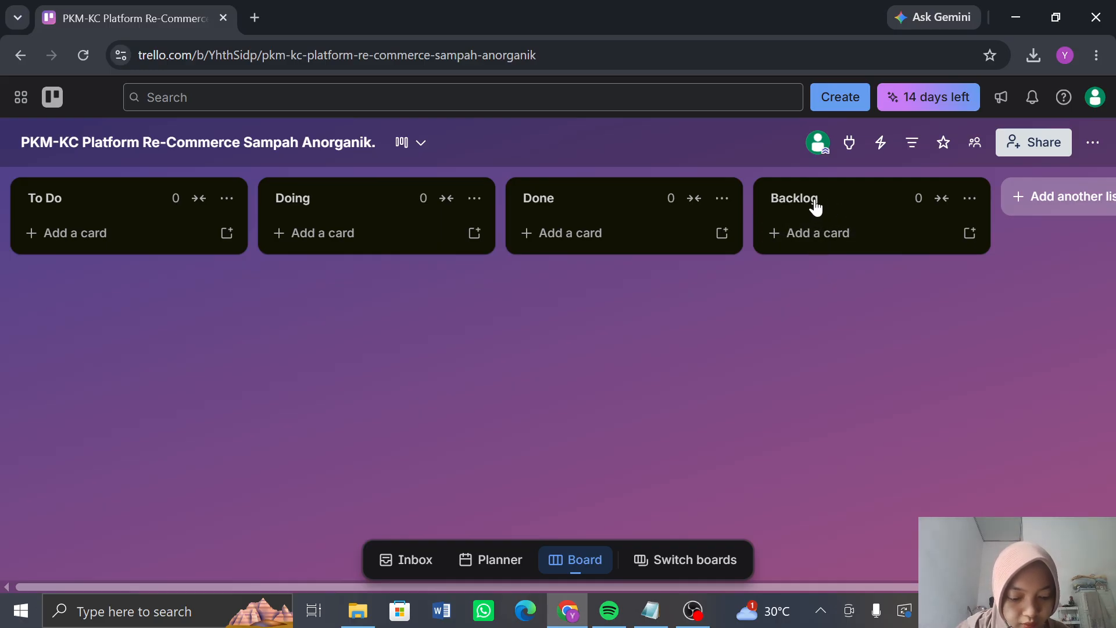
- Move the Backlog list in front of the To Do list and expand it
drag(812, 205, 108, 198)
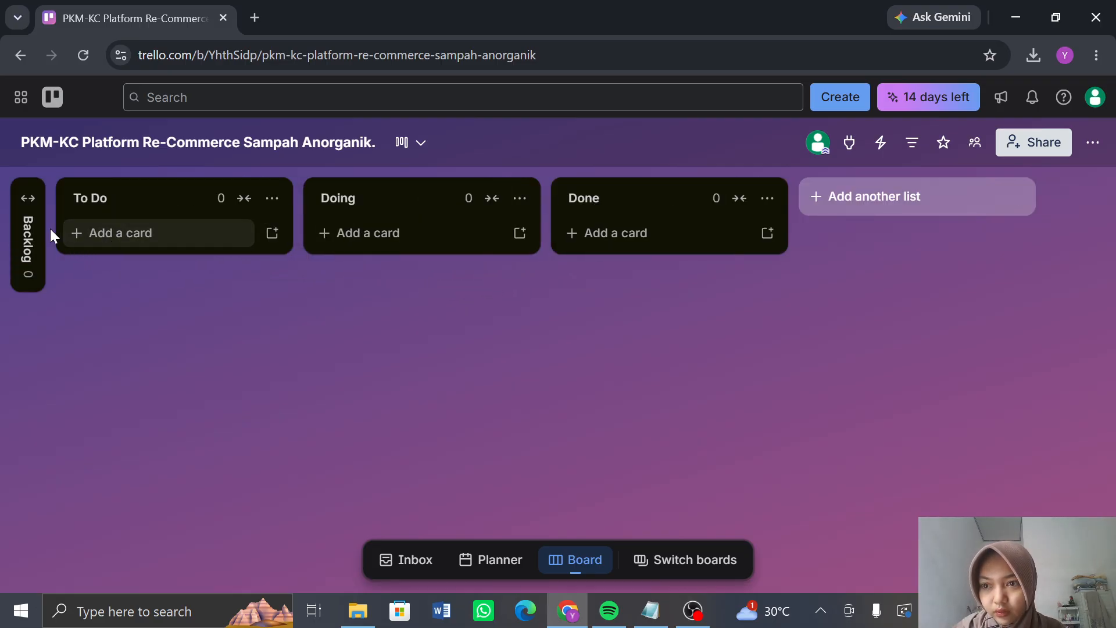
click(27, 200)
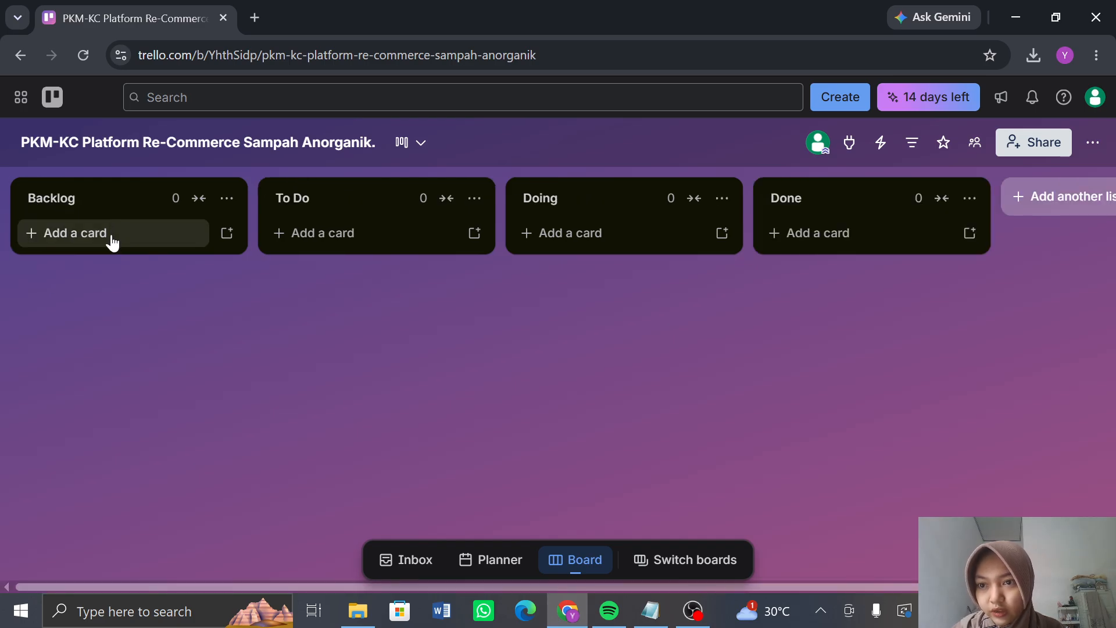
- Add a card titled "pengembangan fitur input" to the Backlog list and close the new-card entry
click(112, 234)
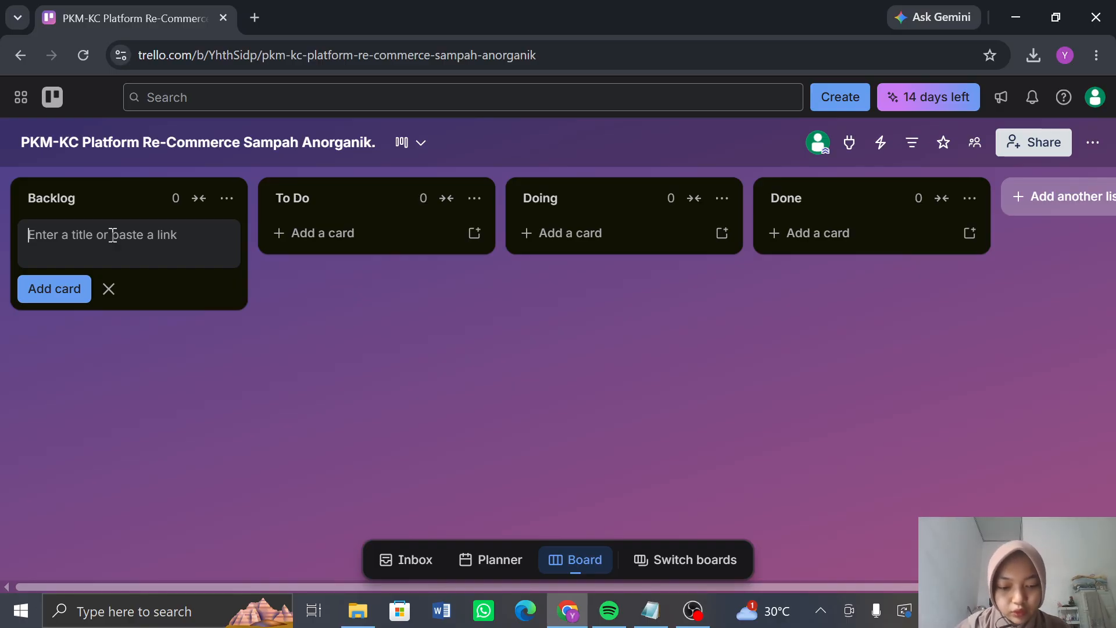
text(p)
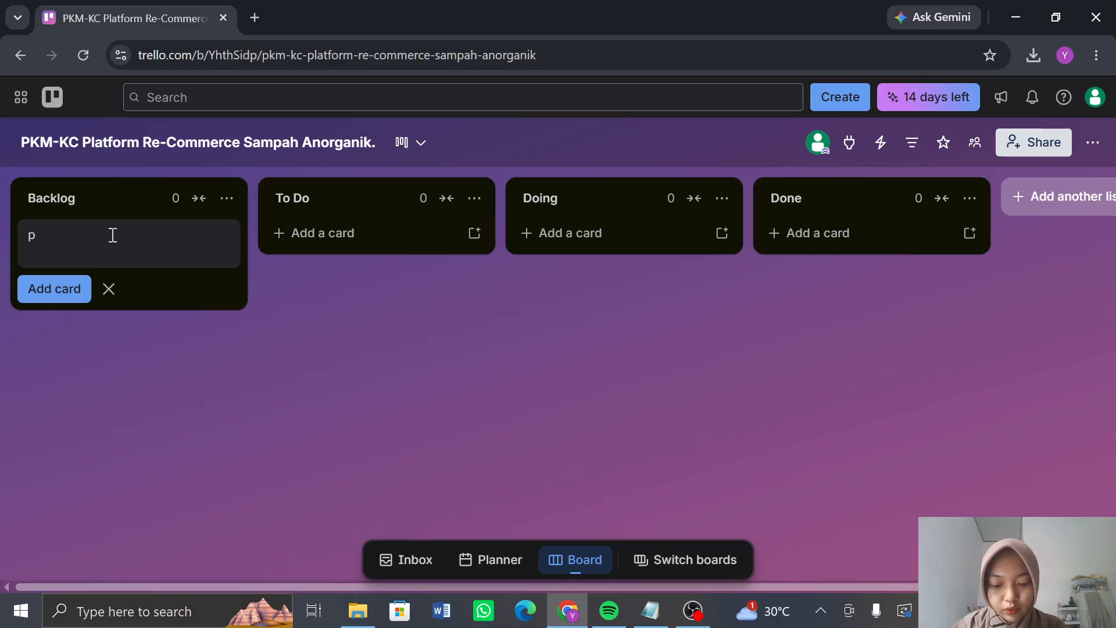
text(engembangan)
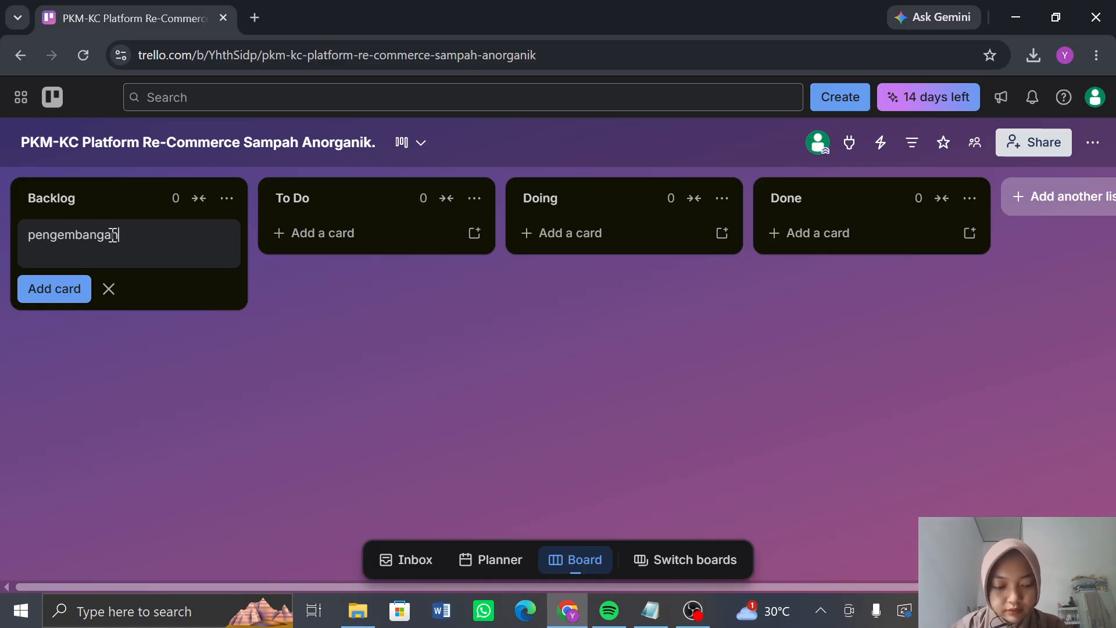
text( fit)
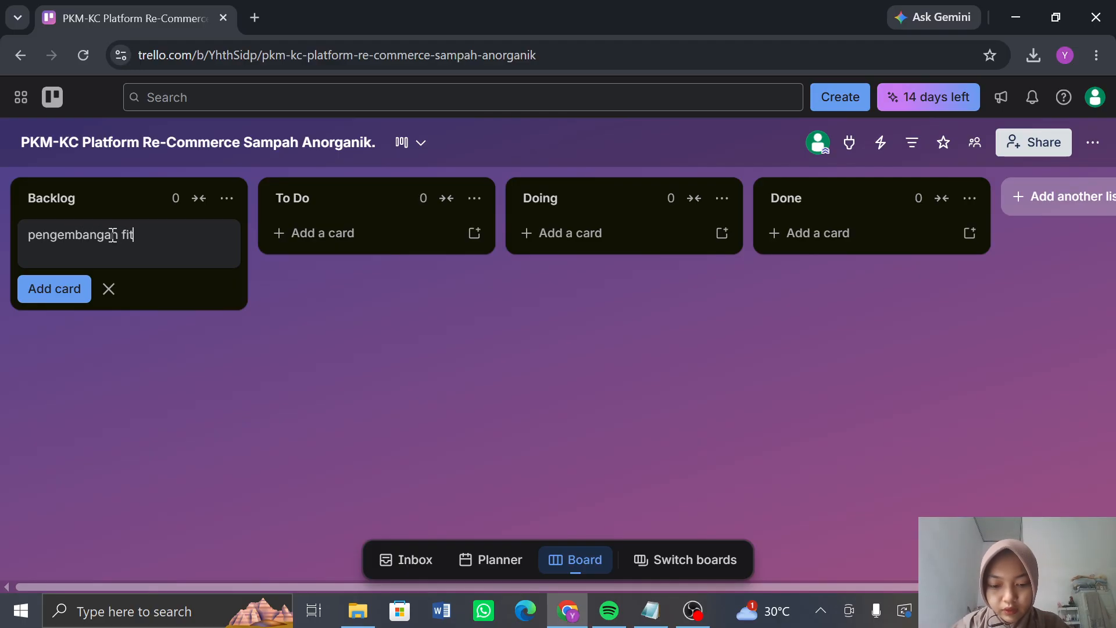
text(ur input)
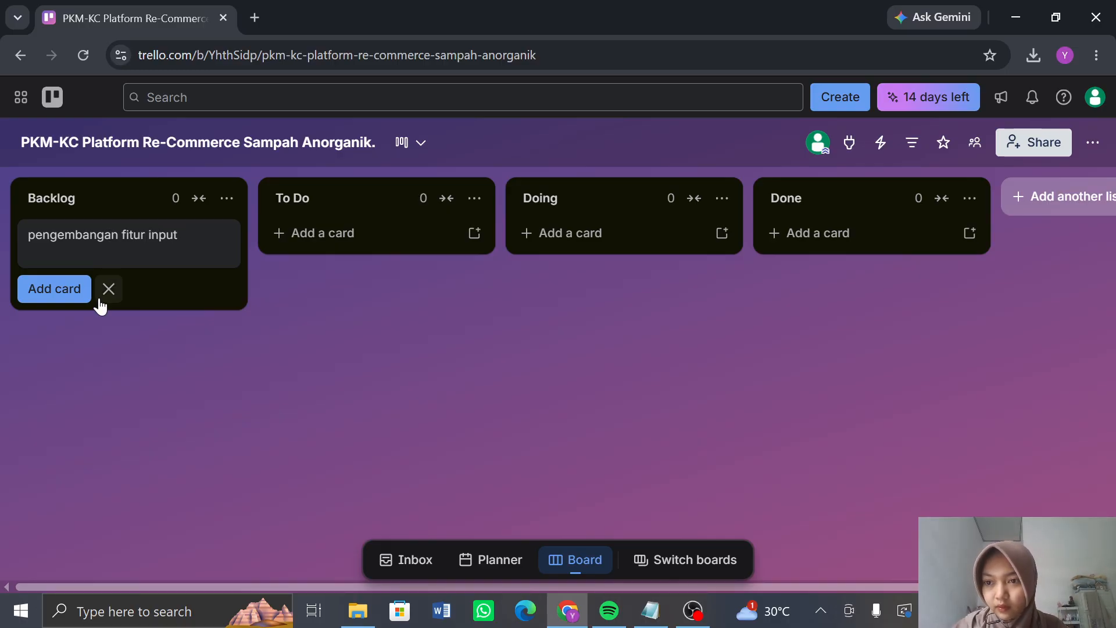
click(50, 288)
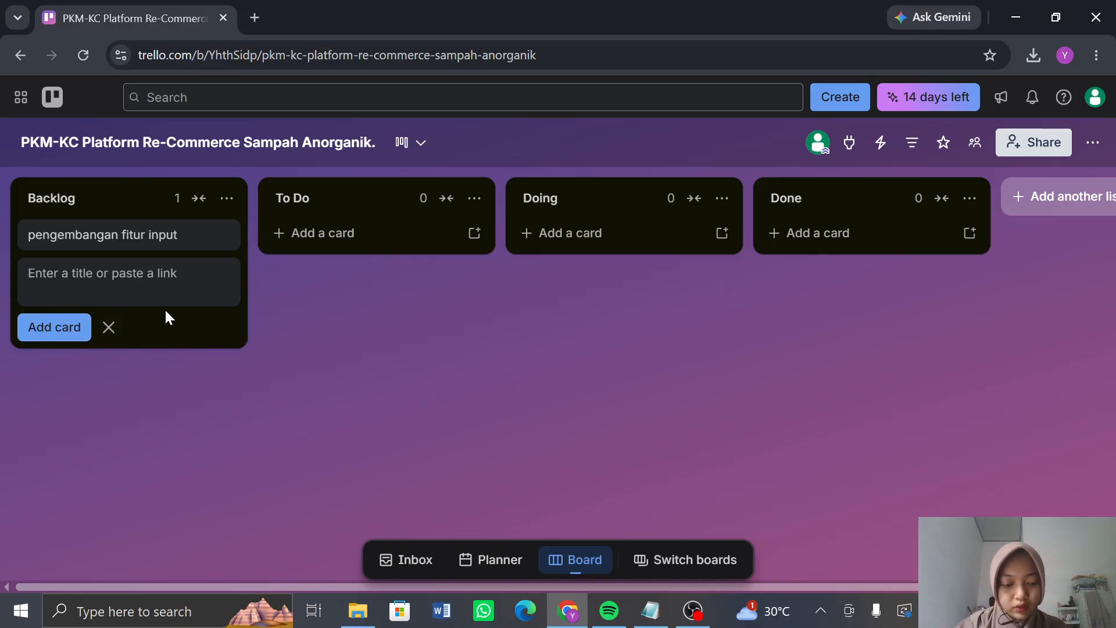
click(109, 327)
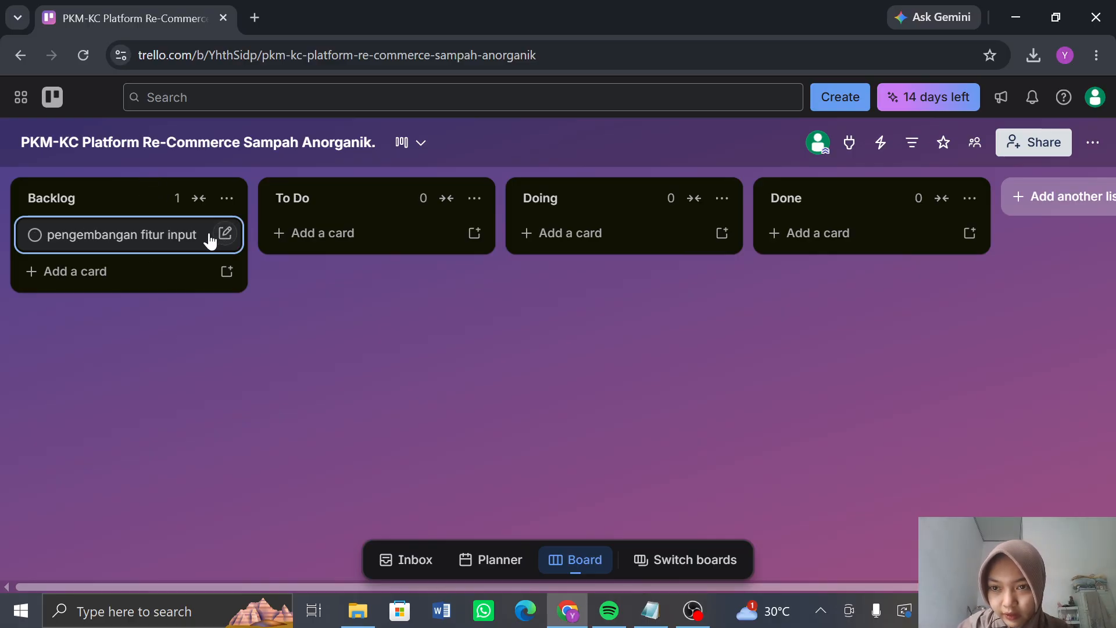
click(163, 239)
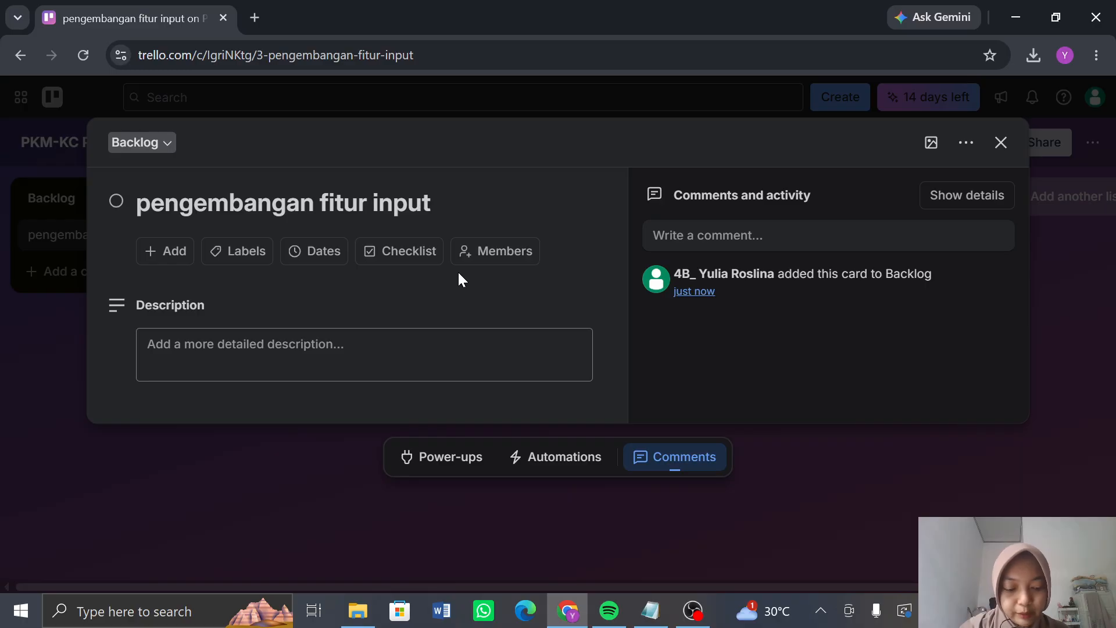
click(1002, 144)
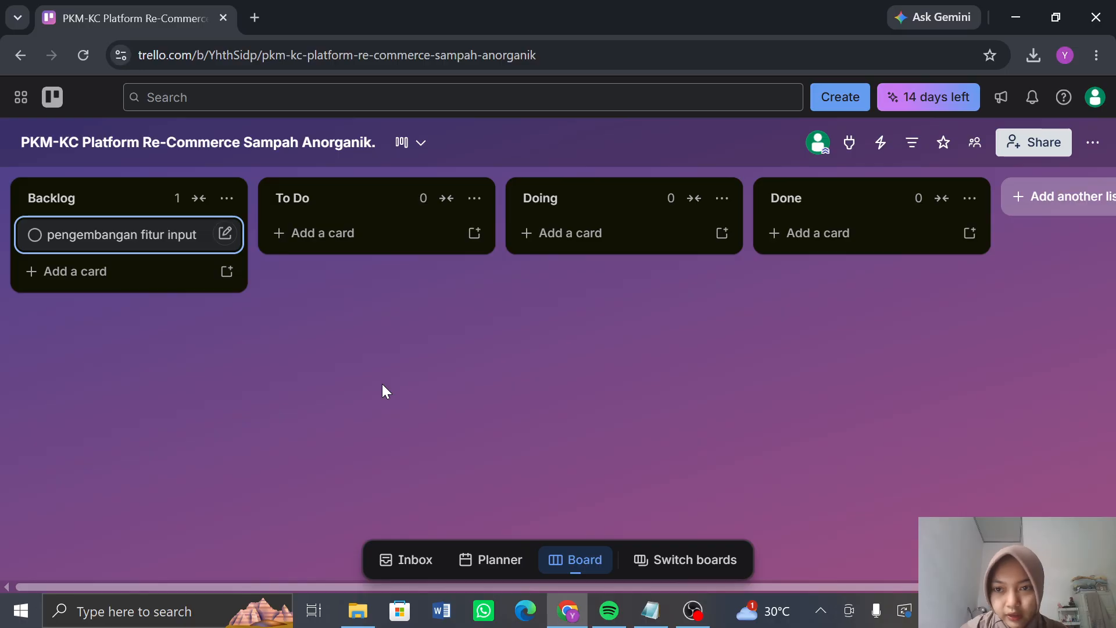
click(228, 199)
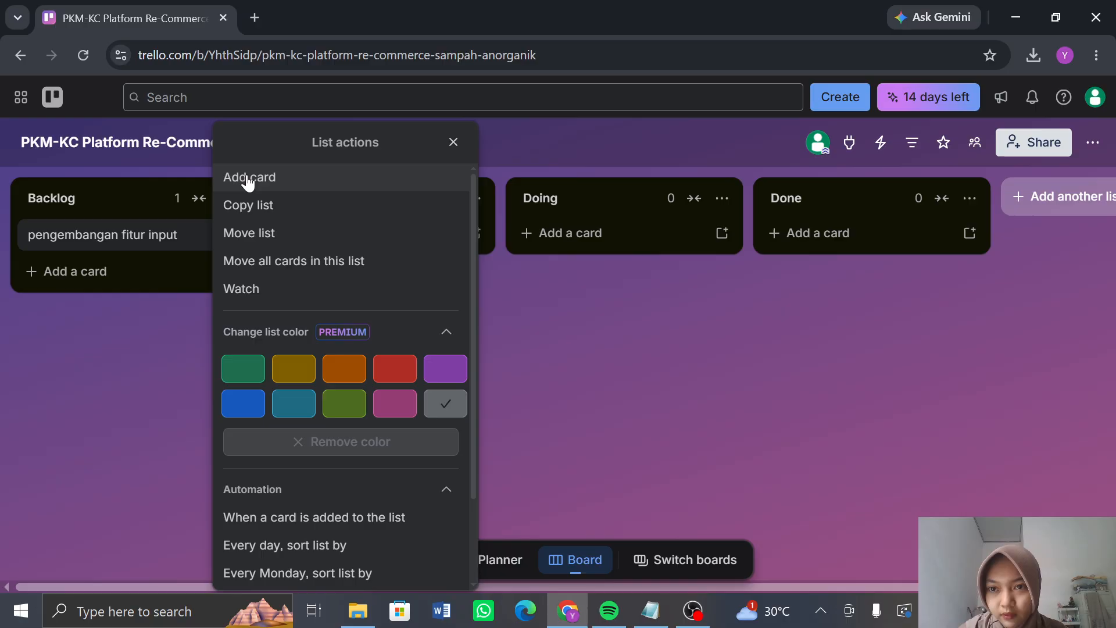
click(453, 143)
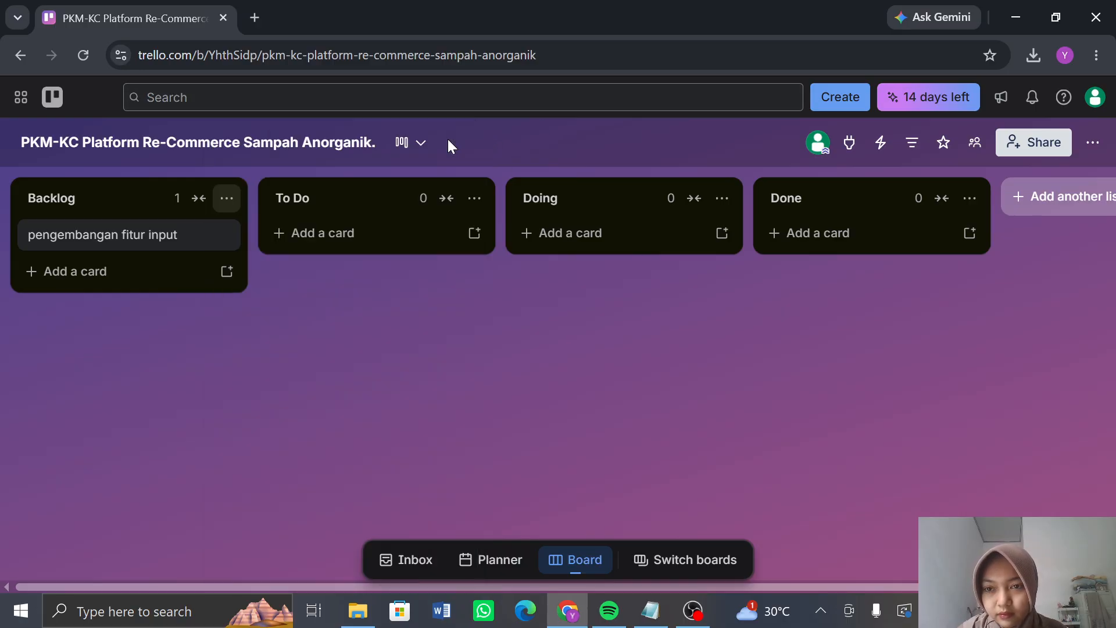
click(139, 194)
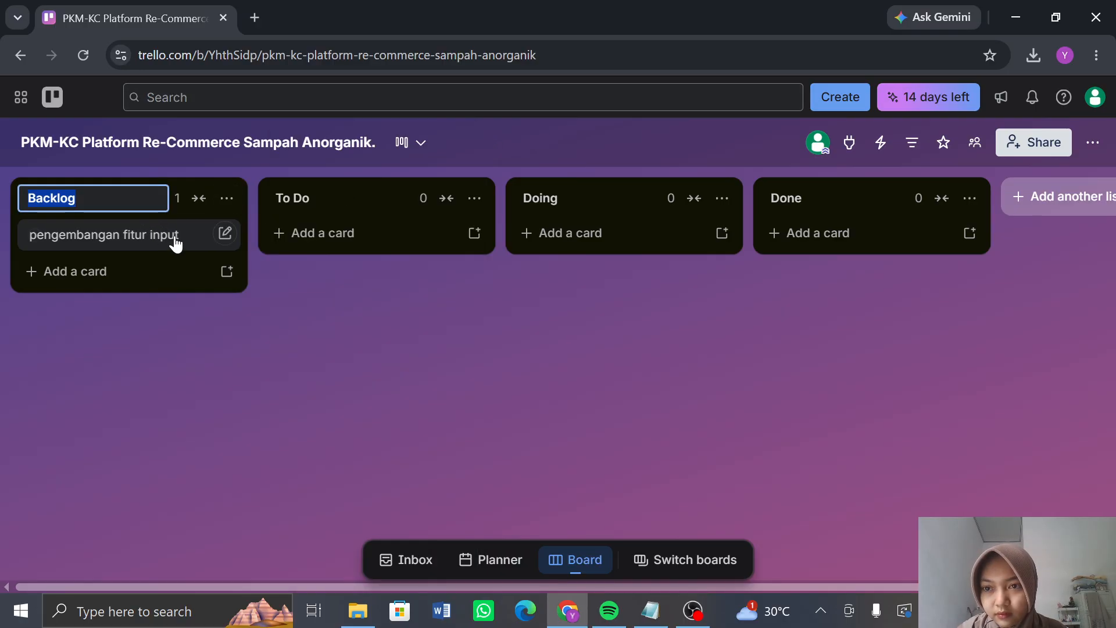
- Open the "pengembangan fitur input" card and save the description "fitur input barang hasil pilah digunakan"
click(229, 244)
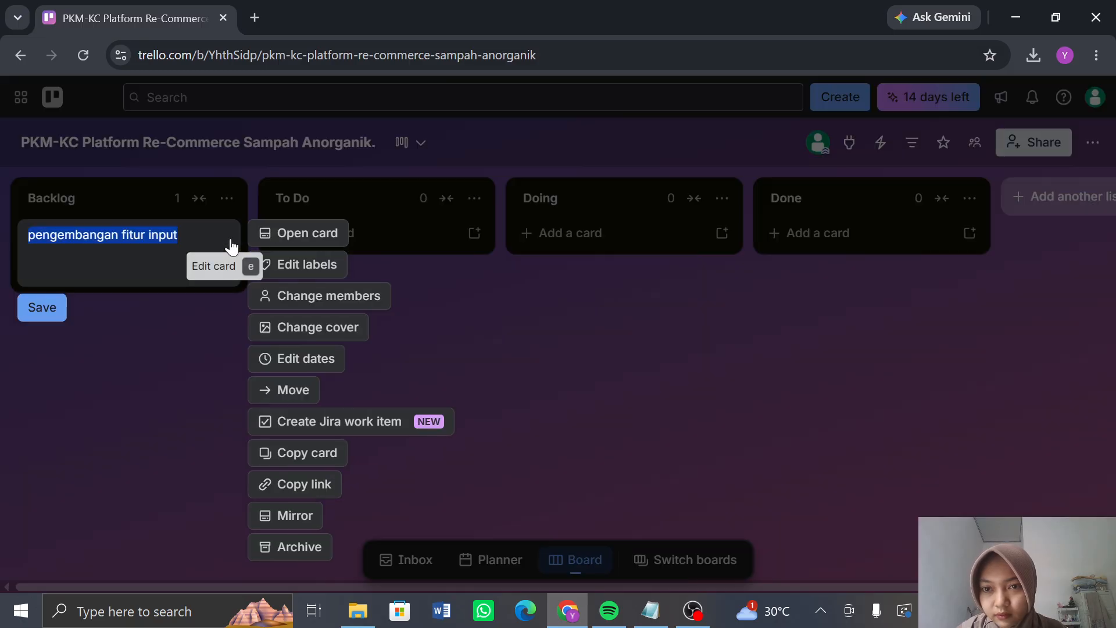
click(327, 232)
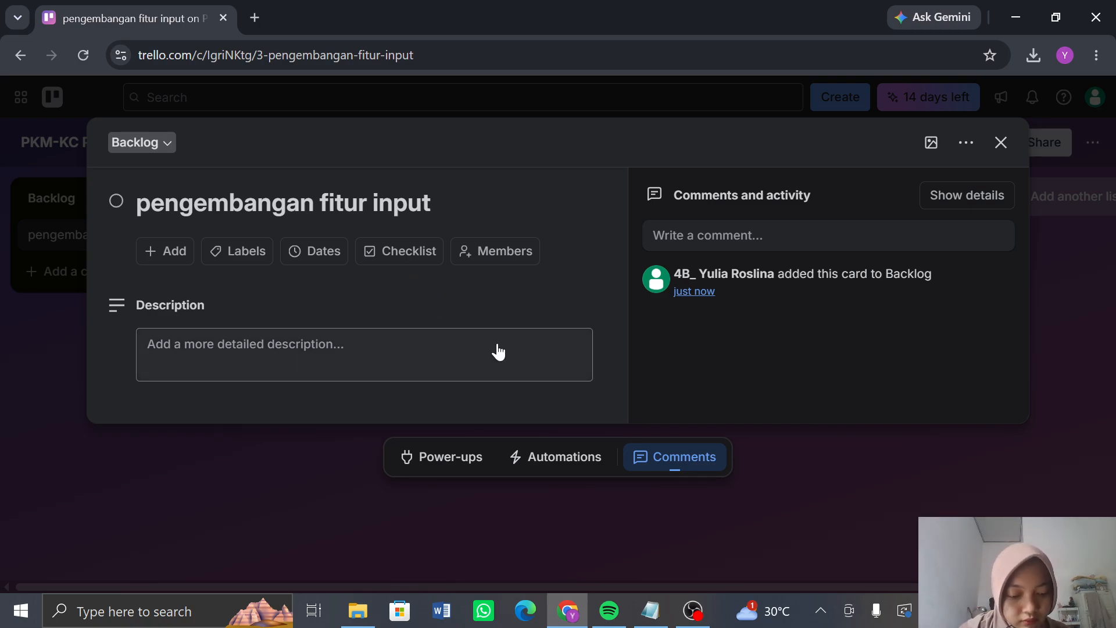
click(260, 349)
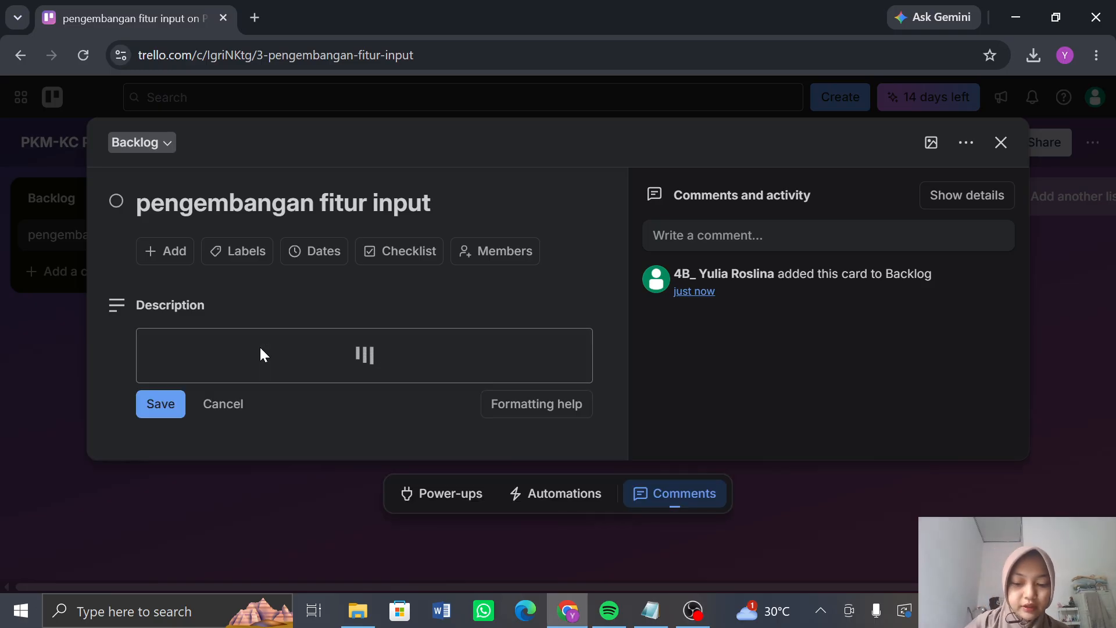
text(fitur )
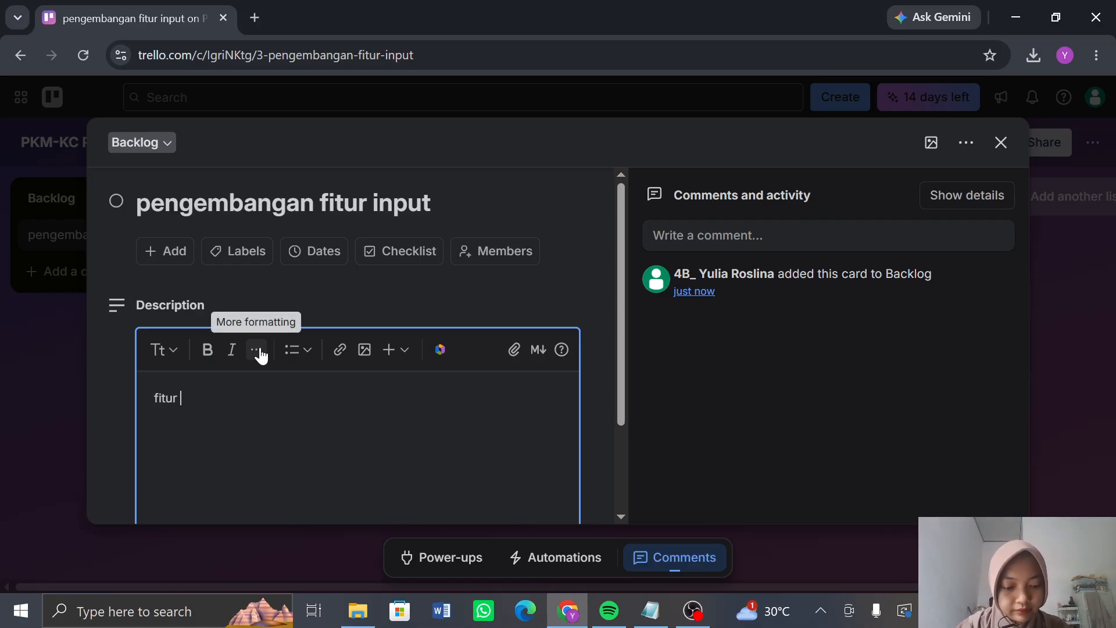
text(input)
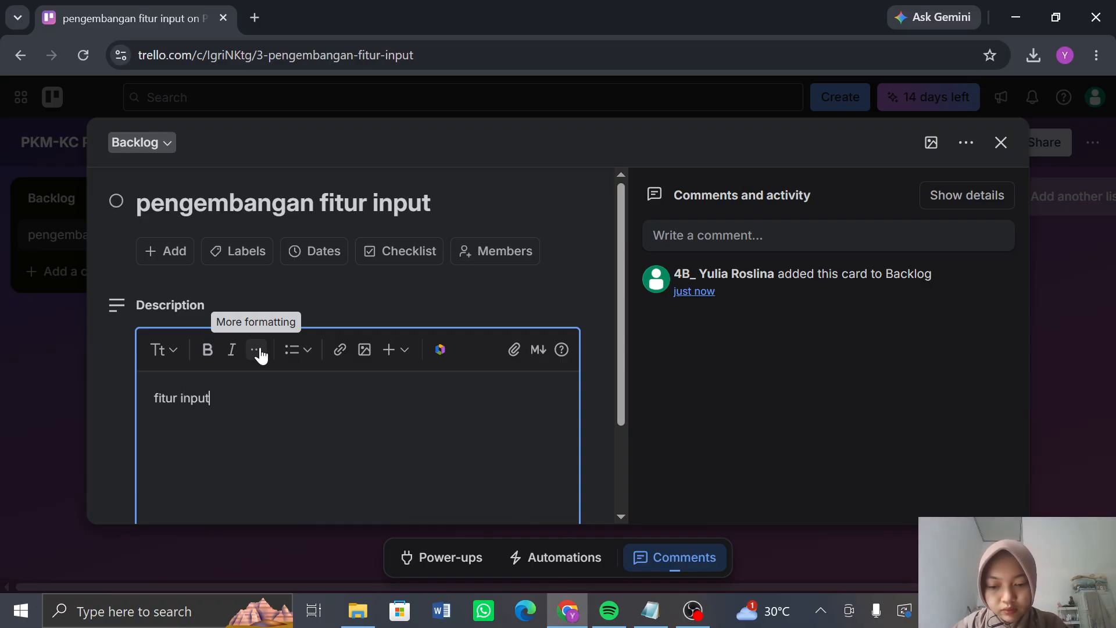
text( barang)
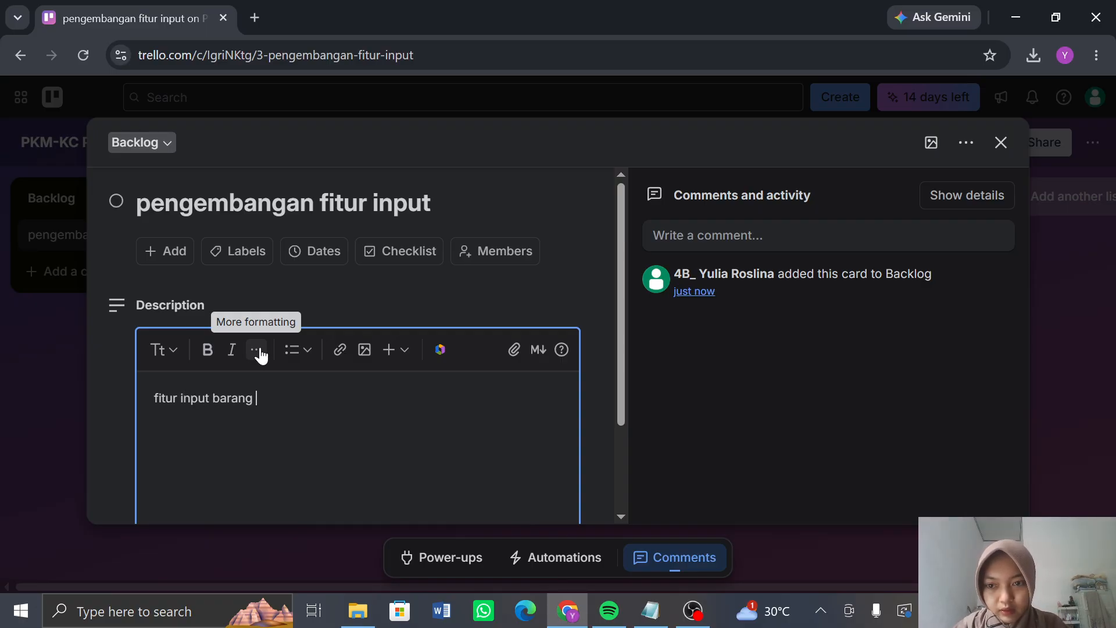
text( has)
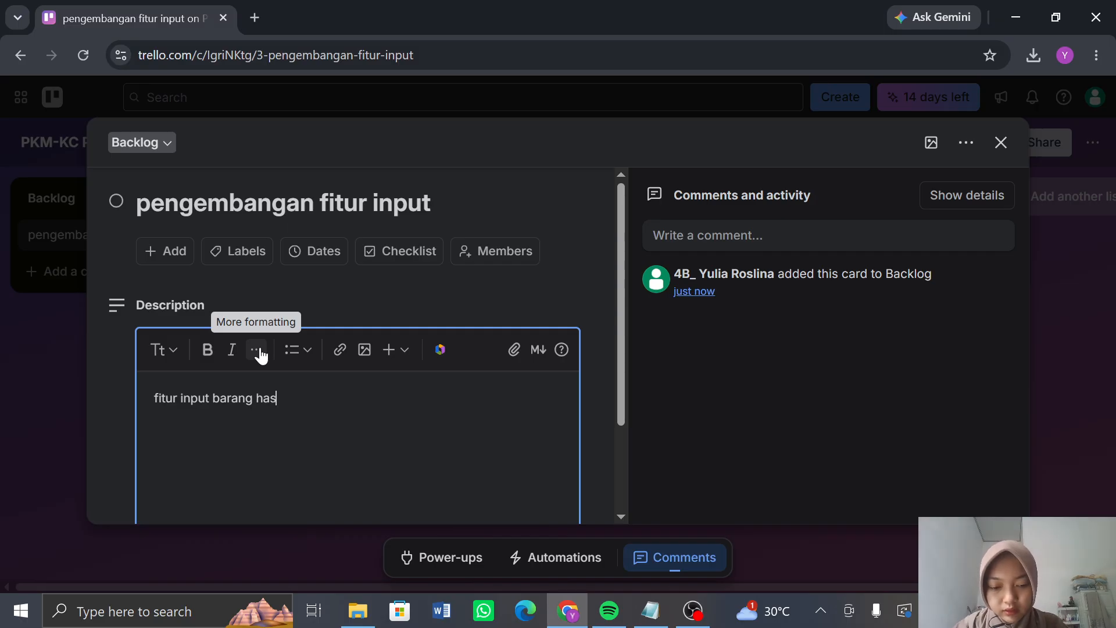
text(il pilah)
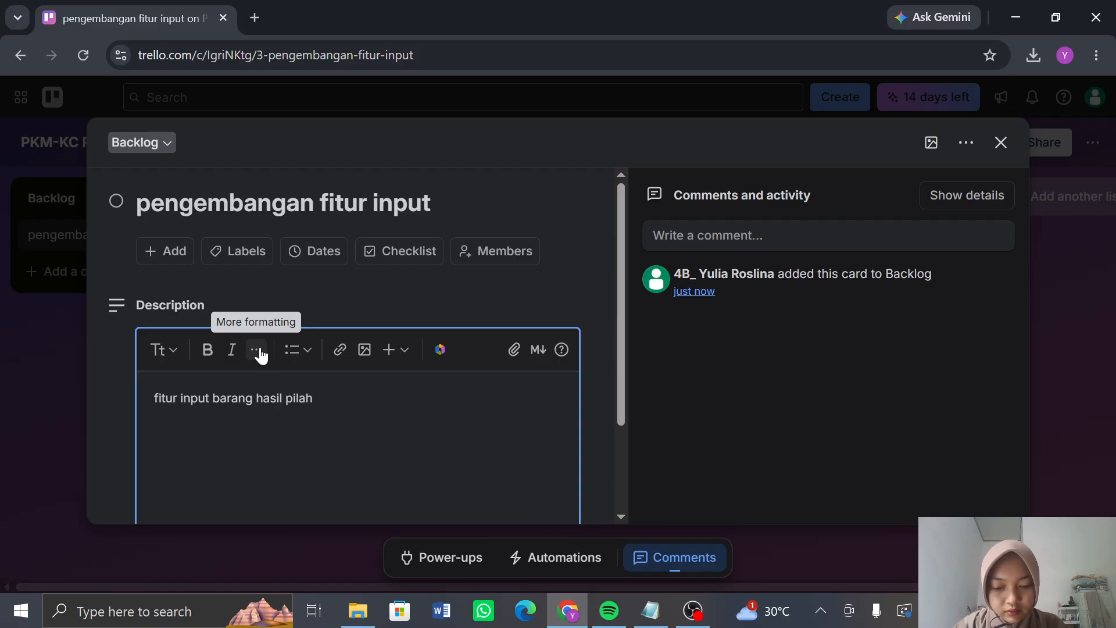
text( digunakan)
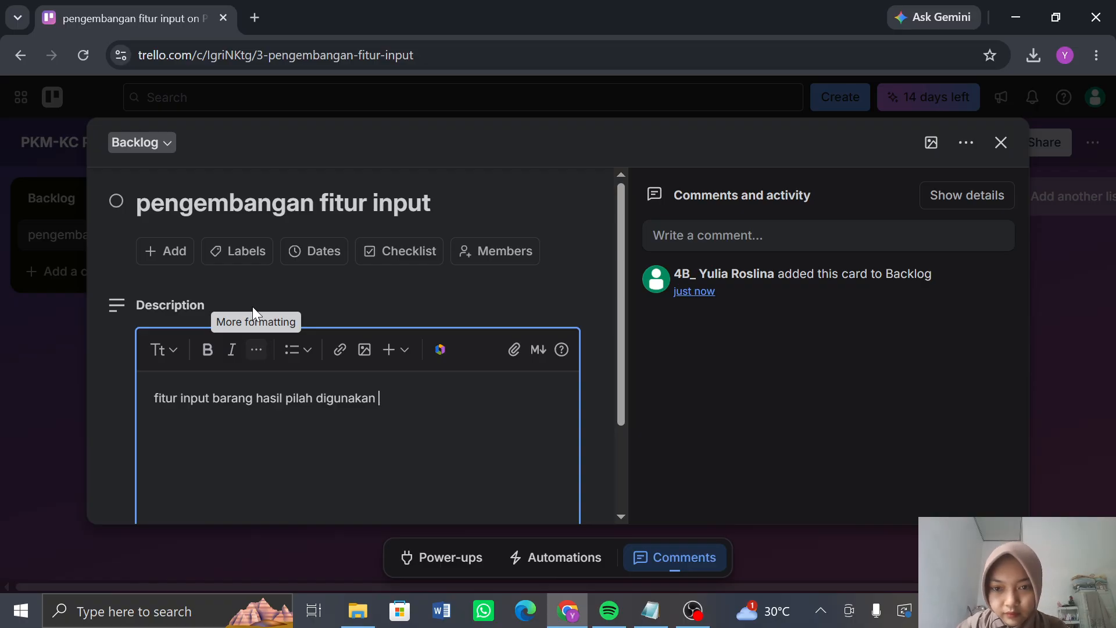
scroll(353, 461, down, 2)
scroll(354, 460, up, 2)
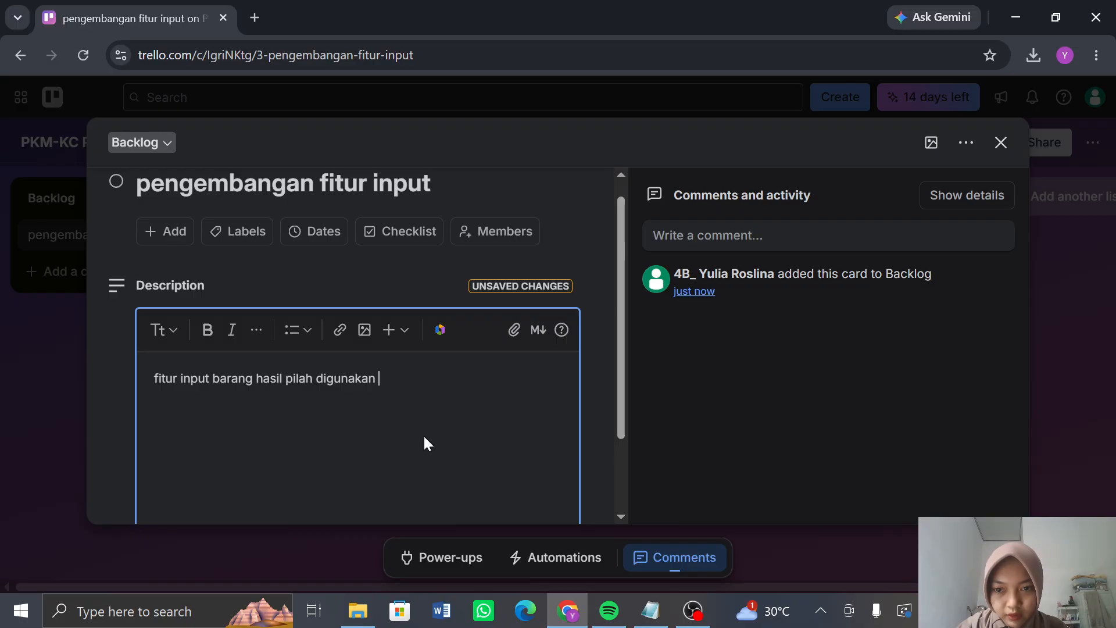
scroll(424, 436, down, 2)
click(161, 470)
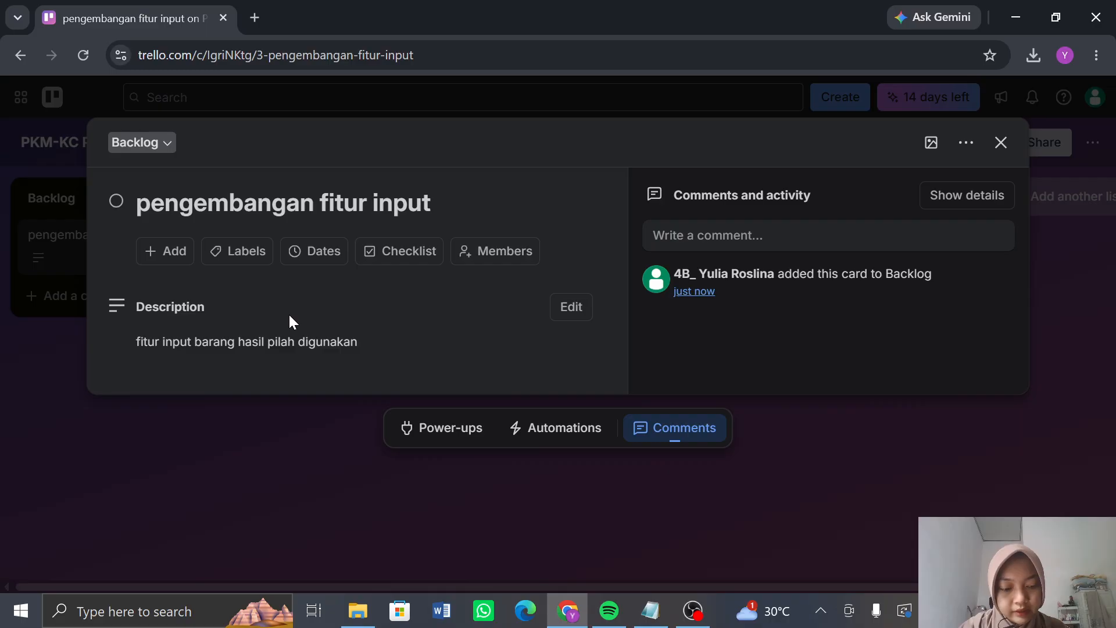
- Add a checklist titled "Checklist" to the card with the item "menentukan kebutuhan fitur"
click(399, 252)
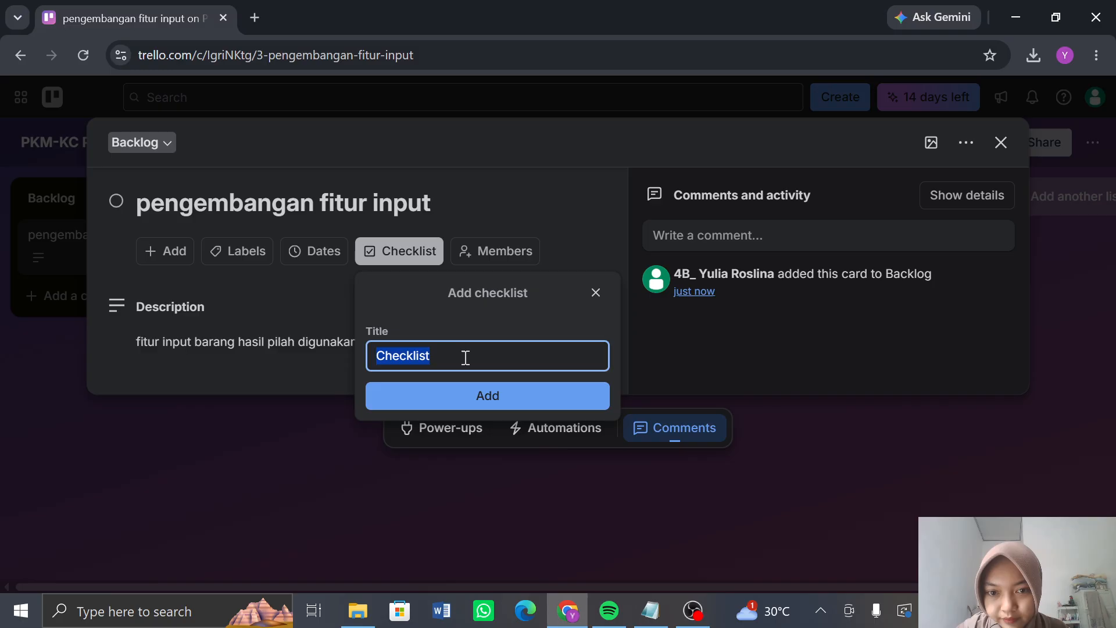
click(469, 399)
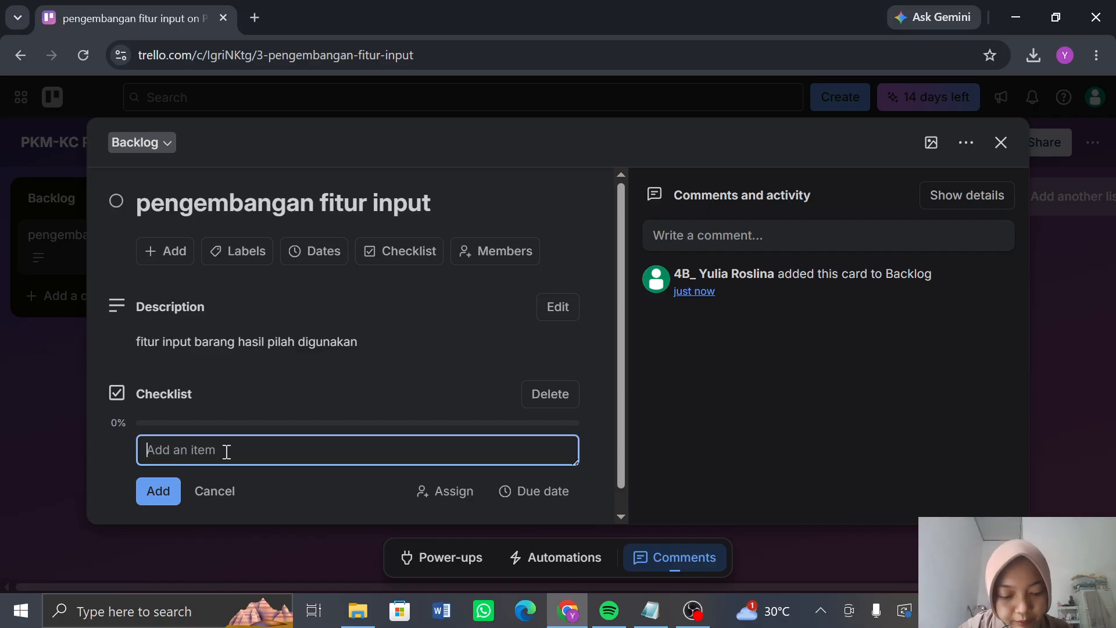
text(mem)
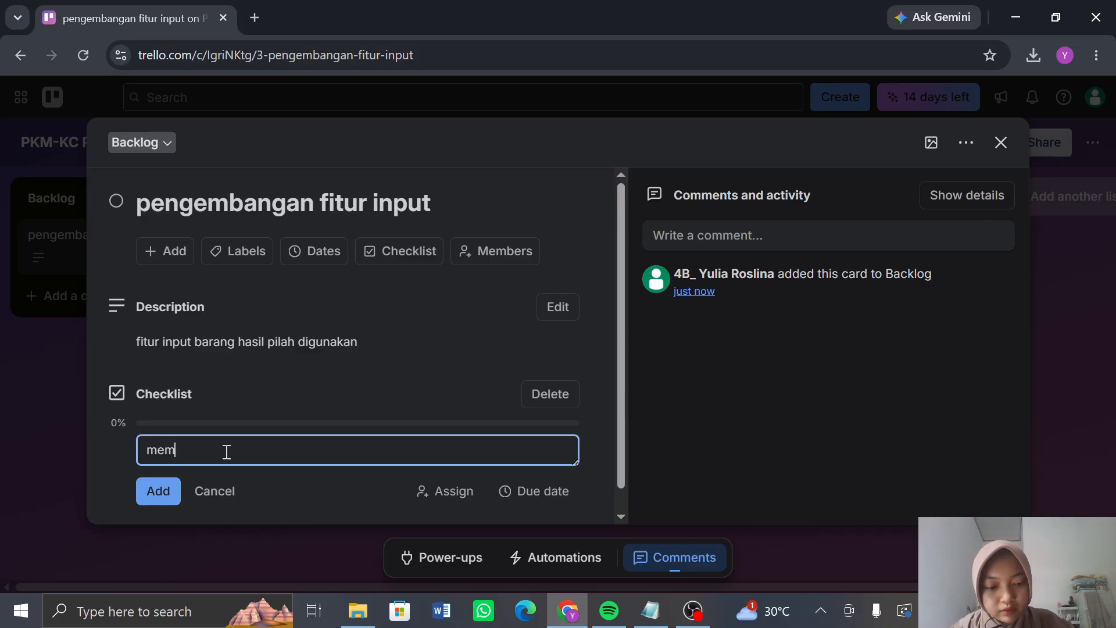
key(BackSpace)
text(nen)
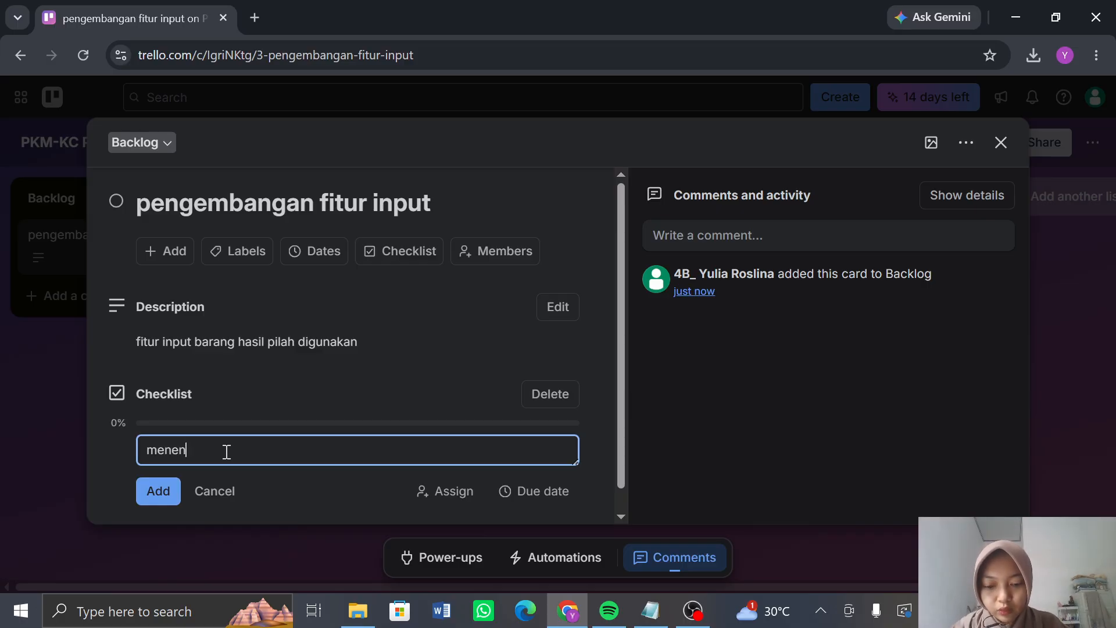
text(tukan k)
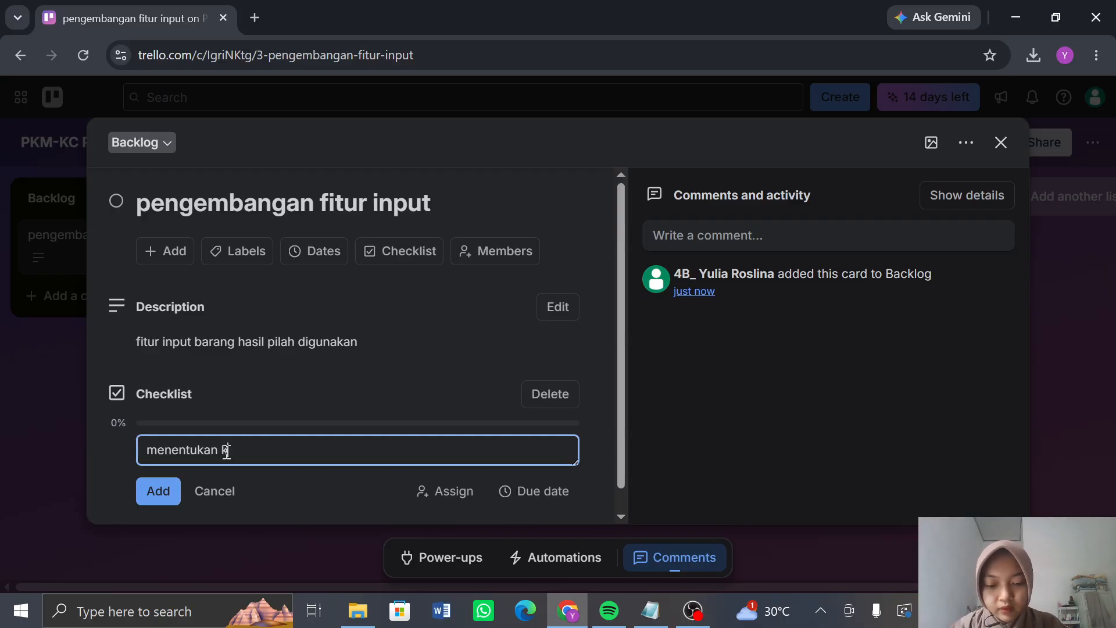
text(ebutuhan )
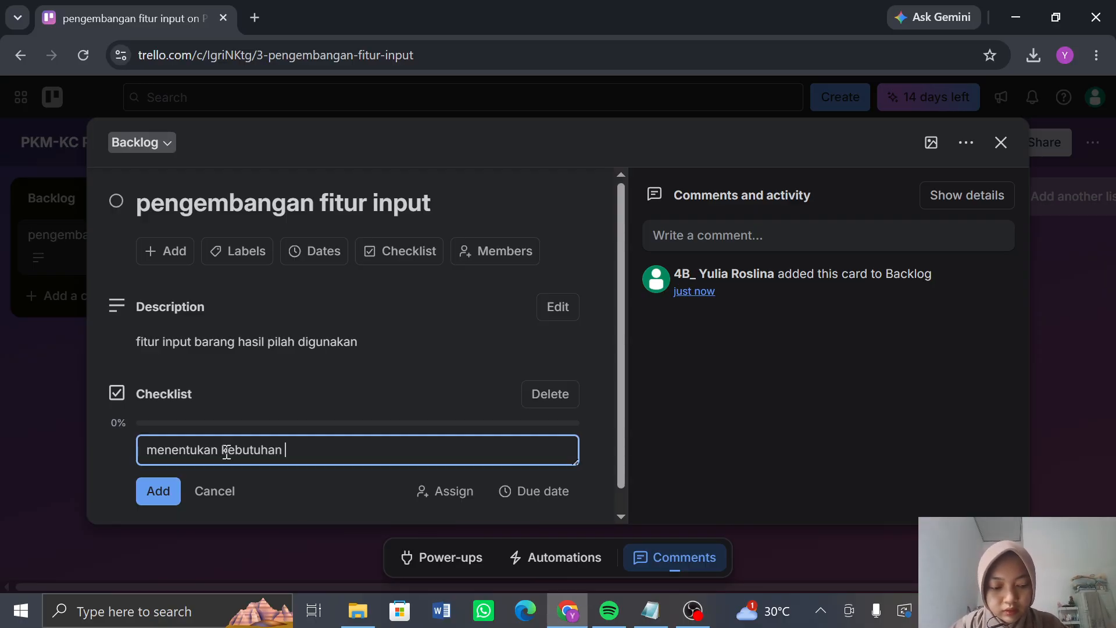
text(fitur)
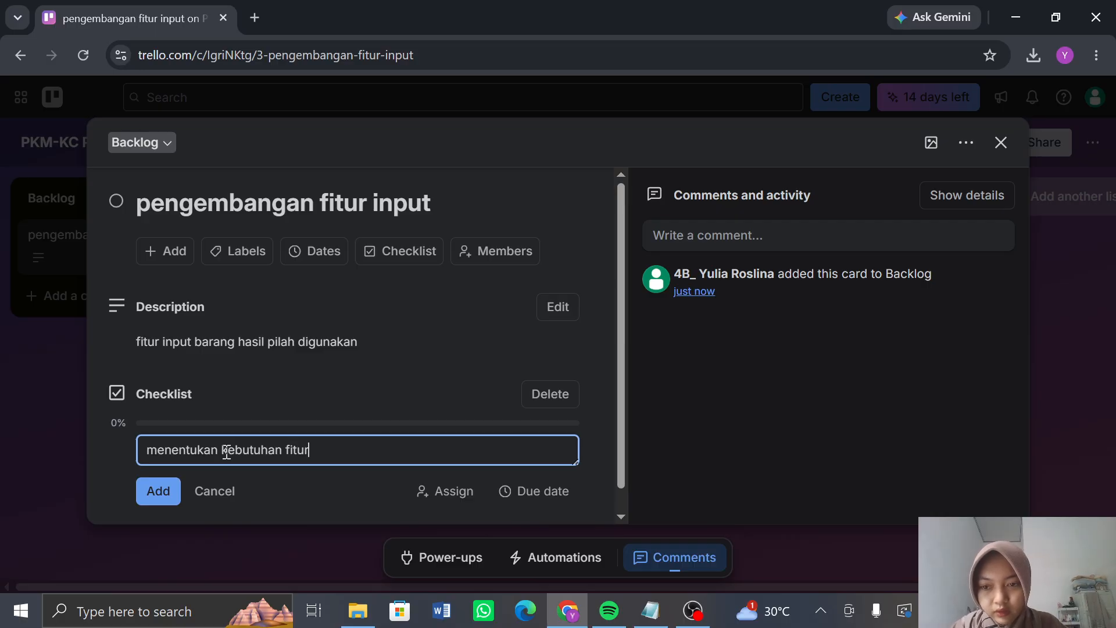
click(156, 491)
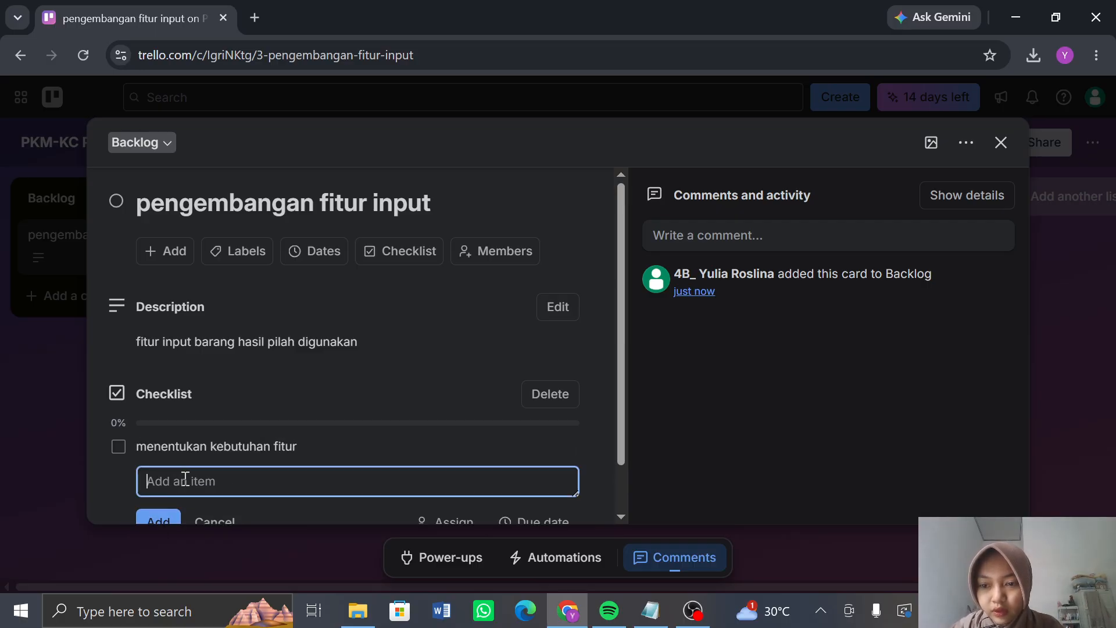
- Add the item "membuat desain form" to the card's checklist
scroll(203, 484, down, 1)
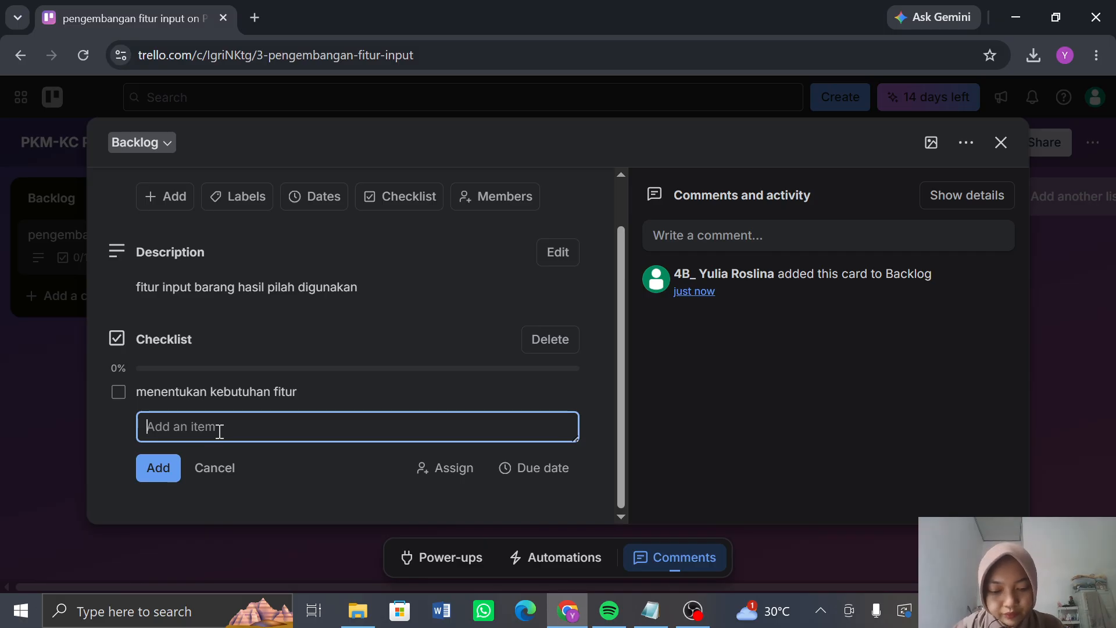
text(membuat )
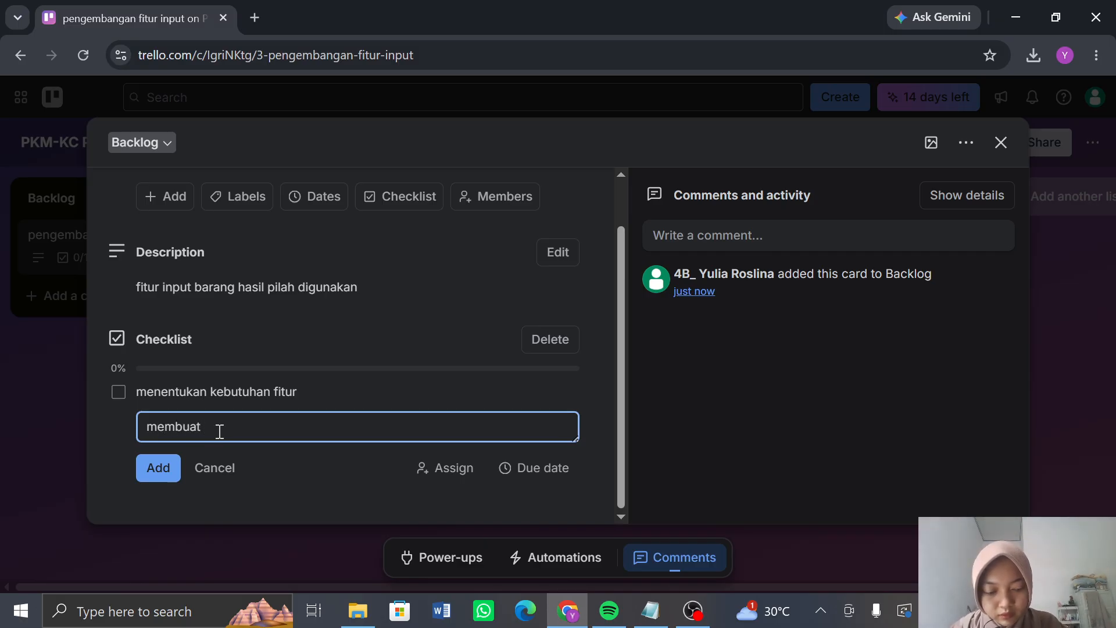
text(des)
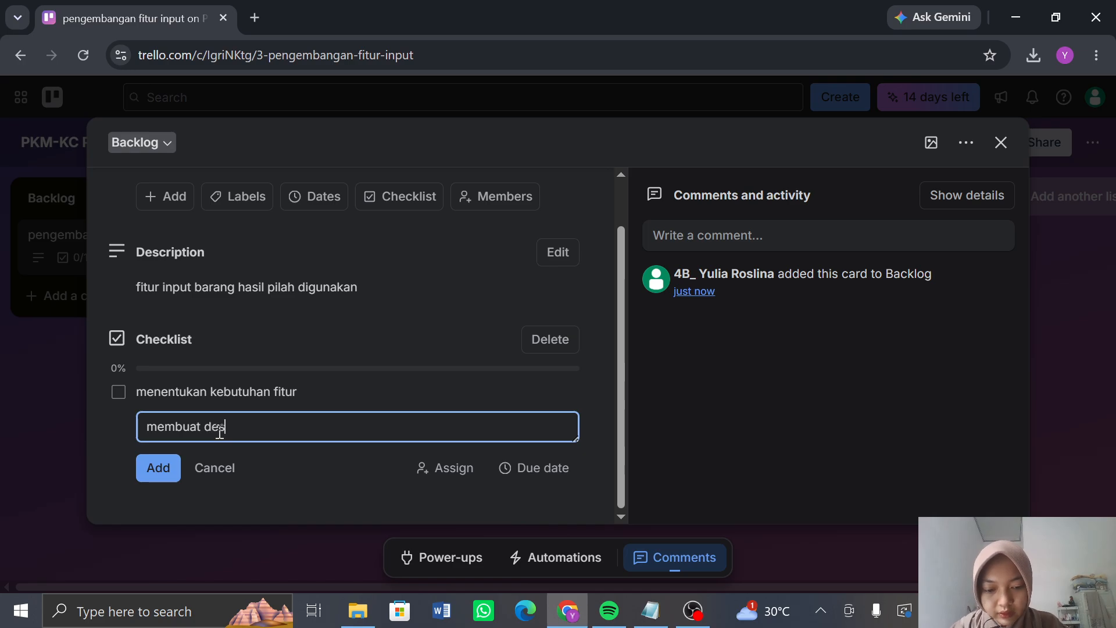
text(ai)
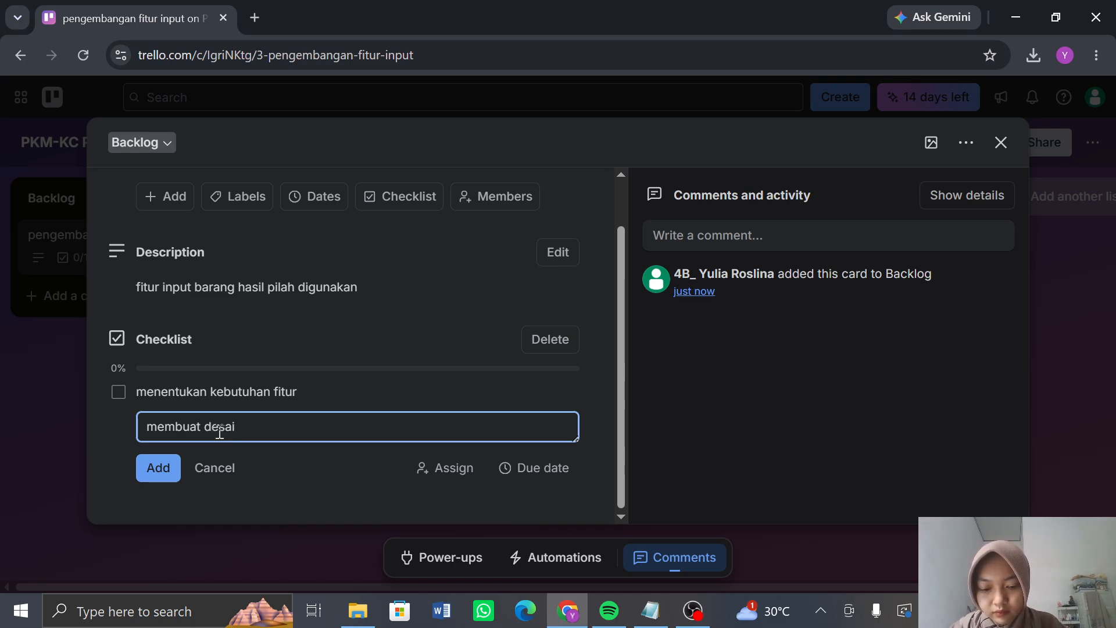
text(n)
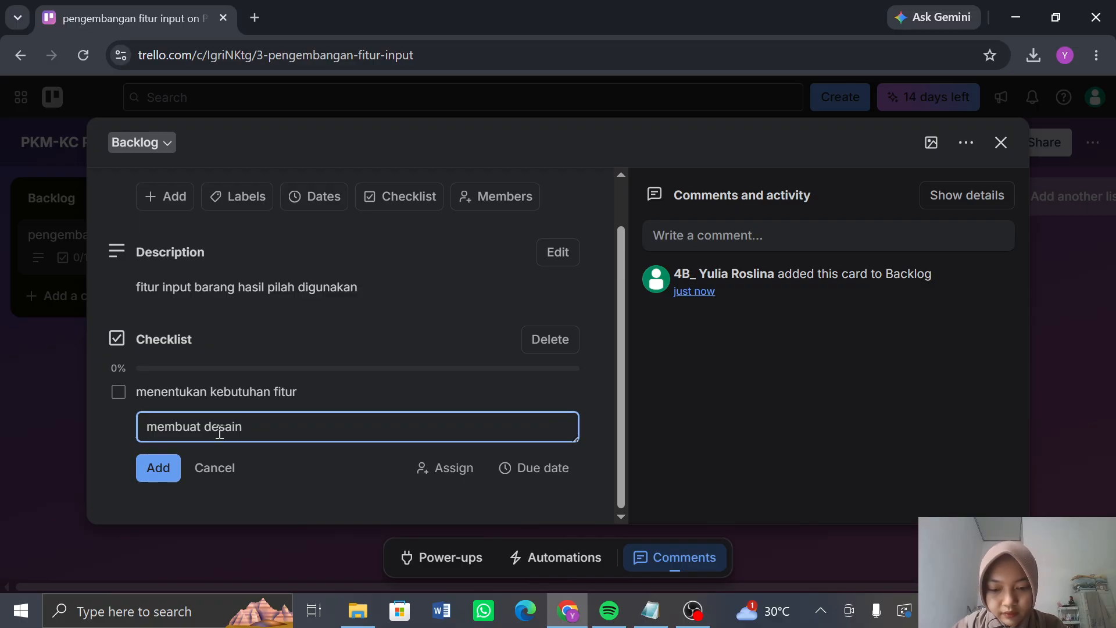
text( form)
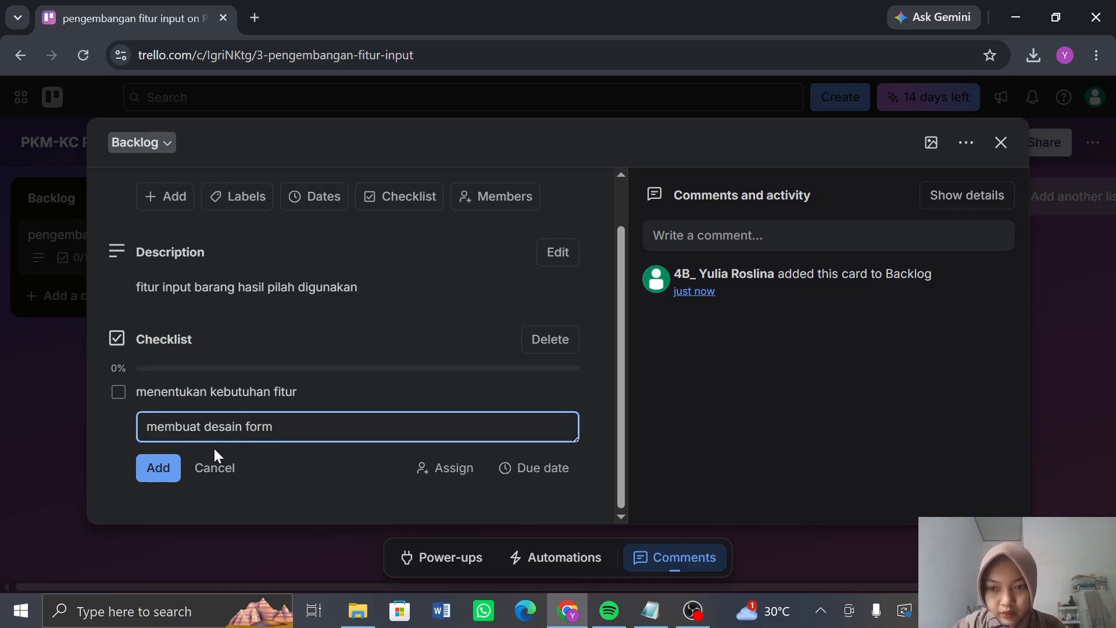
click(158, 468)
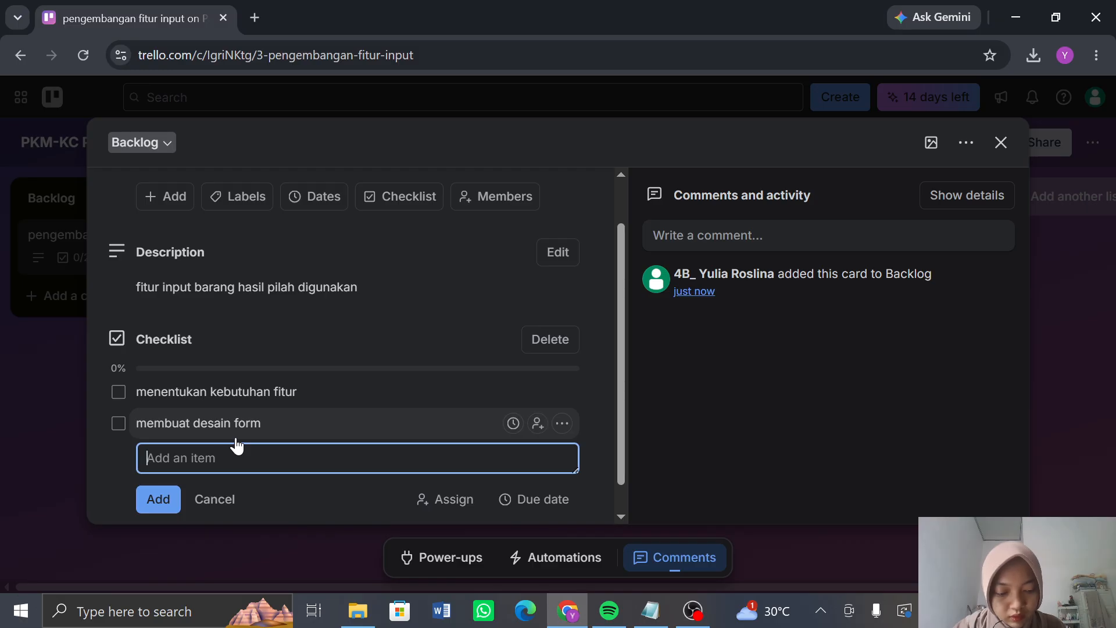
- Add the item "menambahkan pilihan jenis" to the card's checklist
text(menambah)
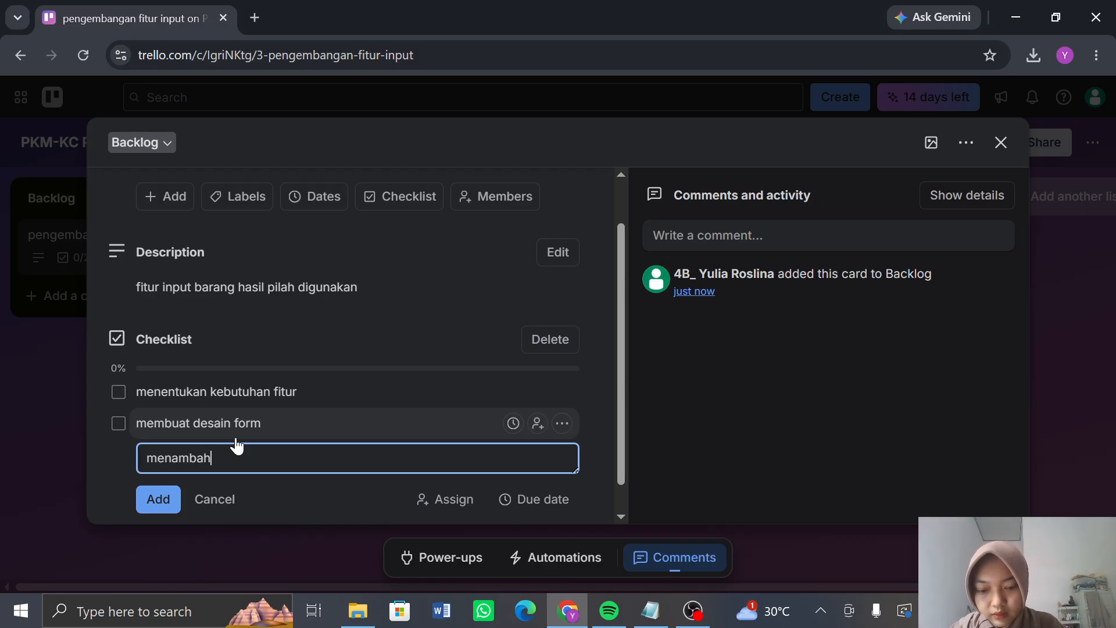
text(kan)
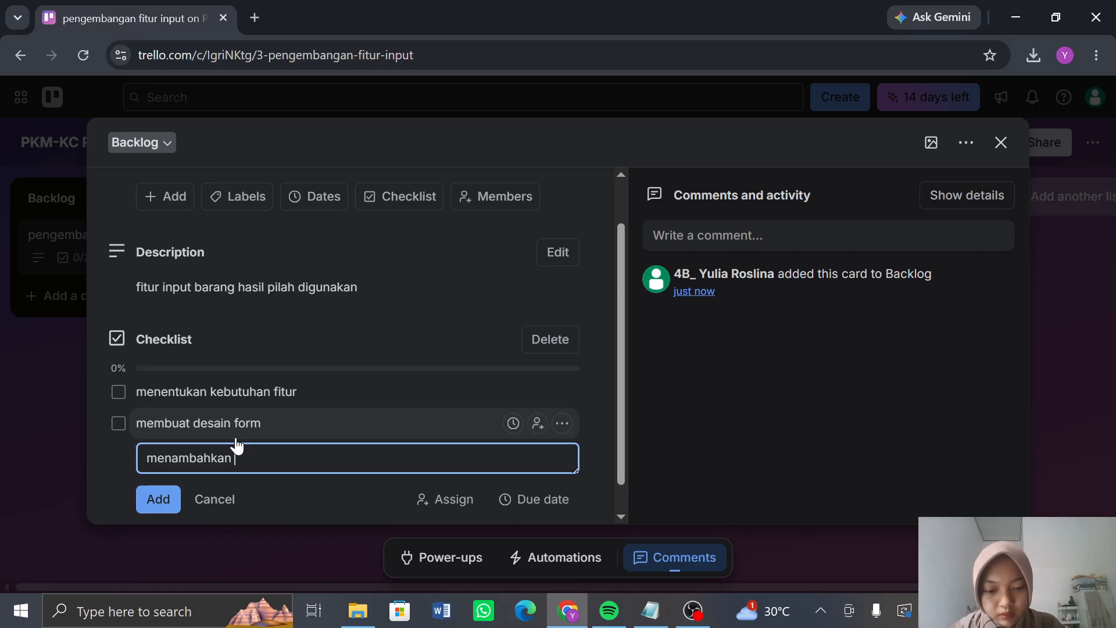
text(pilihan)
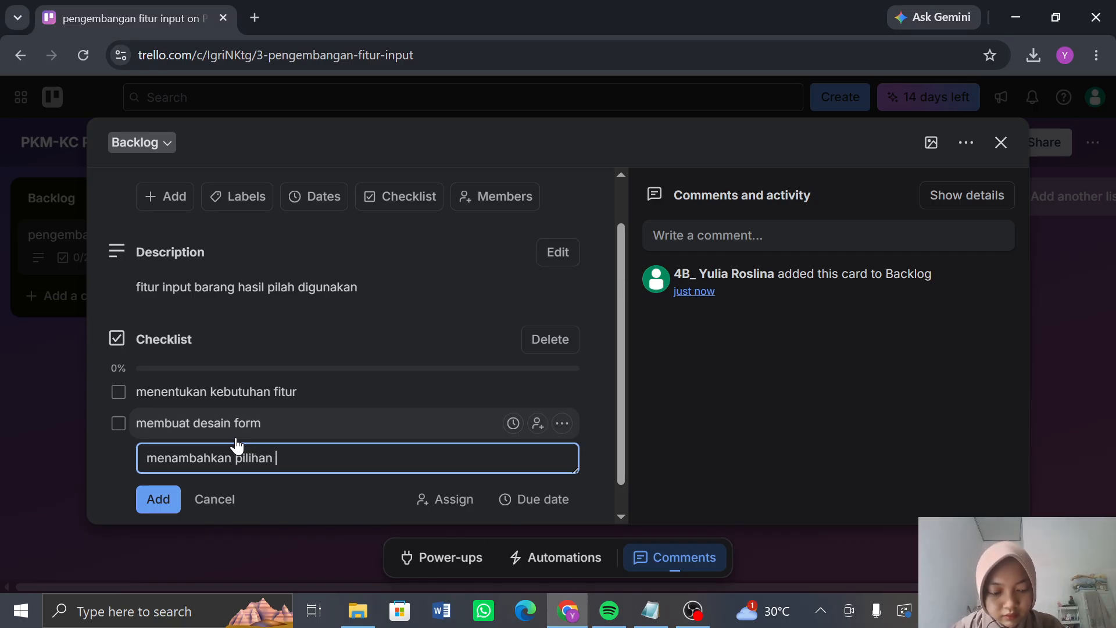
text( jenis)
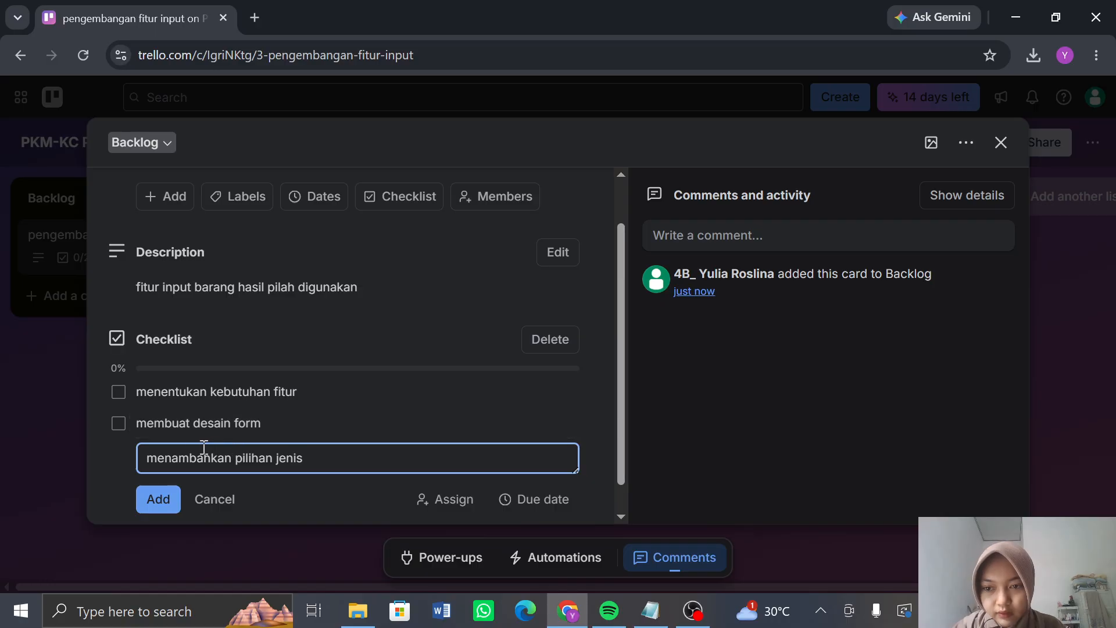
click(169, 508)
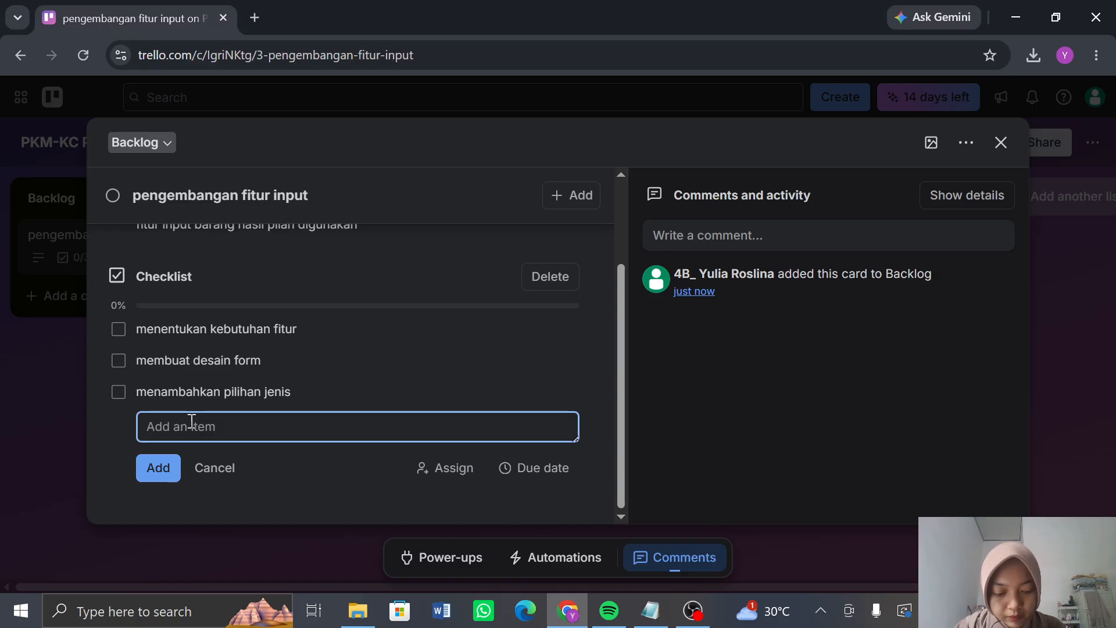
- Add the item "menambahkan kolom jumlah, berat, dan harga" to the card's checklist
text(menambah)
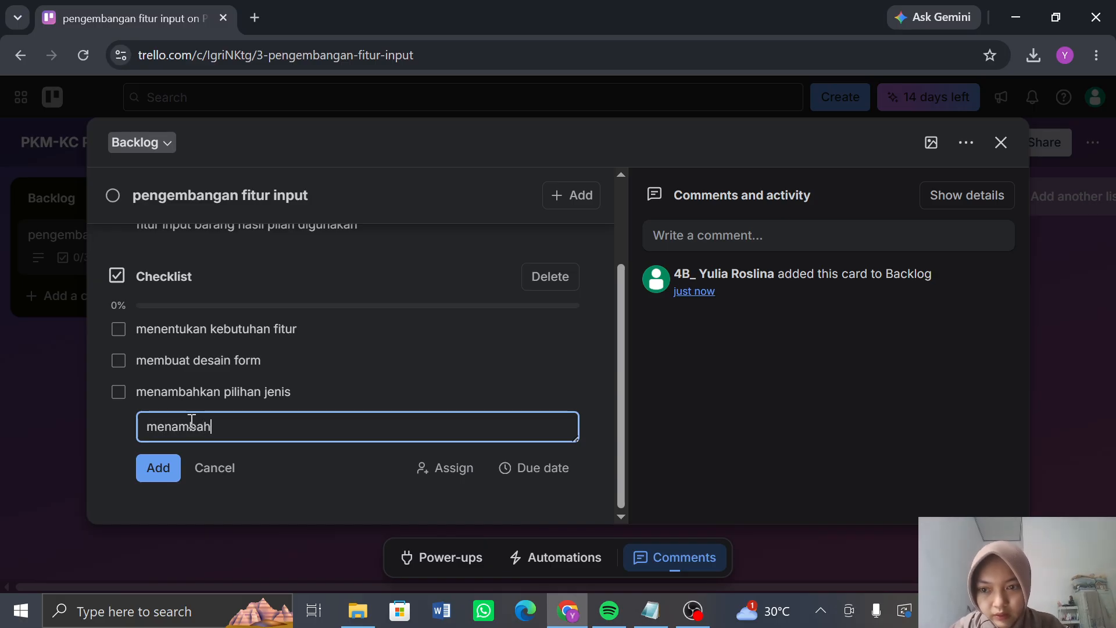
text(kan)
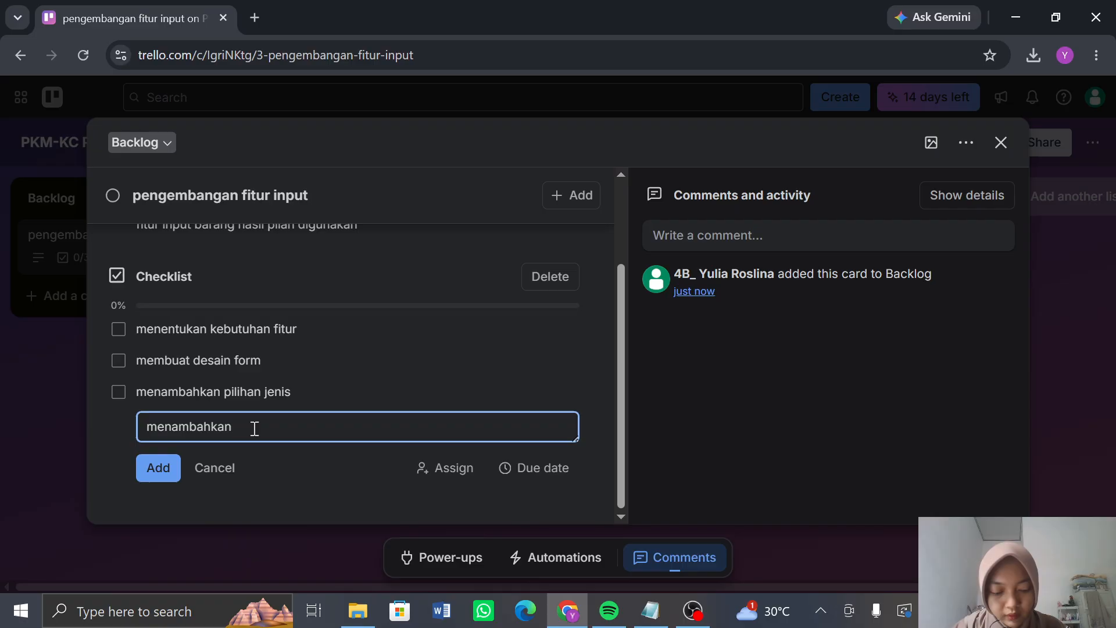
text( kolom)
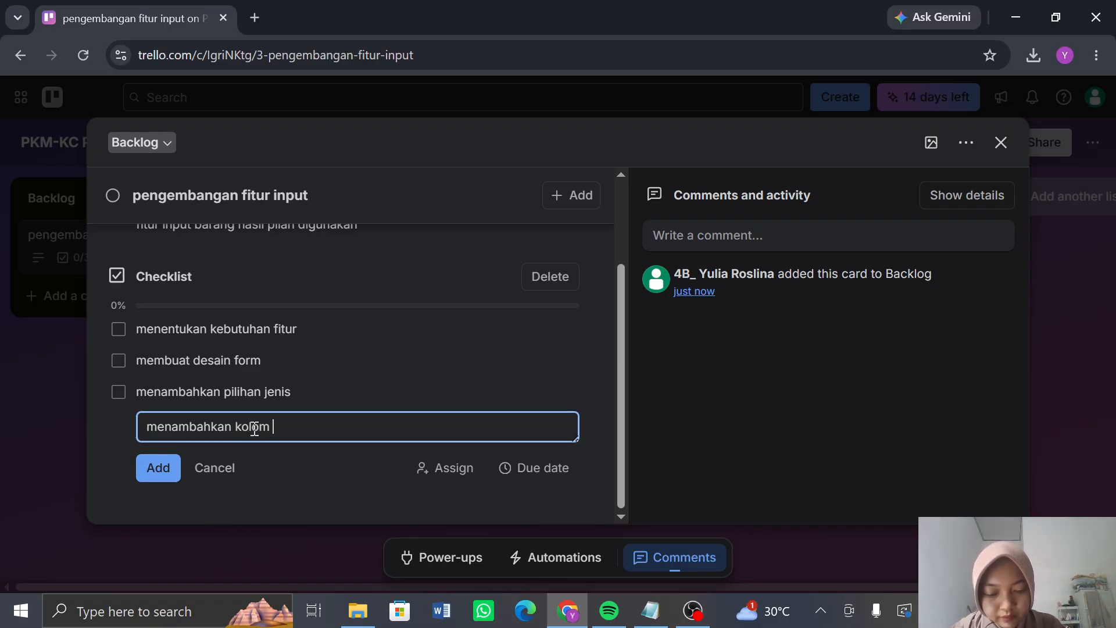
text( jum)
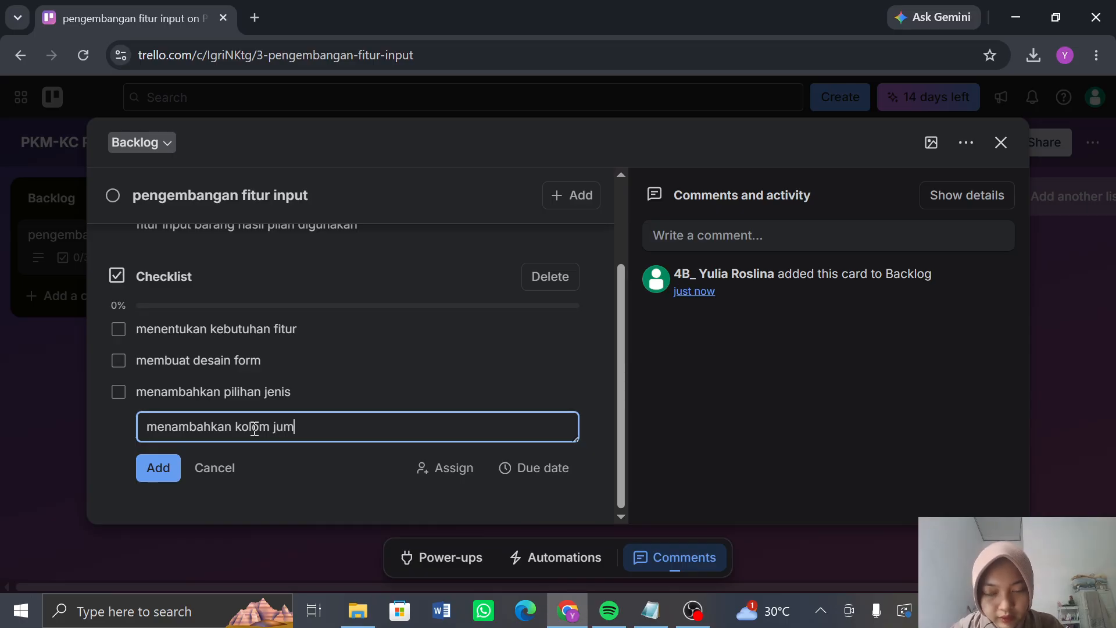
text(lah)
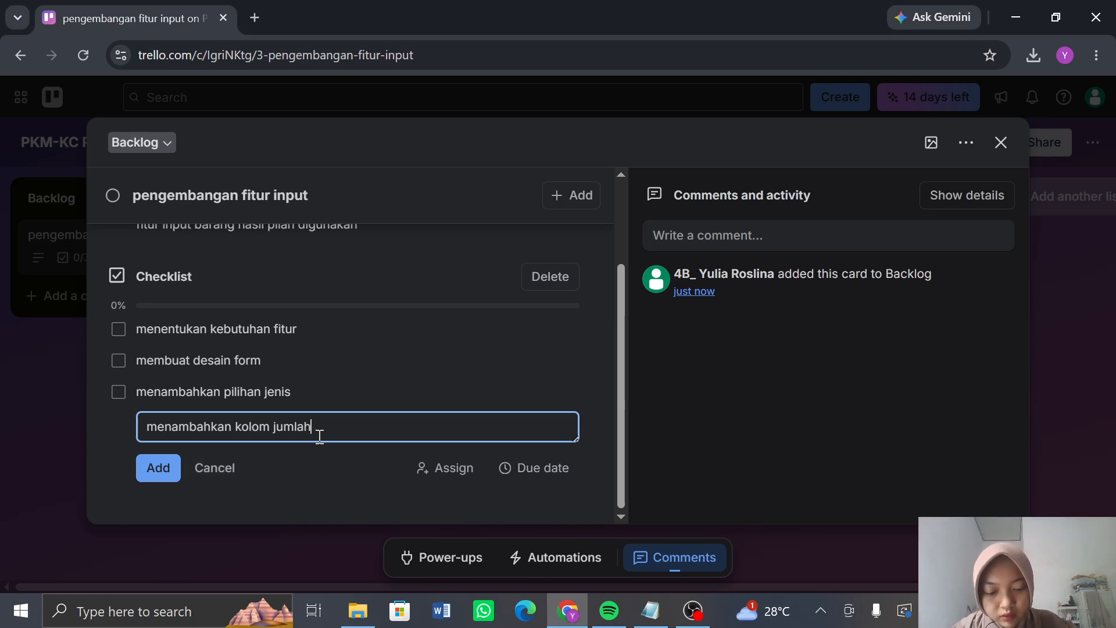
text(, berat)
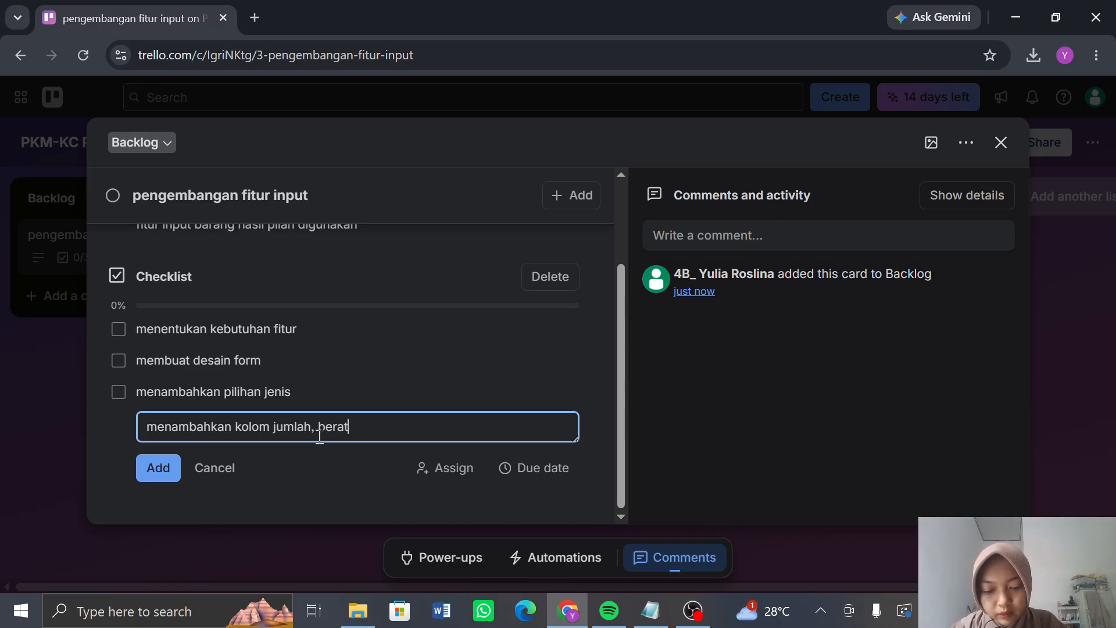
text(, harga)
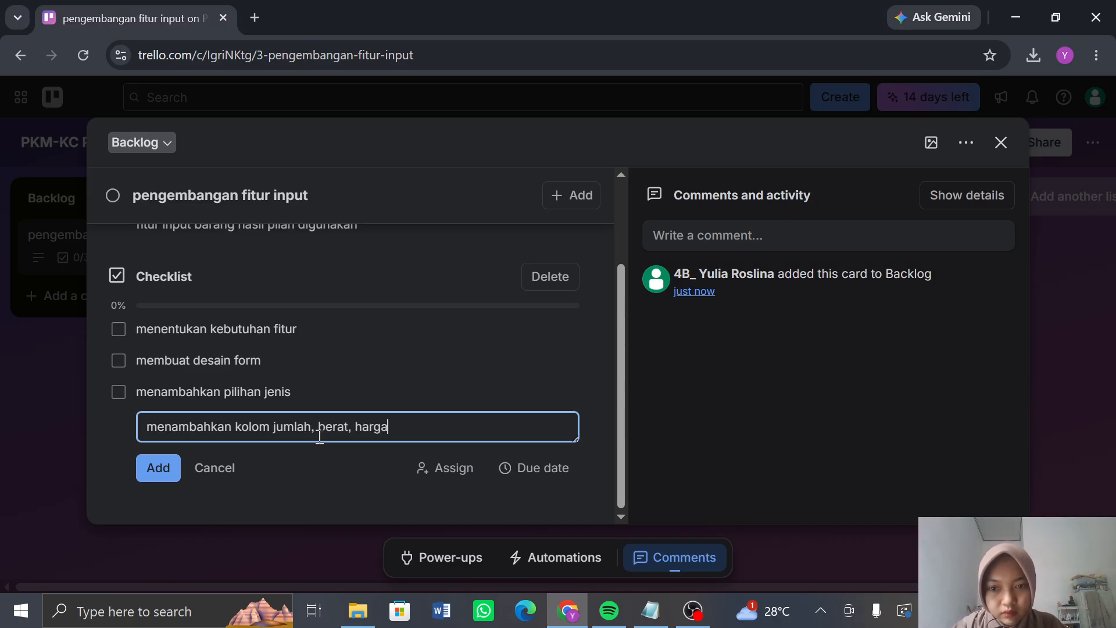
click(357, 427)
text(dan)
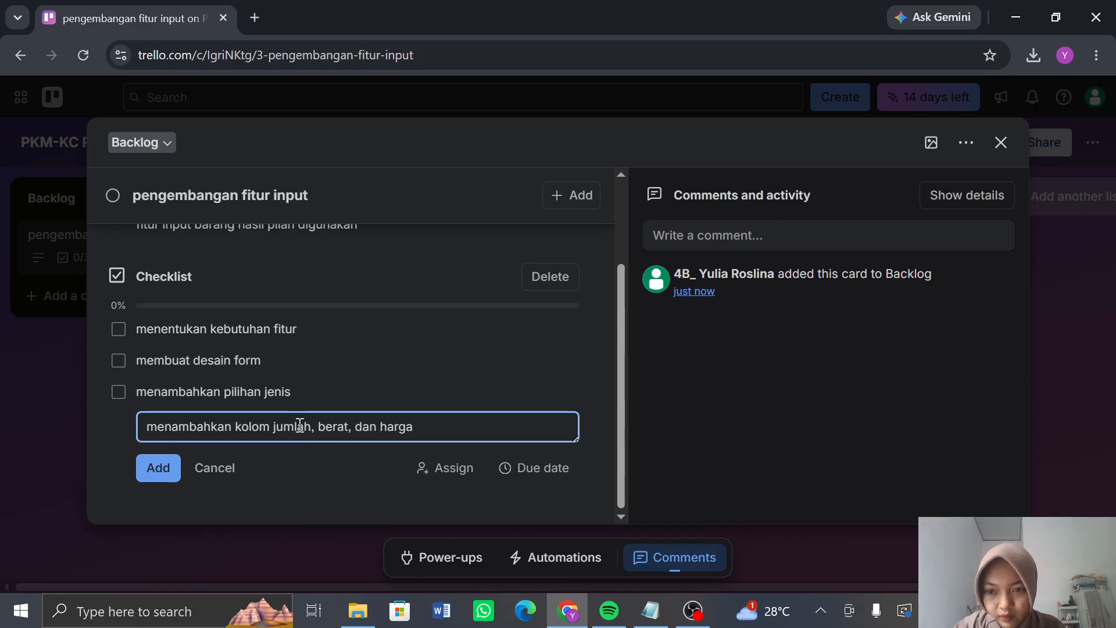
click(145, 483)
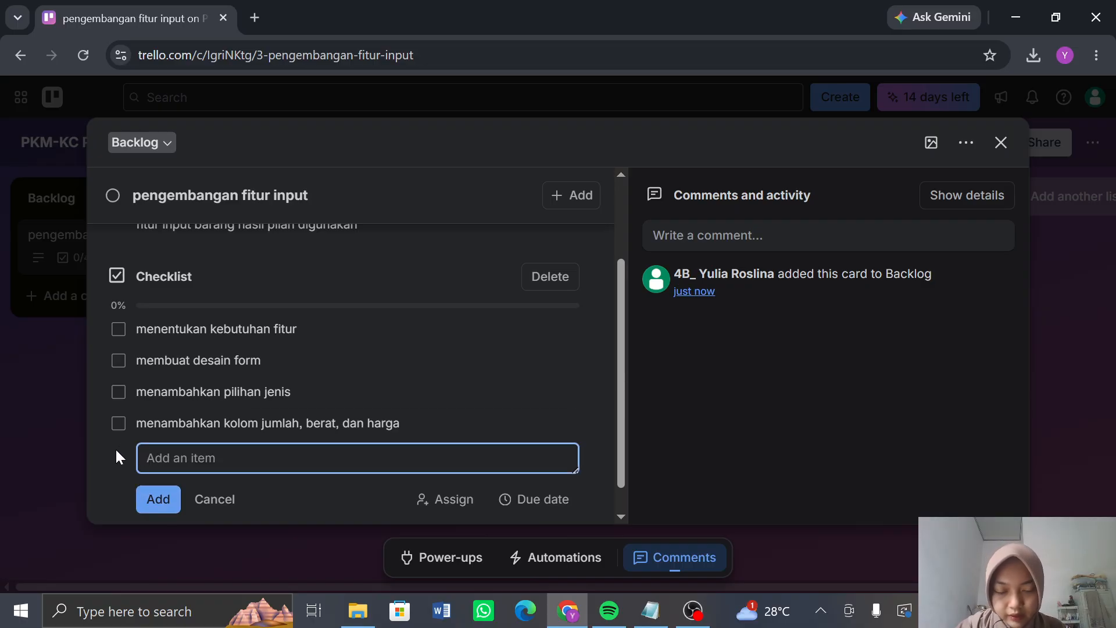
- Add the item "menguji data input barang" to the checklist and close the new-item entry
text(mengu)
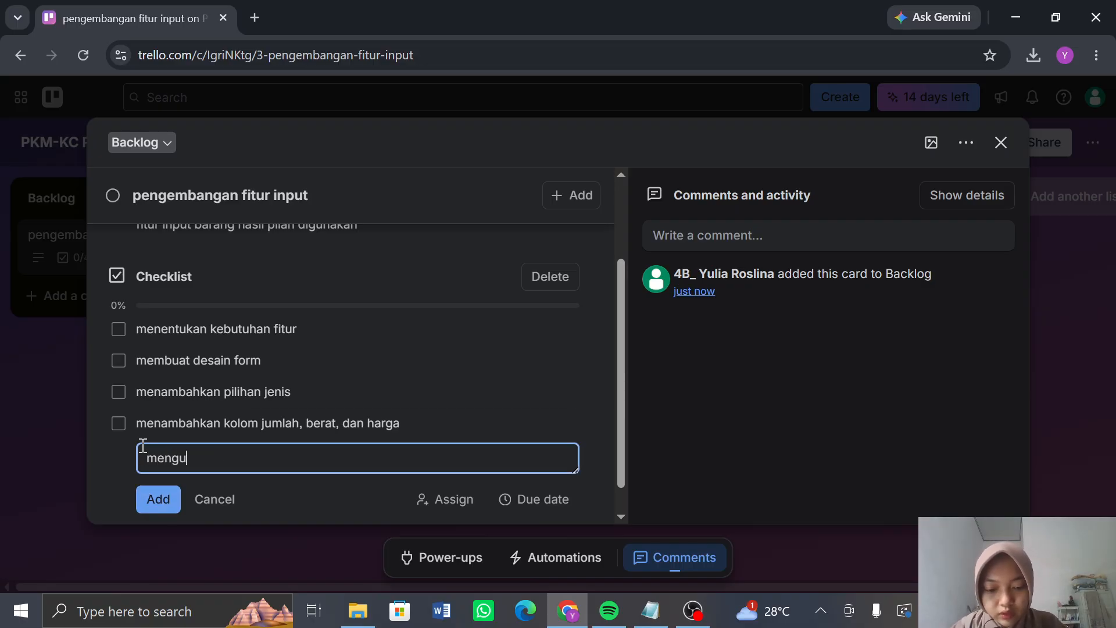
text(ji dat)
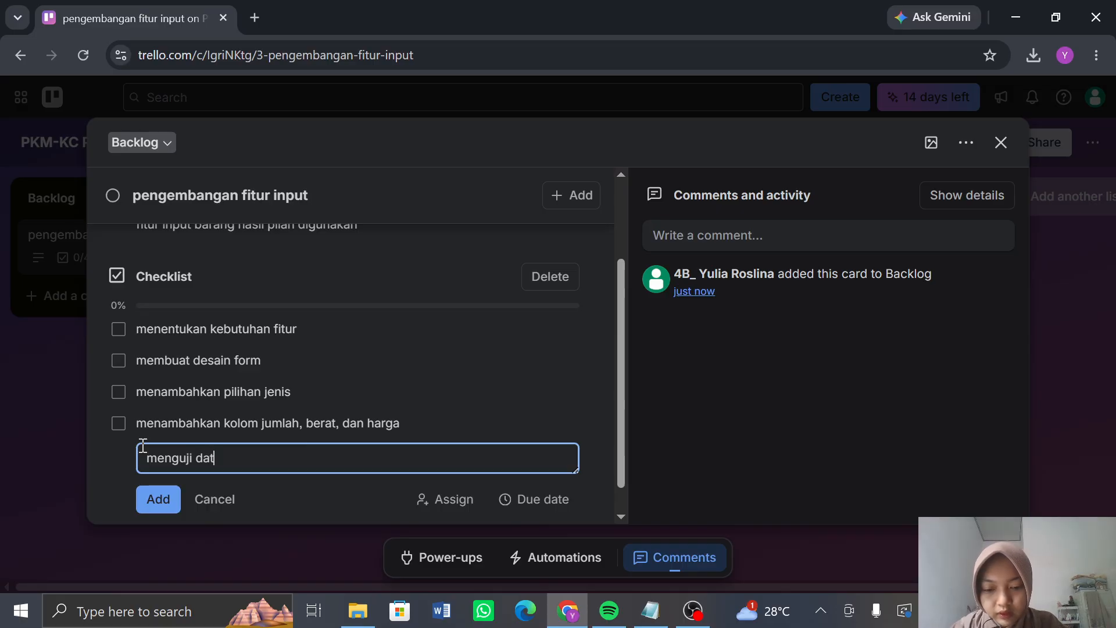
text(a inpuyt)
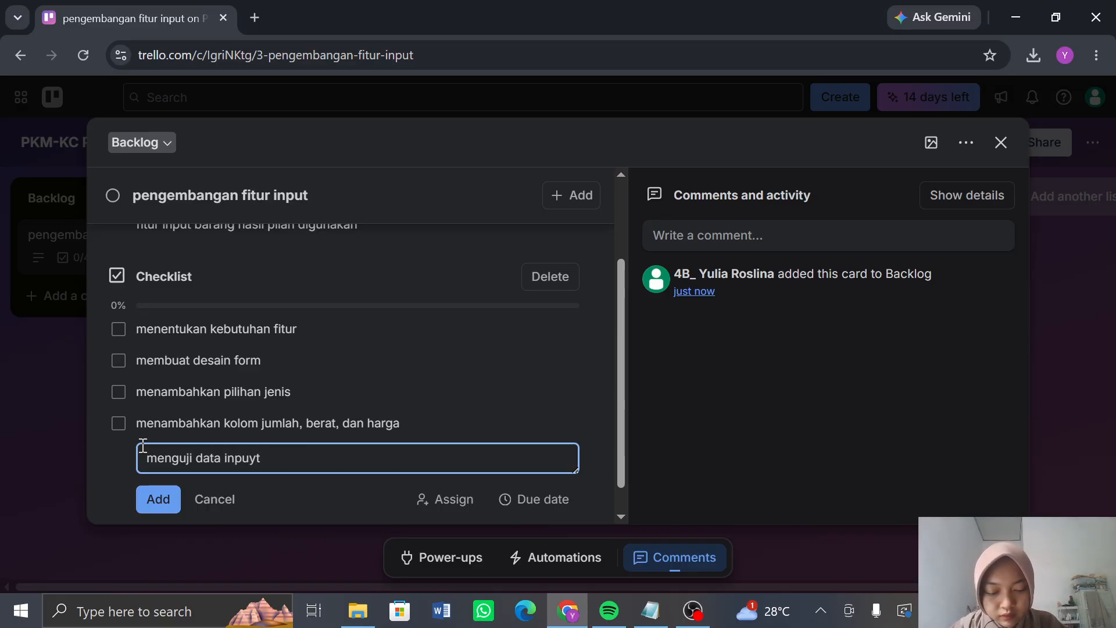
key(BackSpace)
key(BackSpace)
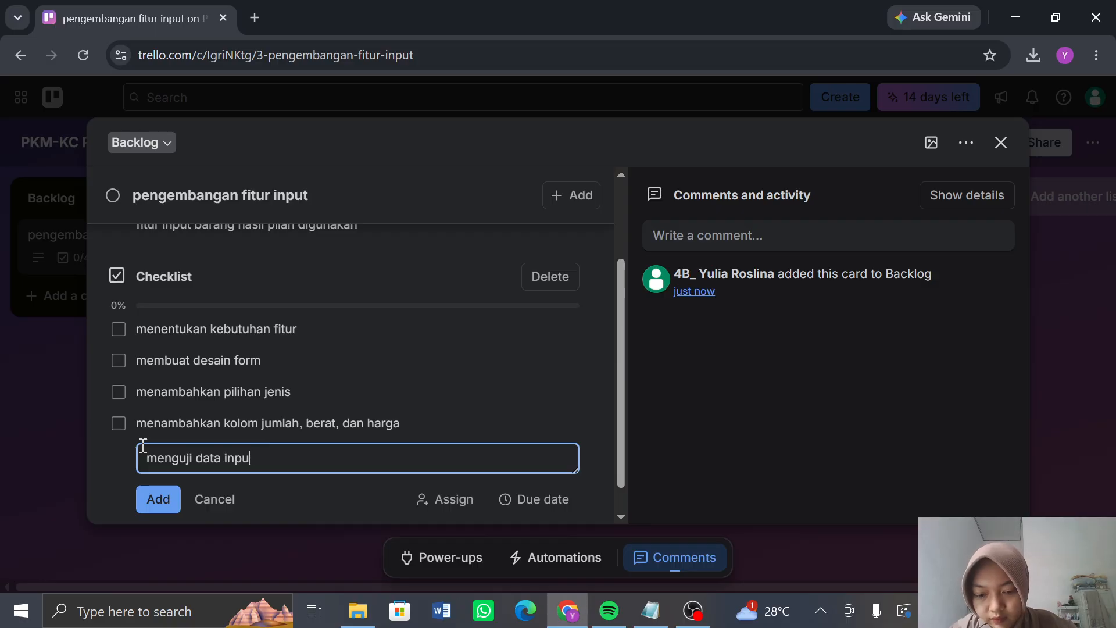
text(t)
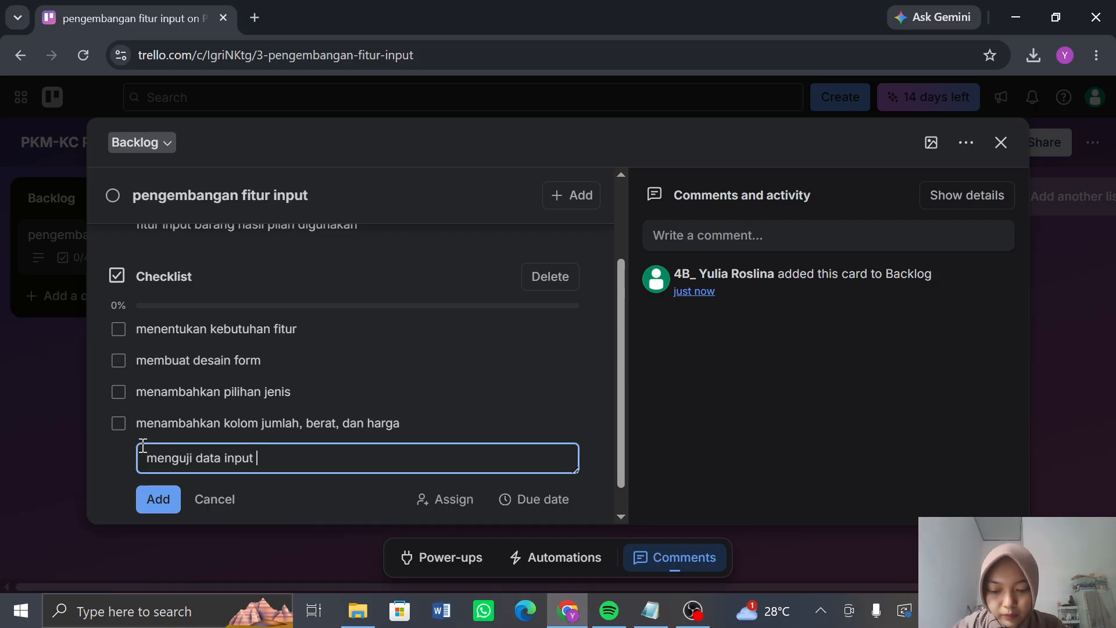
text( barang)
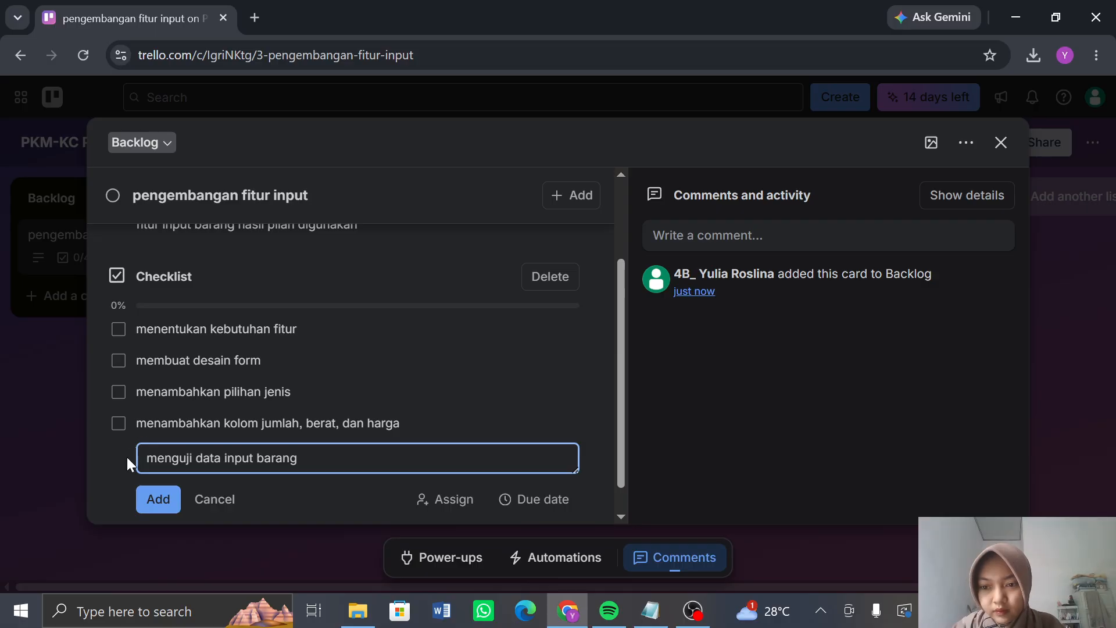
click(152, 508)
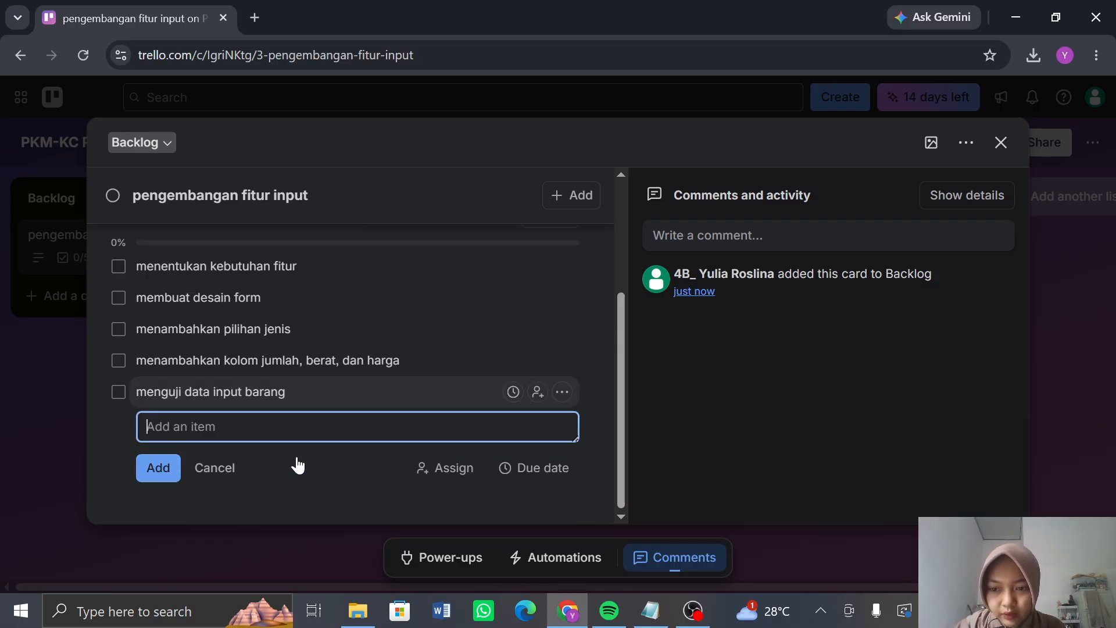
click(221, 472)
- Close the "pengembangan fitur input" card and move it from the Backlog list to the To Do list
scroll(490, 411, up, 1)
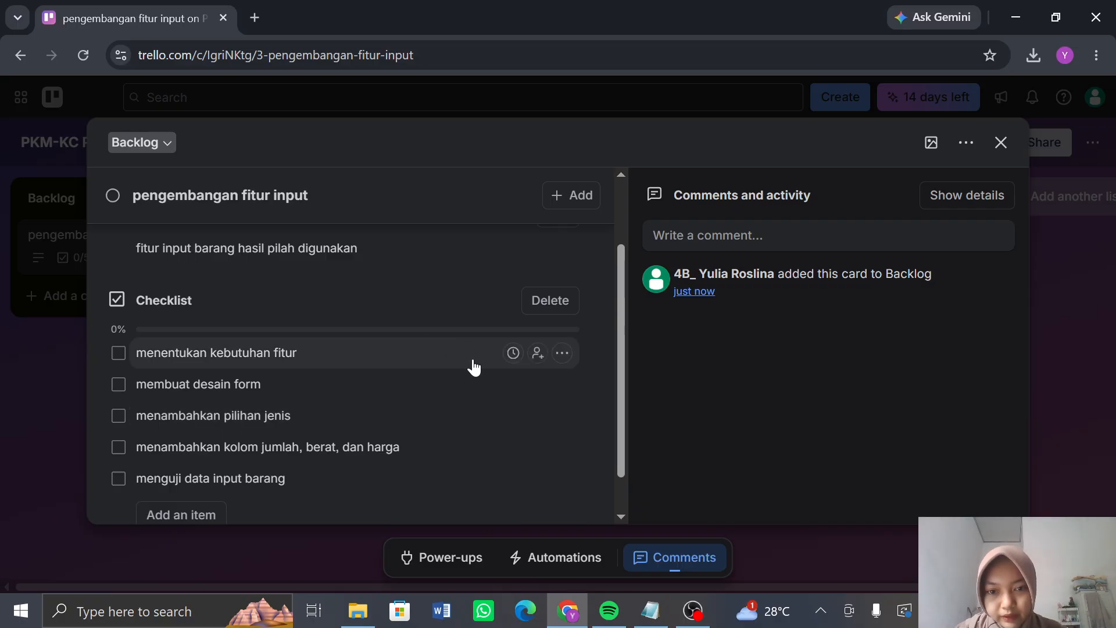
scroll(337, 407, down, 1)
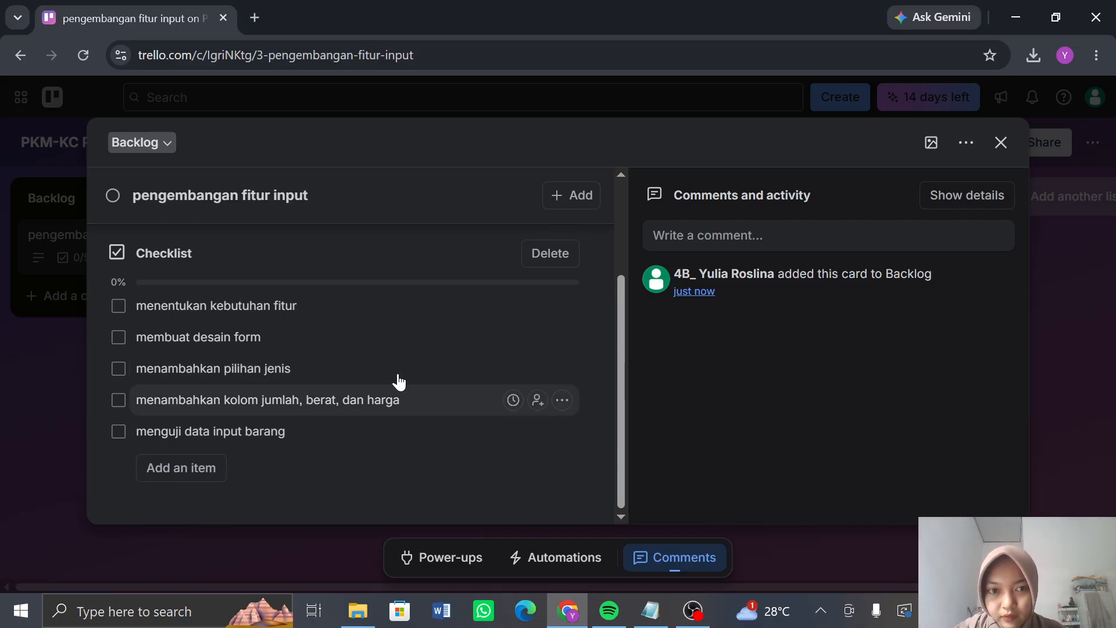
click(1001, 142)
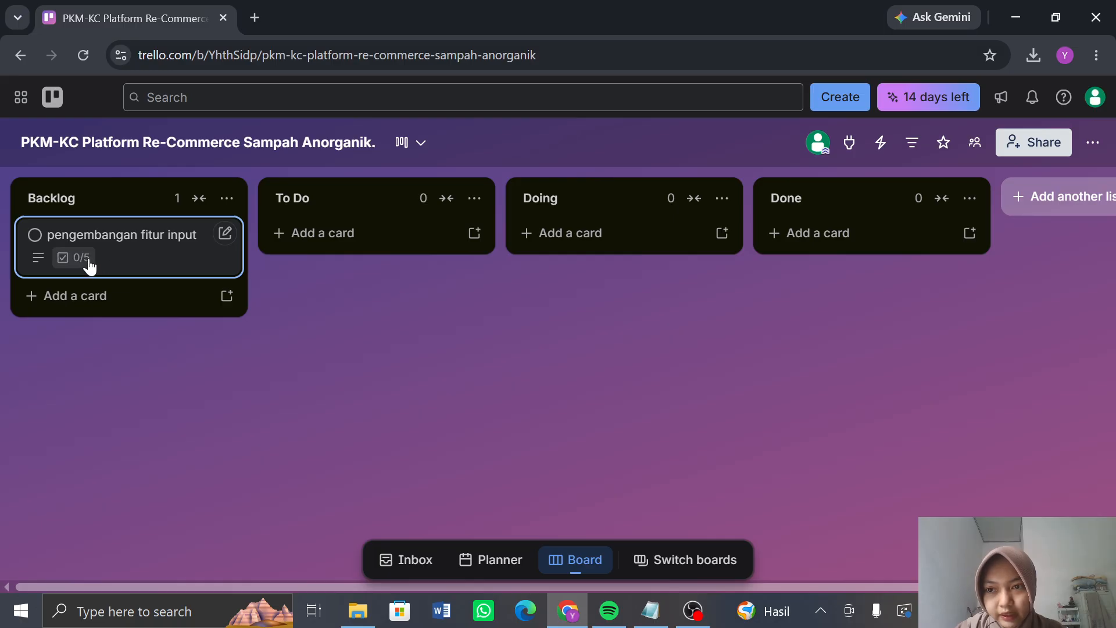
drag(133, 256, 366, 248)
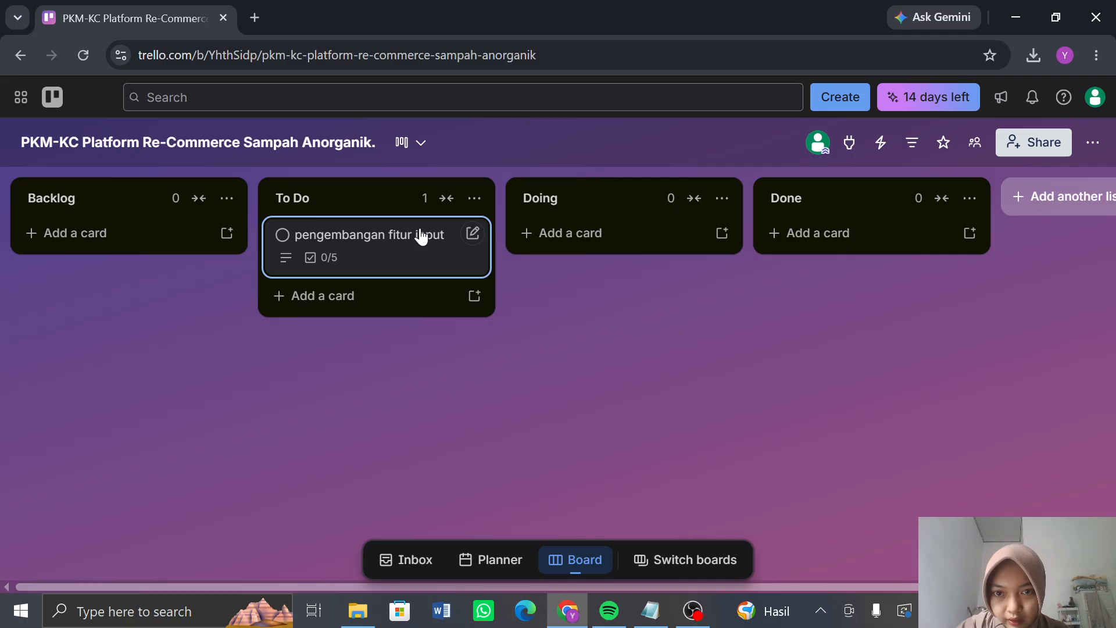
- Open the "pengembangan fitur input" card in the To Do list and look through its description and checklist
click(473, 233)
click(533, 231)
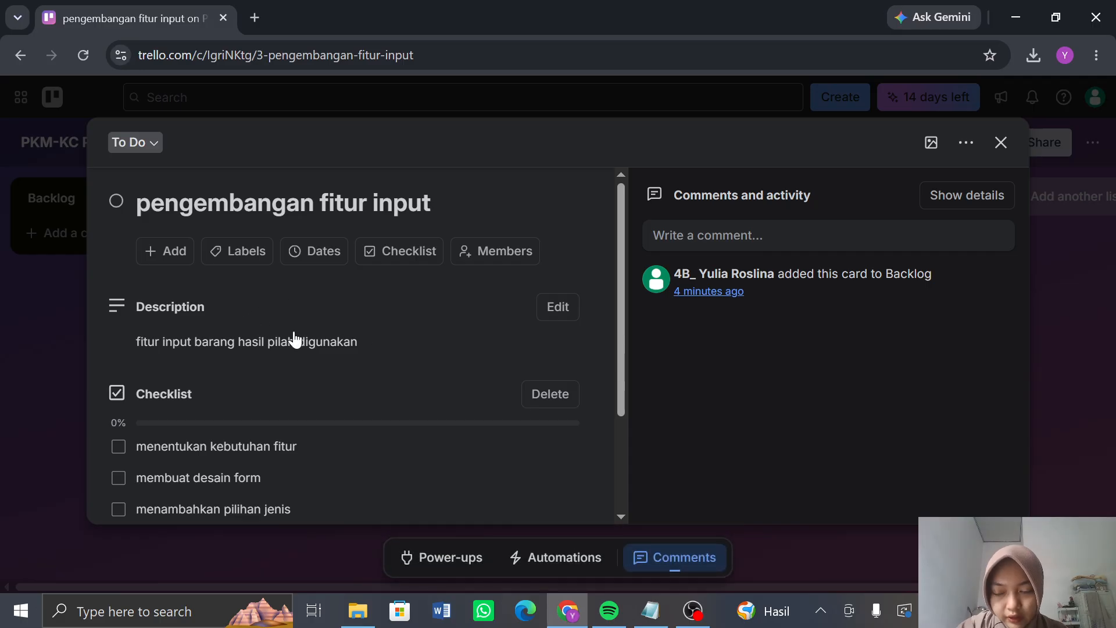
scroll(294, 333, down, 1)
scroll(296, 326, up, 1)
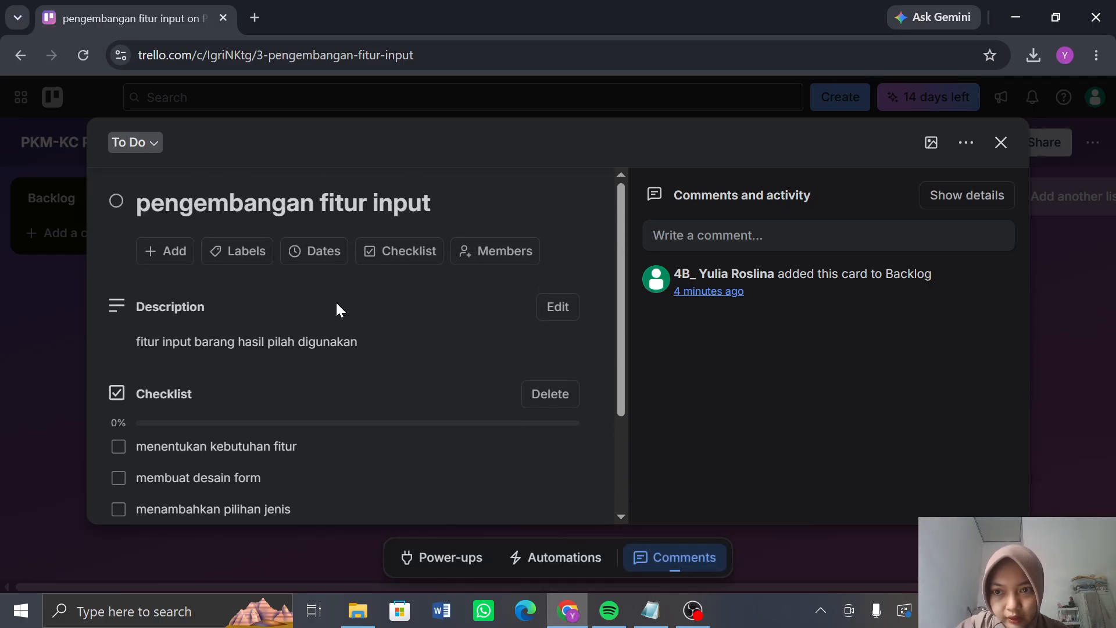
scroll(343, 314, down, 1)
scroll(348, 329, up, 1)
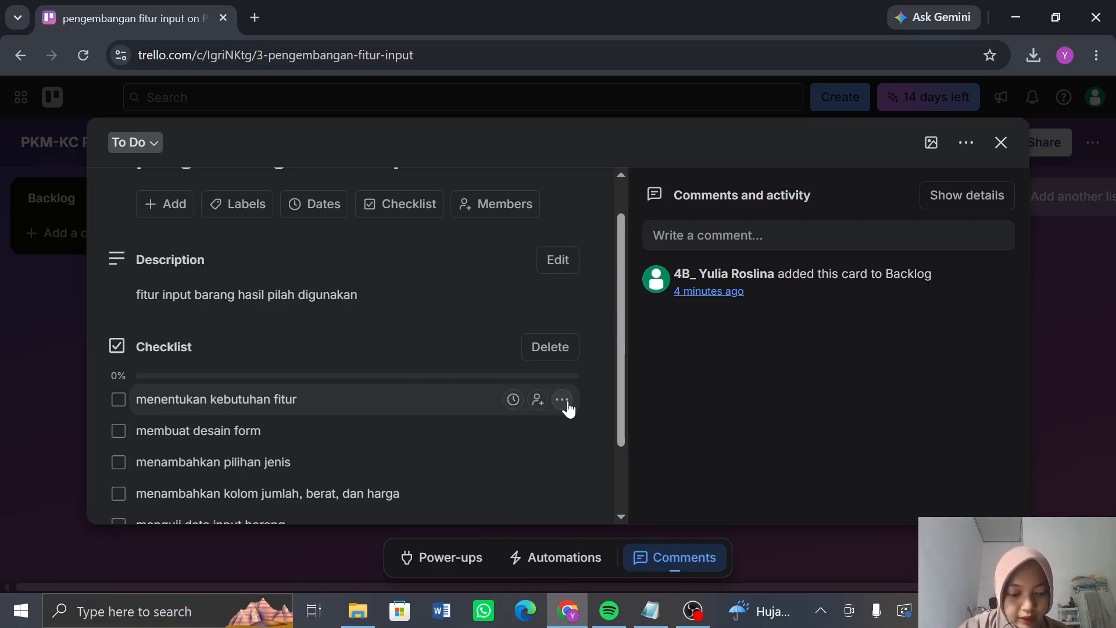
- Review the card's description and checklist, and view the board members who can be assigned to it
scroll(569, 410, down, 3)
scroll(568, 410, up, 1)
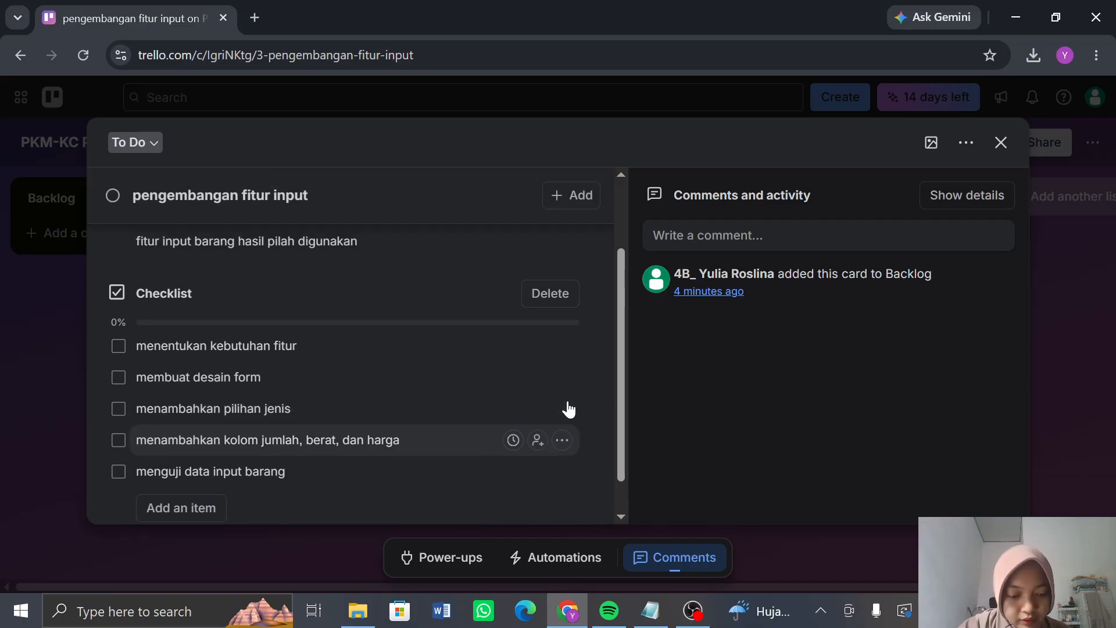
scroll(568, 409, down, 1)
scroll(575, 368, down, 1)
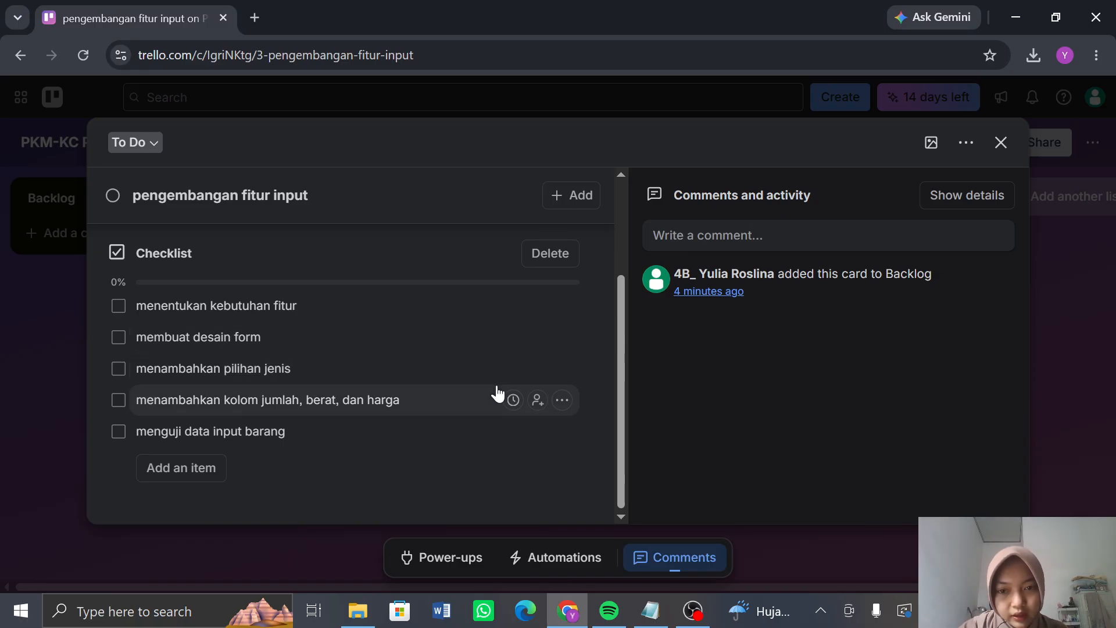
scroll(286, 372, up, 3)
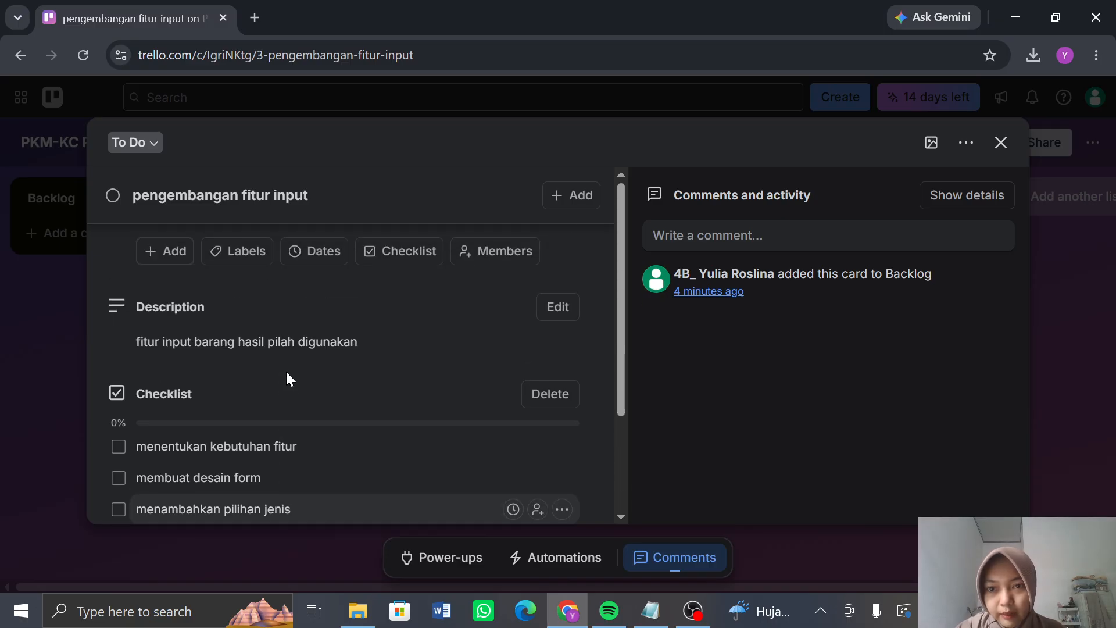
click(500, 256)
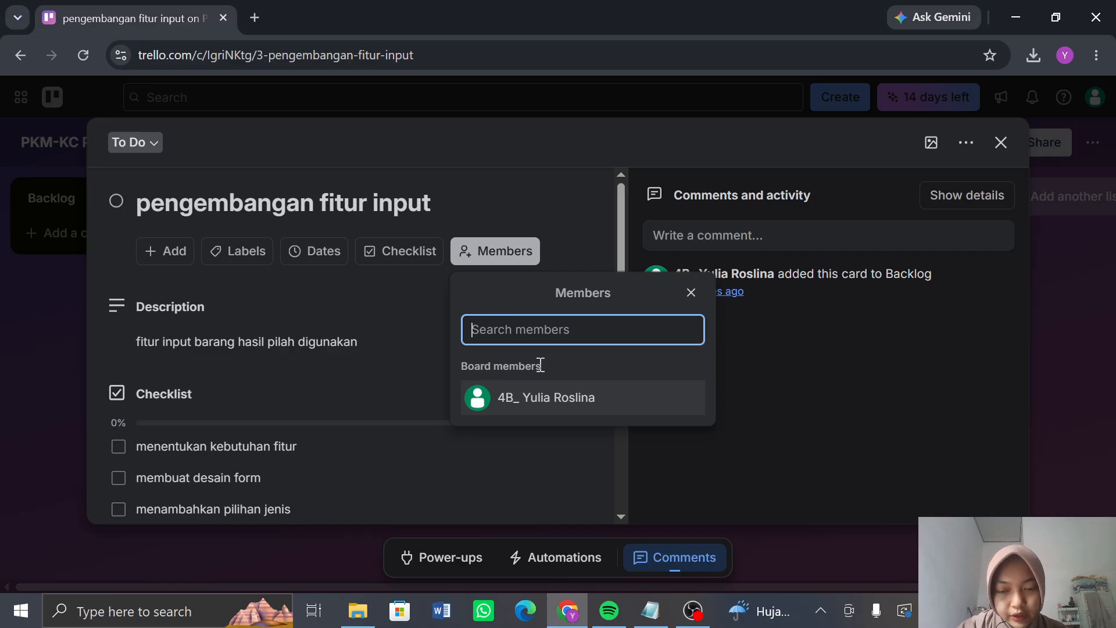
click(691, 292)
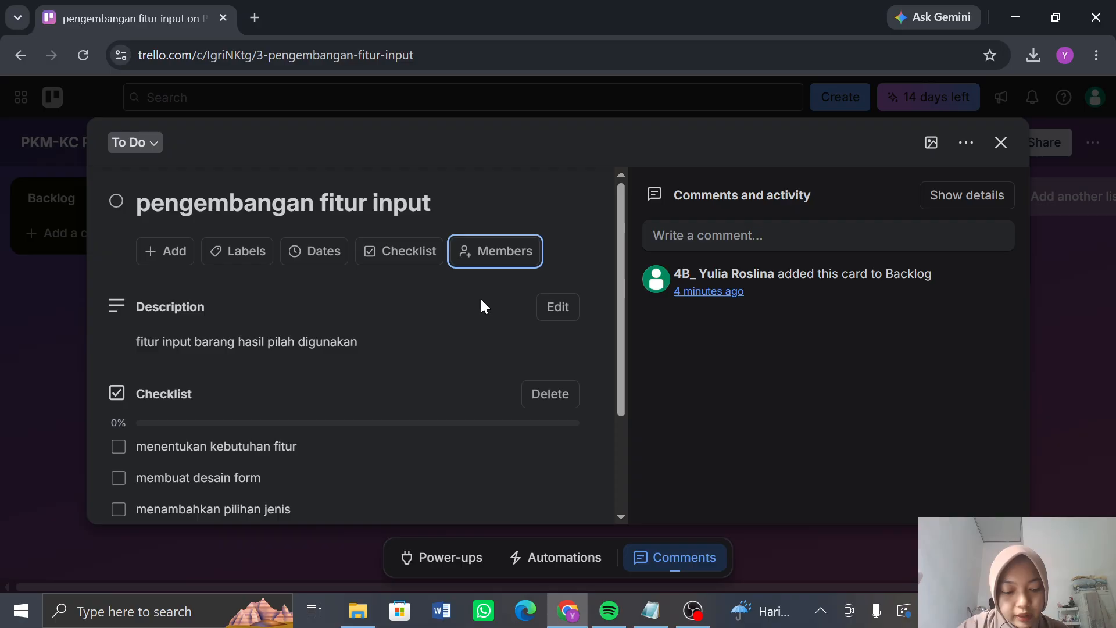
- Apply the green label to the "pengembangan fitur input" card and remove it again
scroll(454, 352, down, 1)
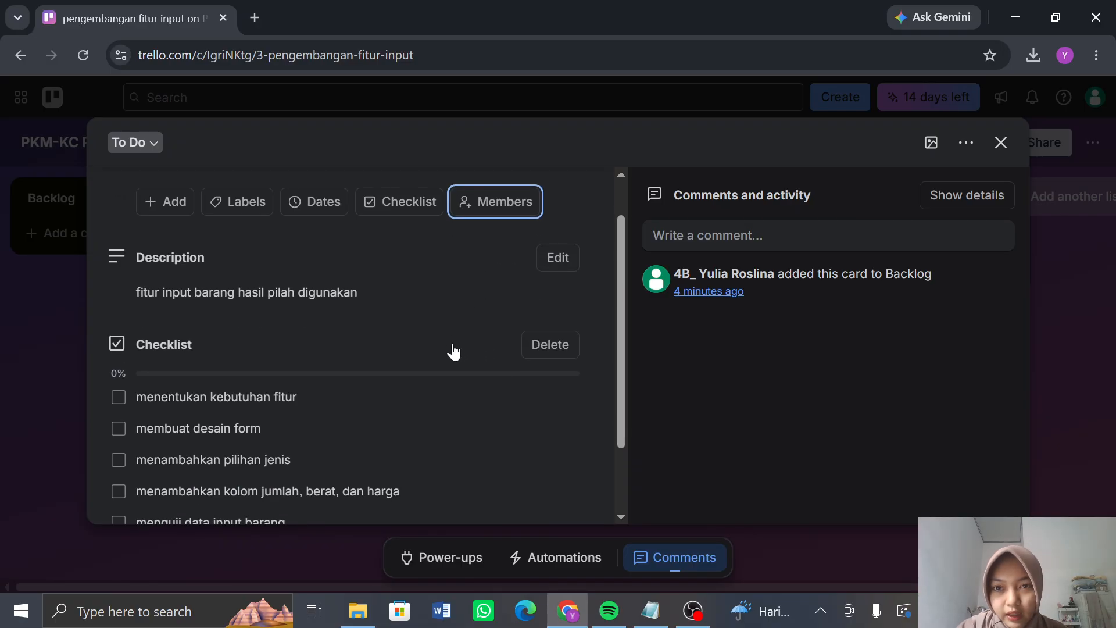
scroll(447, 314, up, 1)
click(247, 251)
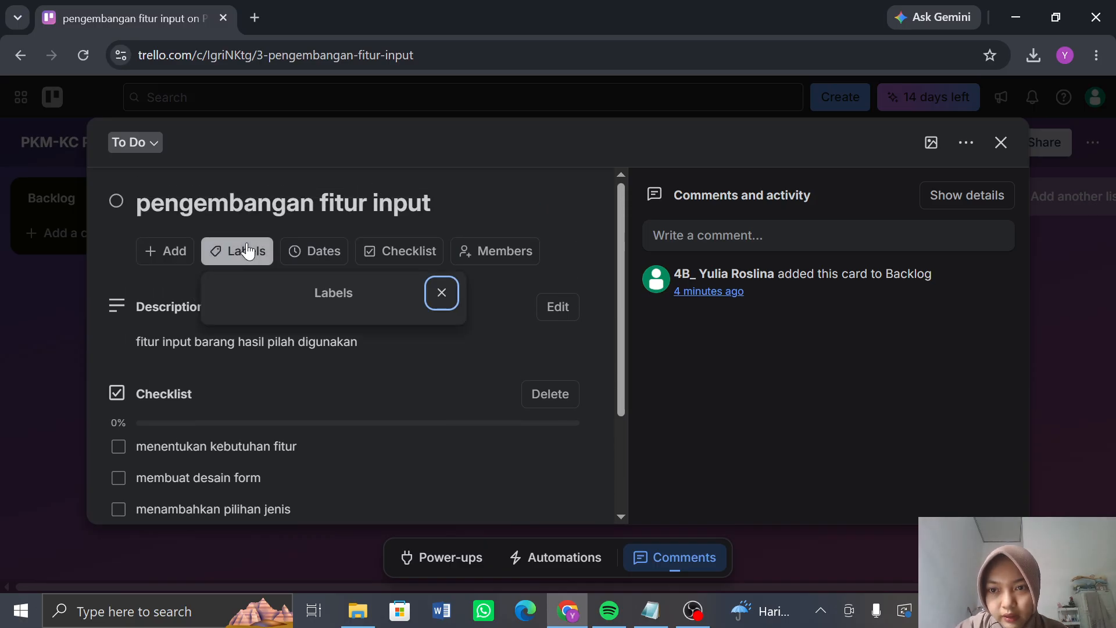
click(330, 318)
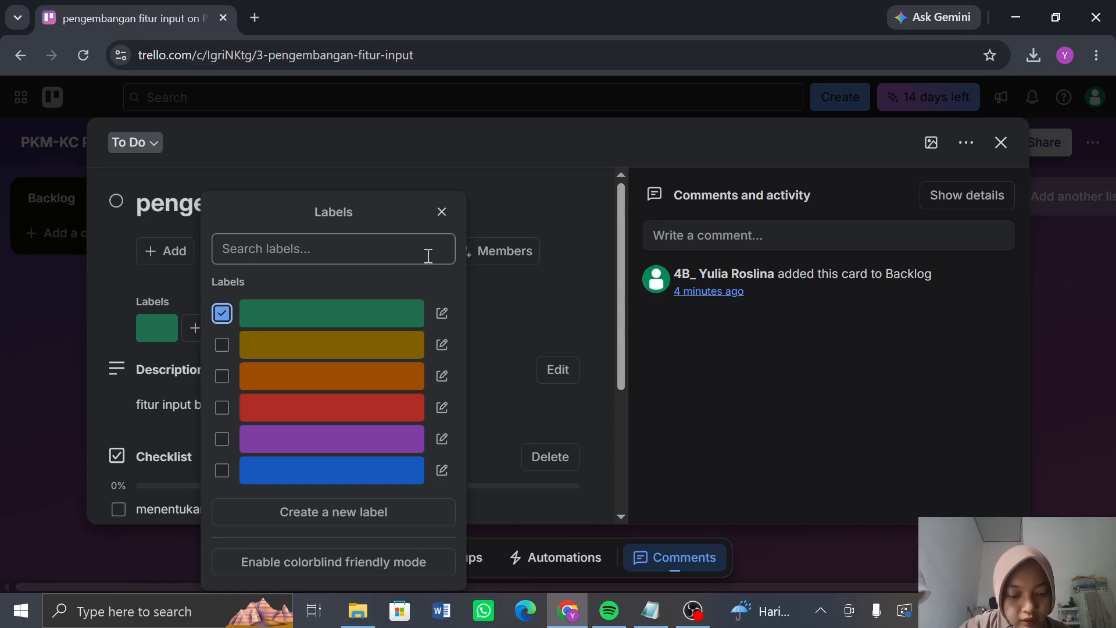
click(442, 211)
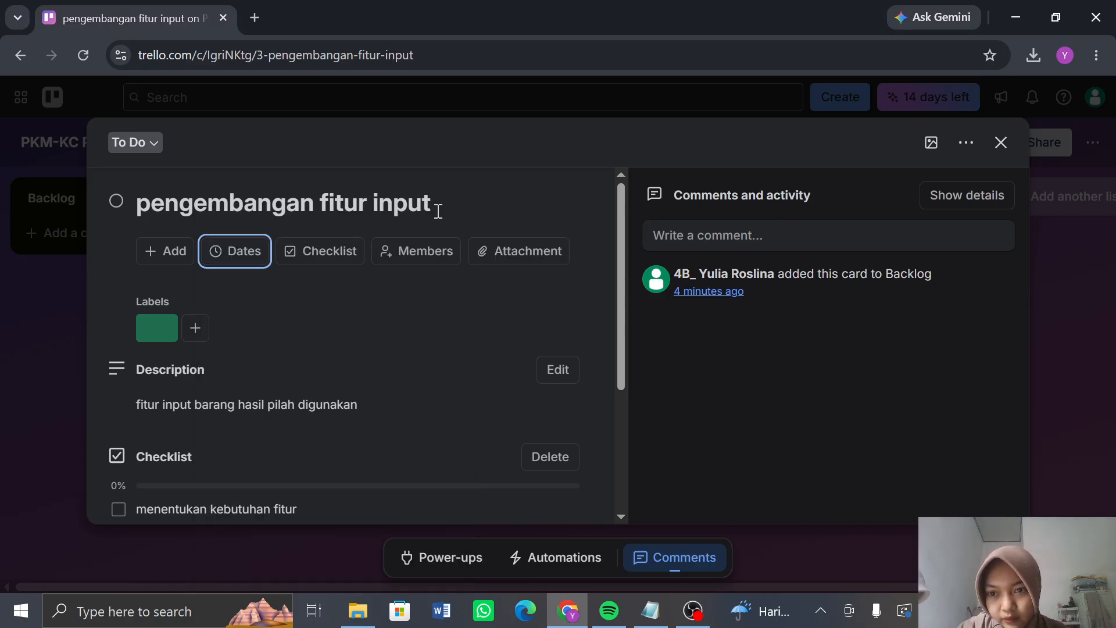
click(150, 323)
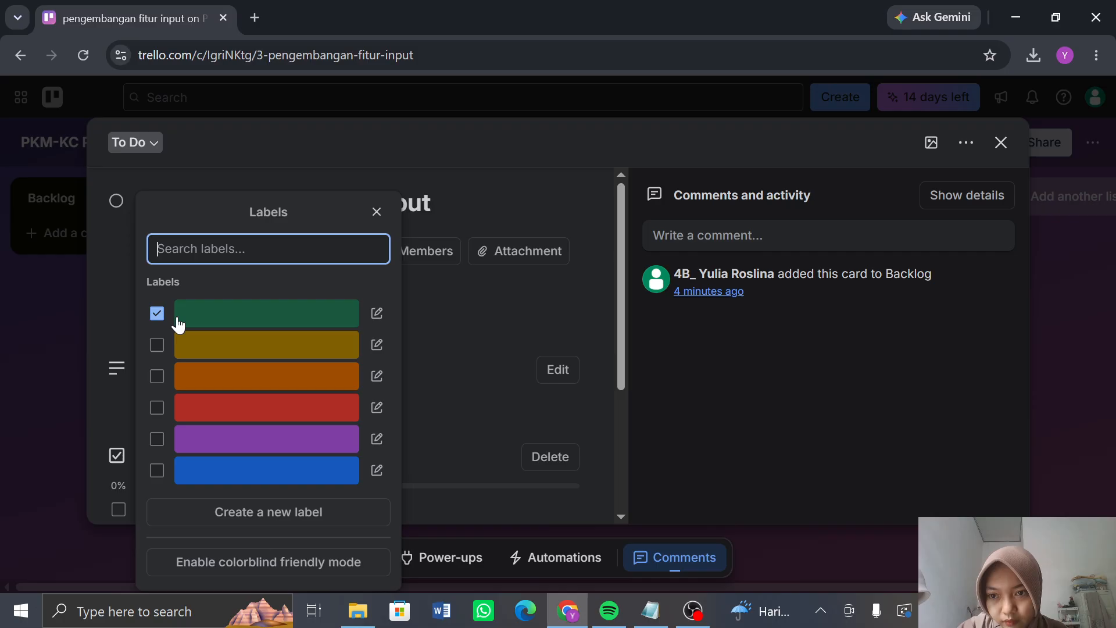
click(213, 318)
click(377, 211)
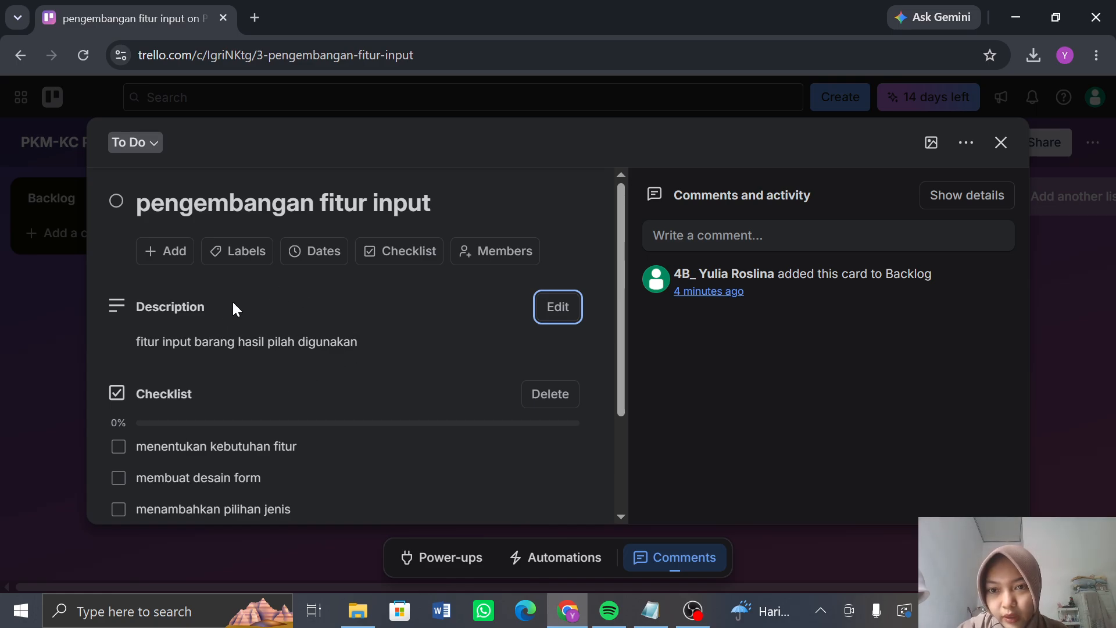
- Save a due date of 6/14/2026 at 11:39 AM on the card, non-recurring, with a reminder 1 day before
click(306, 260)
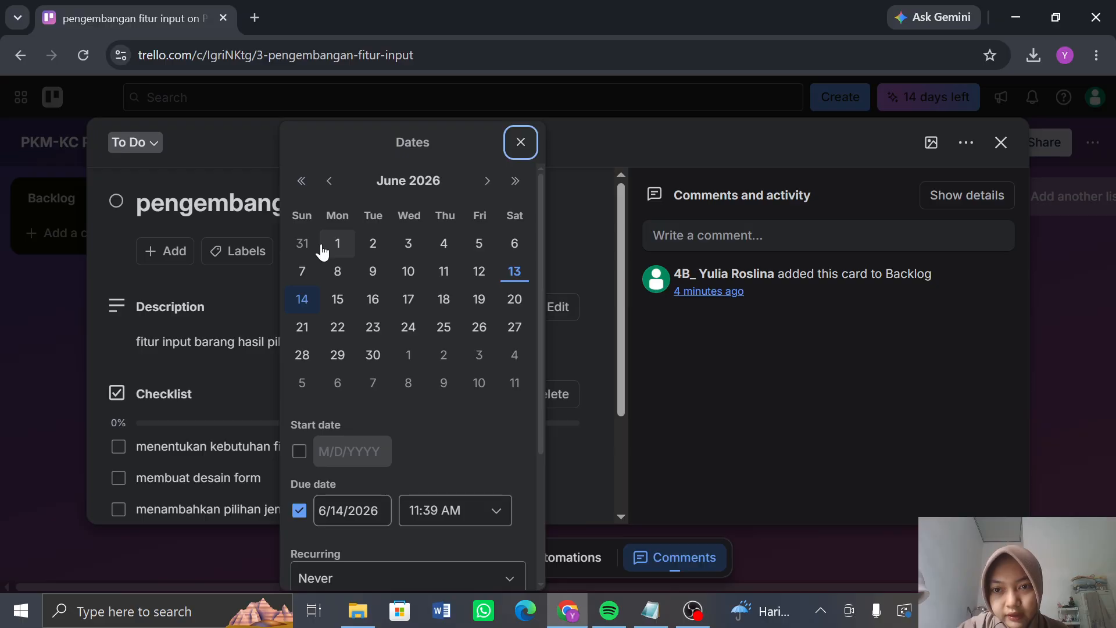
scroll(370, 416, down, 2)
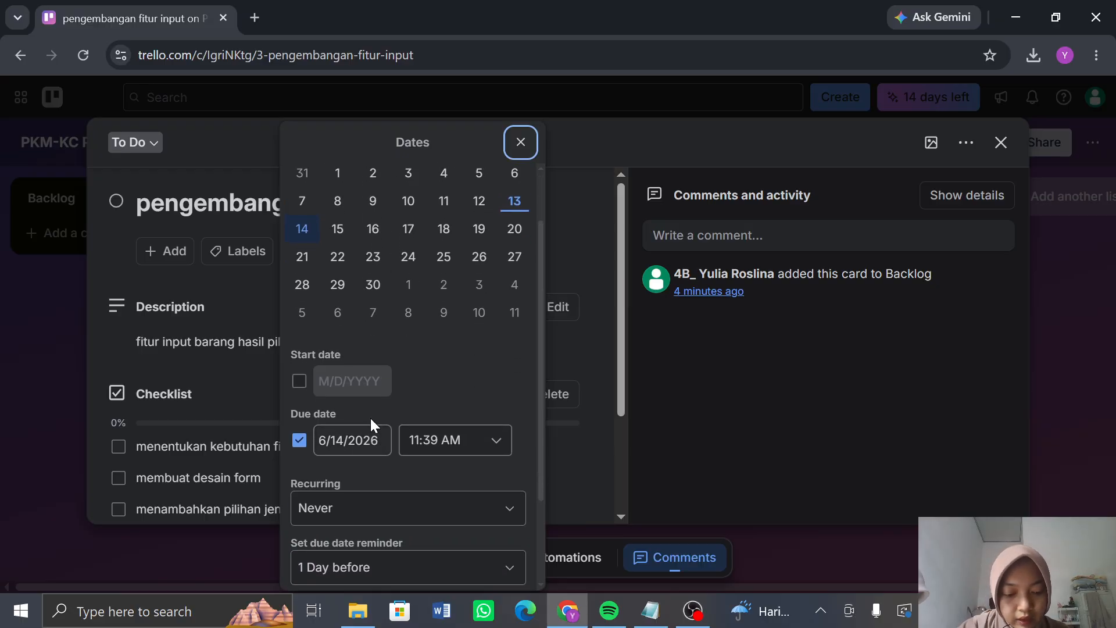
scroll(371, 418, up, 1)
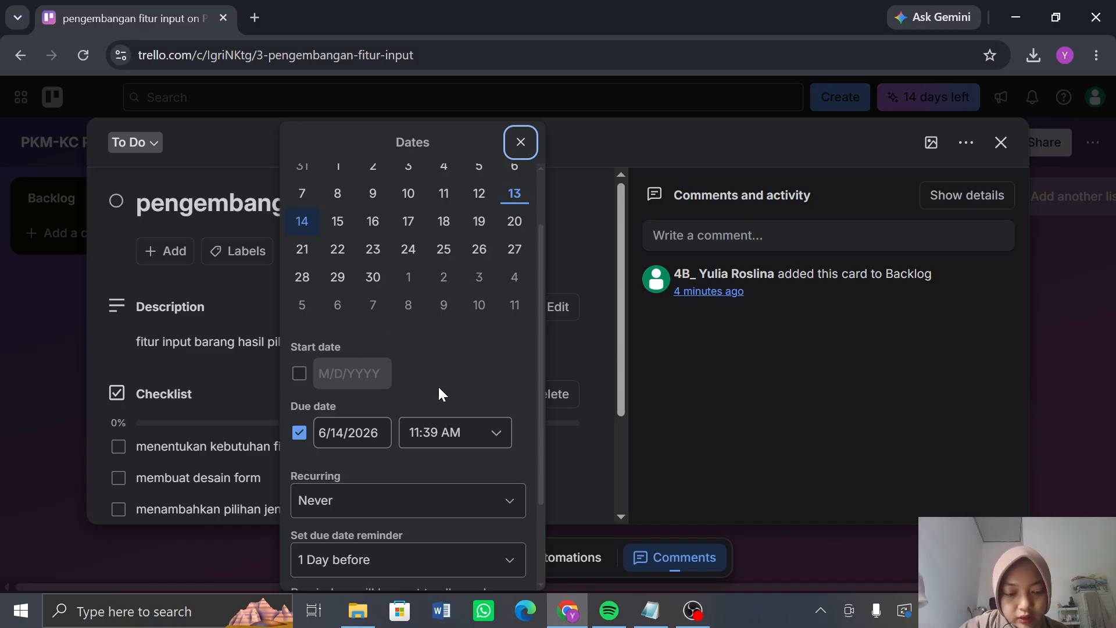
scroll(437, 385, down, 2)
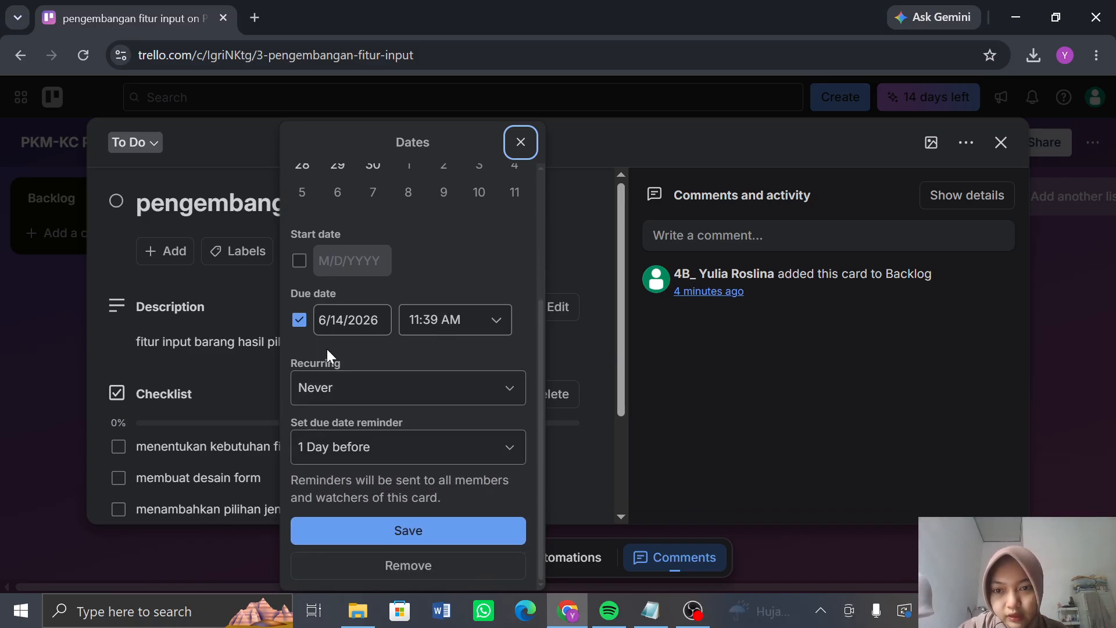
scroll(344, 349, up, 2)
scroll(344, 352, down, 2)
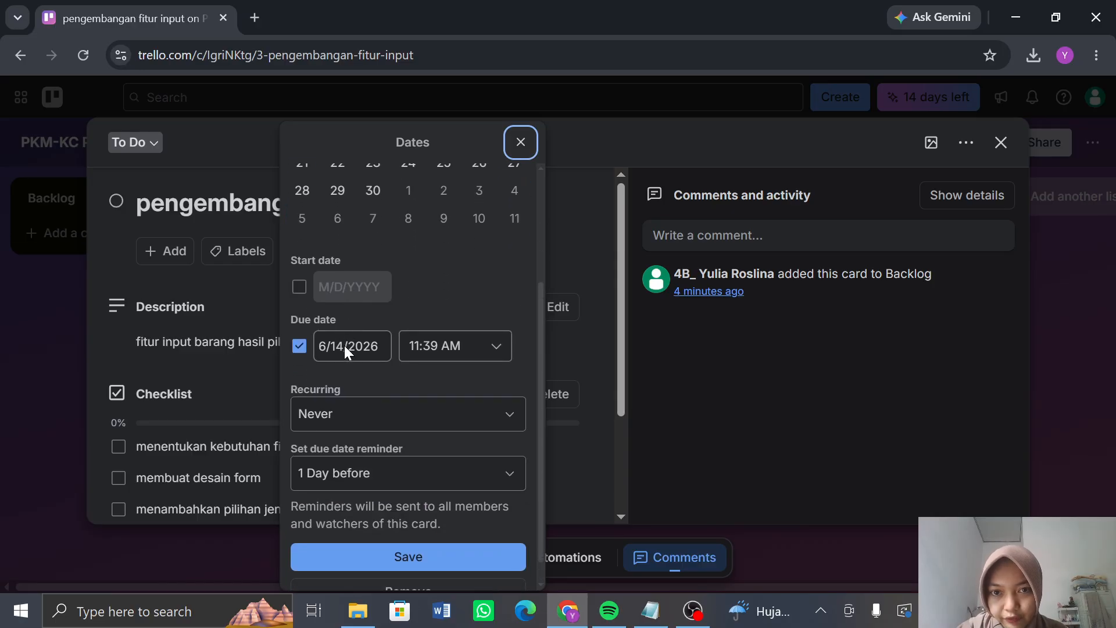
click(420, 558)
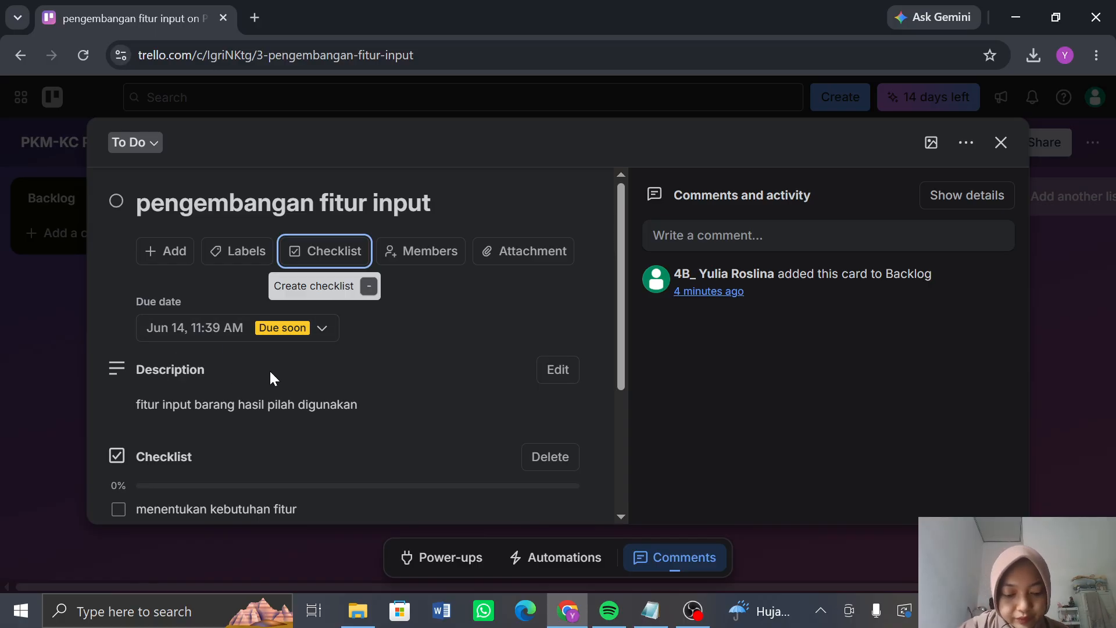
- Change the title of the card's checklist to "Checklist0"
scroll(270, 369, down, 1)
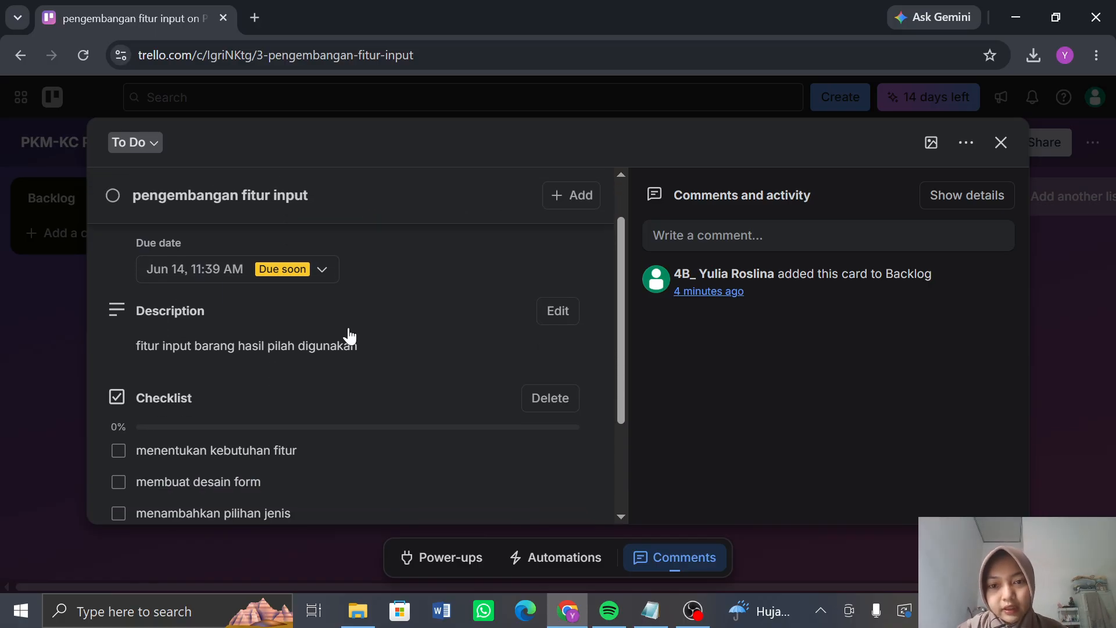
click(378, 404)
click(379, 405)
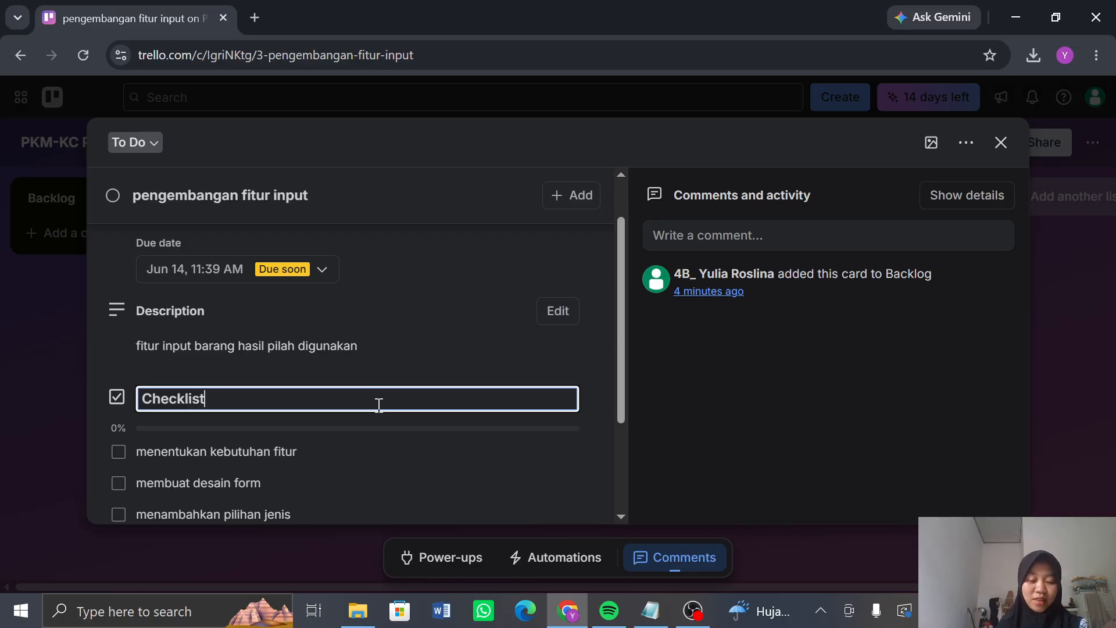
text(0)
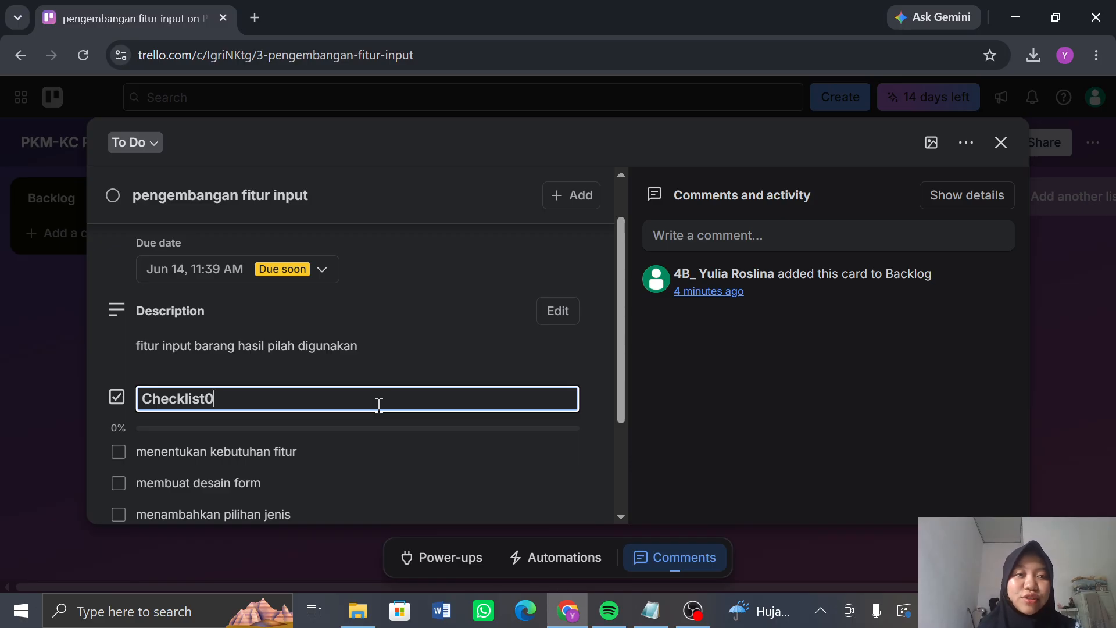
- Close the "pengembangan fitur input" card and move it from the To Do list to the Doing list
click(1007, 152)
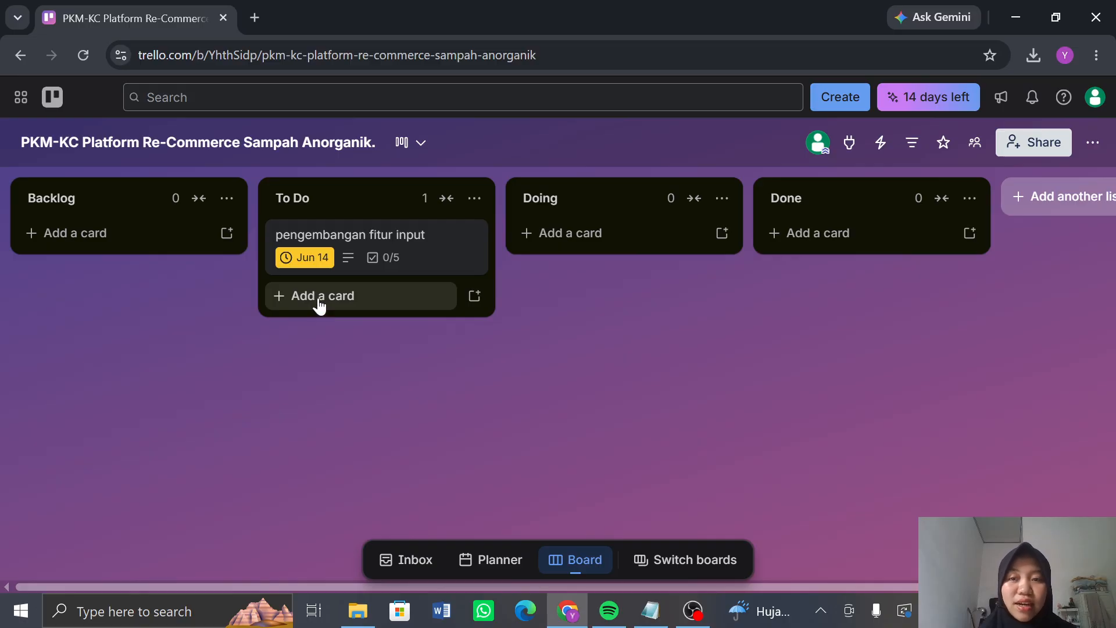
drag(345, 249, 594, 229)
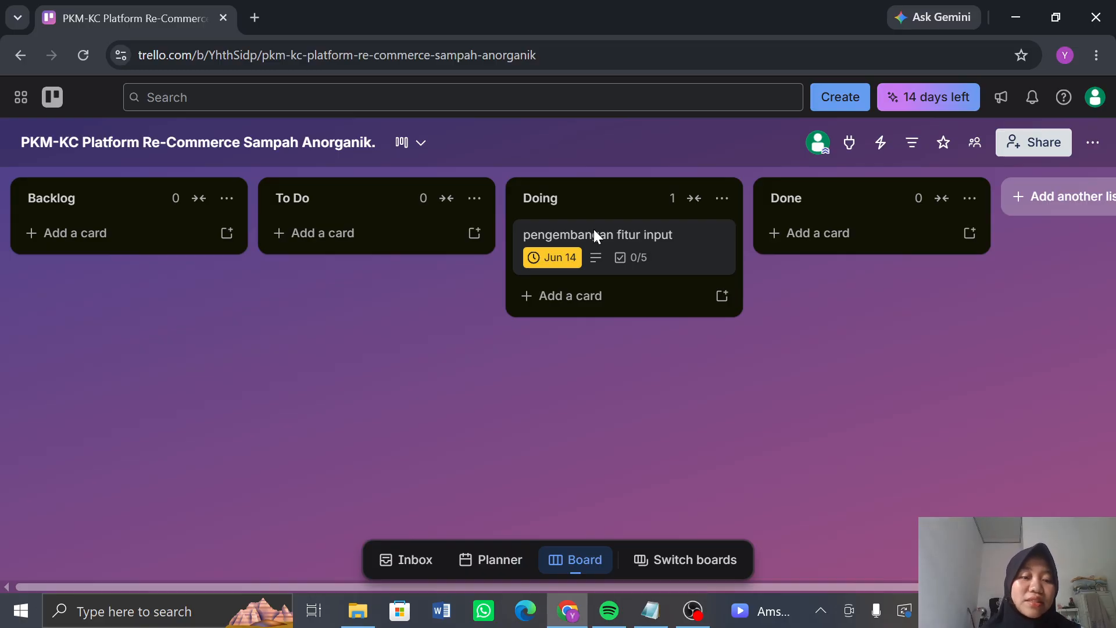
- Open the card in the Doing list and mark "menentukan kebutuhan fitur", "membuat desain form" and "menambahkan pilihan jenis" as complete
click(585, 246)
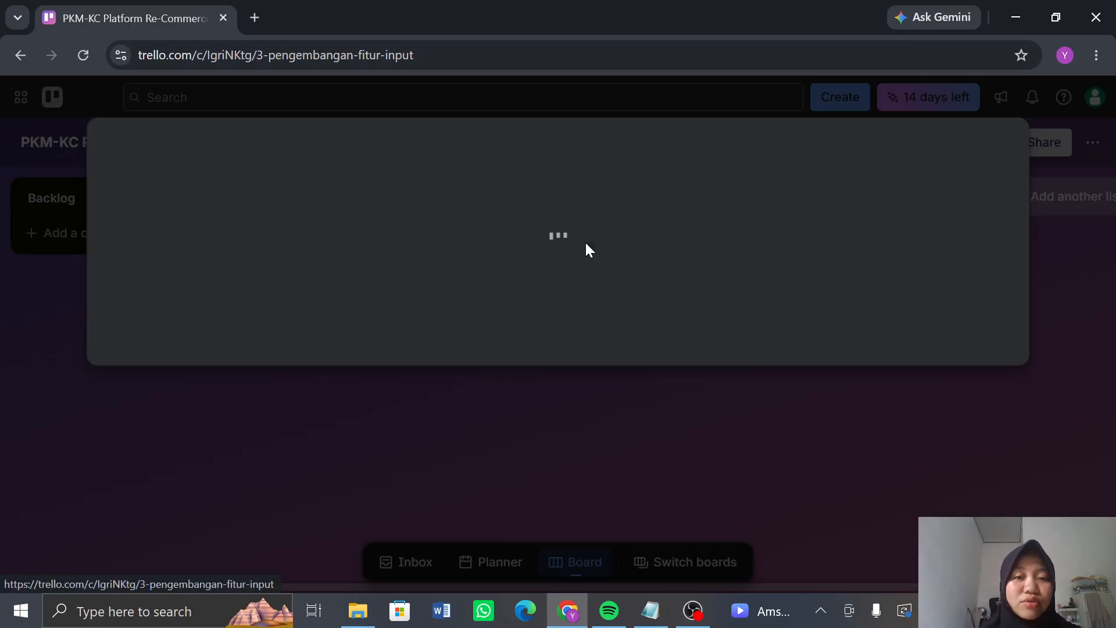
scroll(451, 324, down, 2)
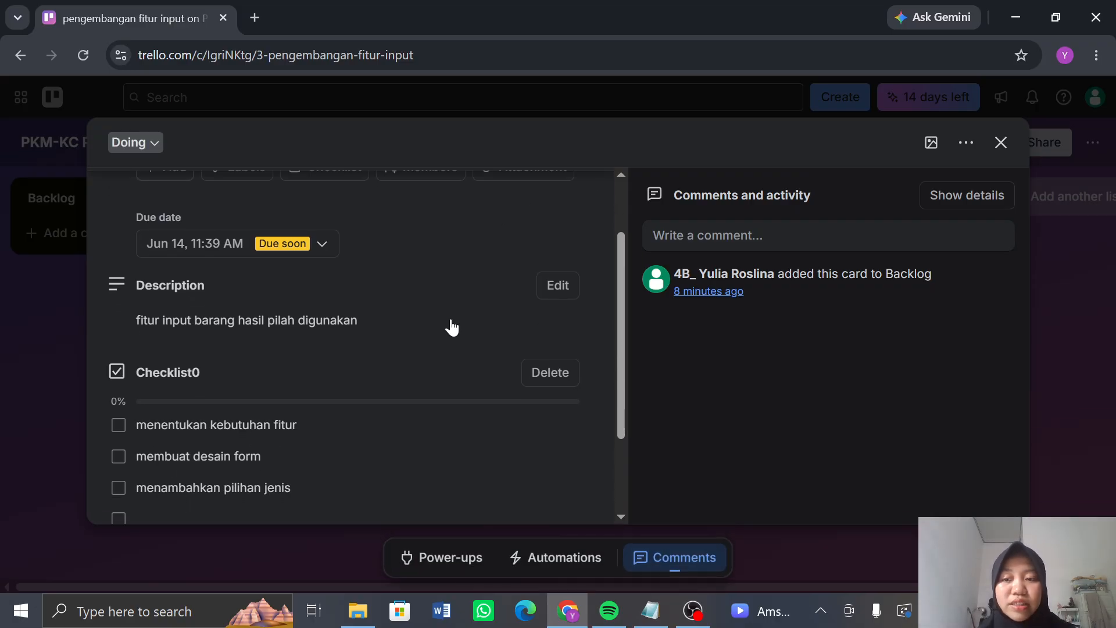
scroll(451, 325, down, 2)
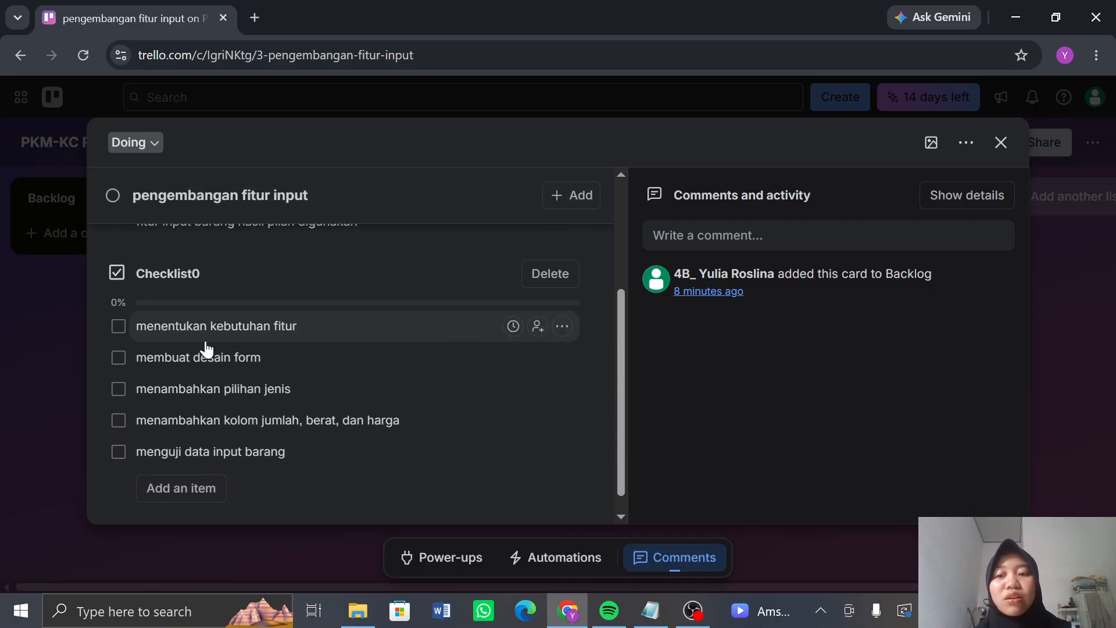
scroll(207, 349, down, 1)
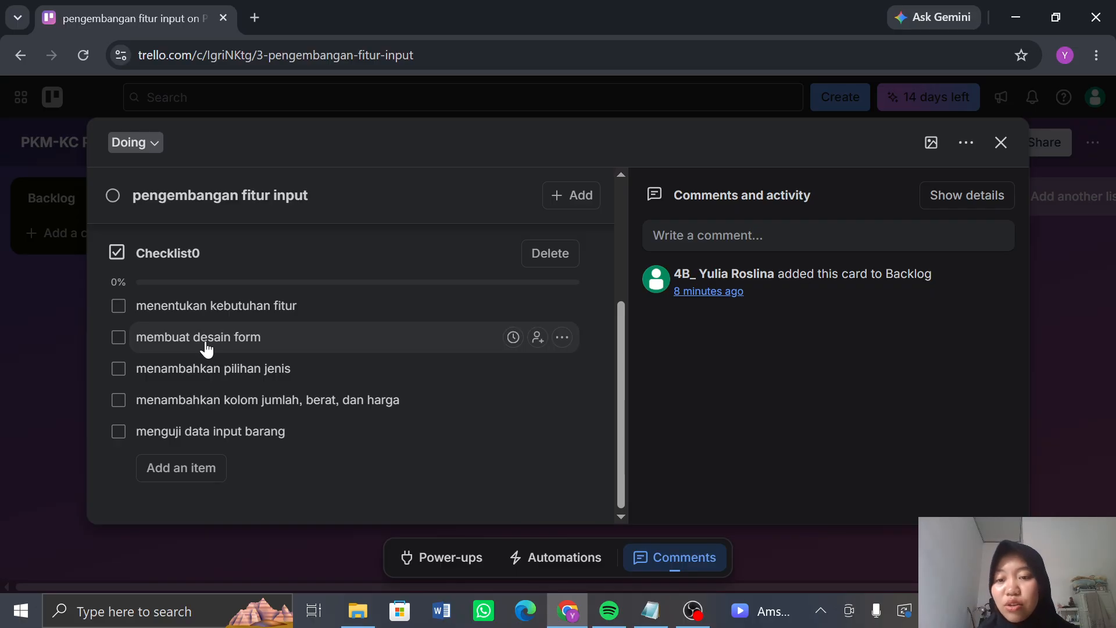
click(118, 313)
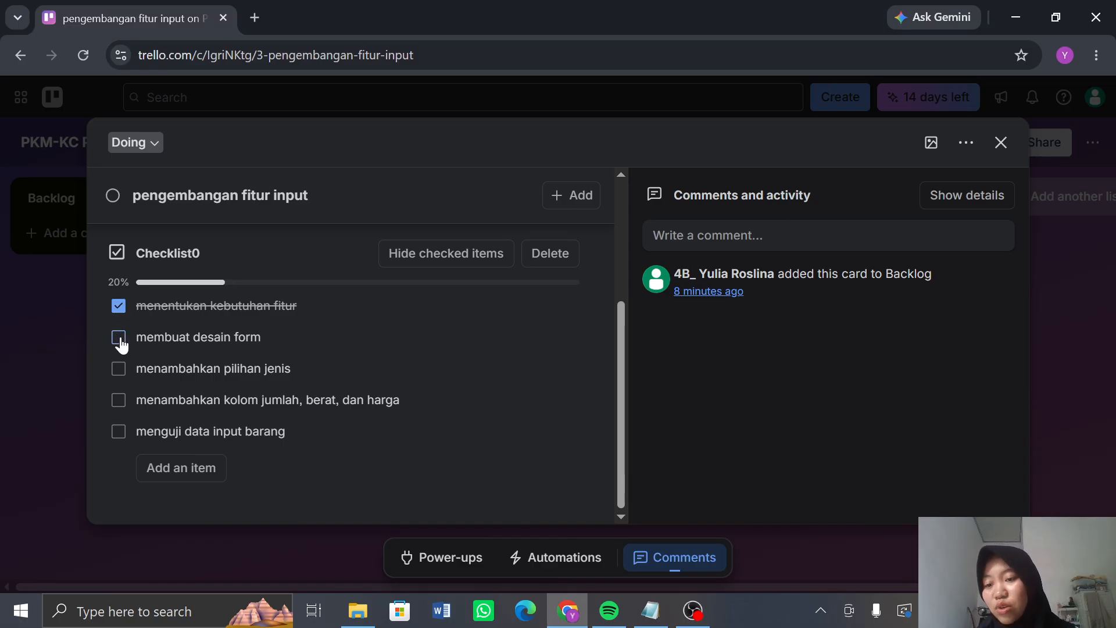
click(119, 339)
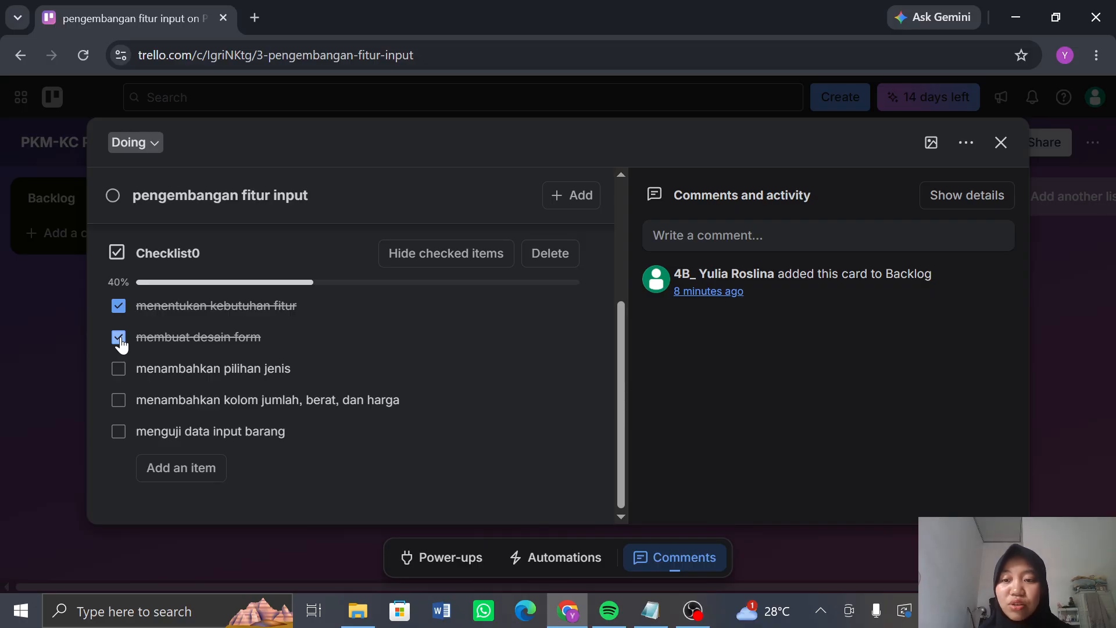
click(120, 369)
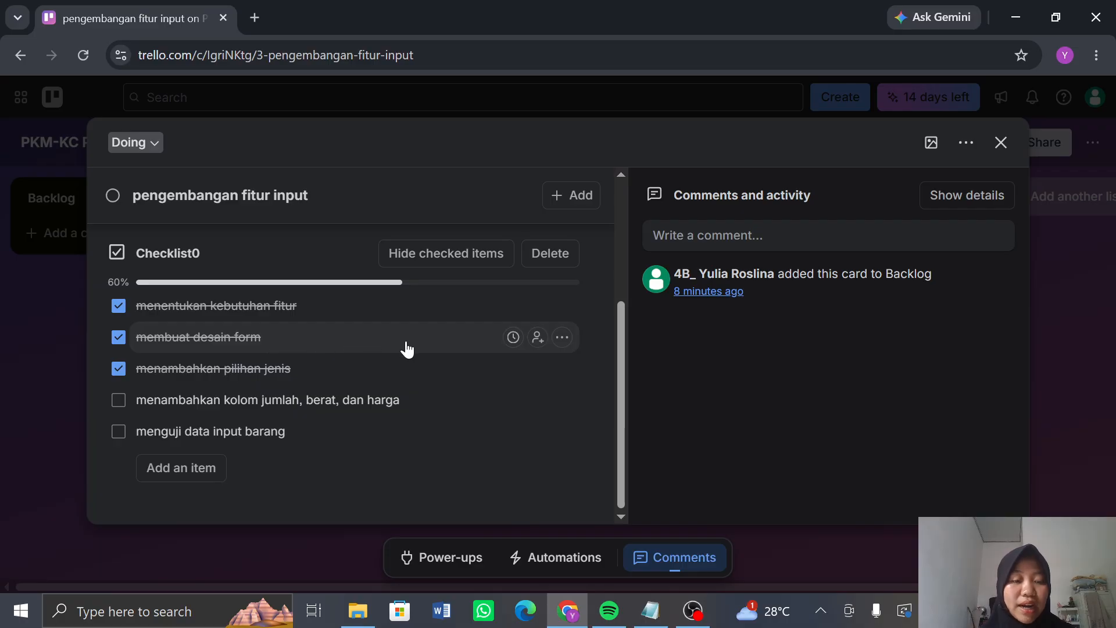
- Add and save the comment "saya terkendala dalam menambahkan berat dan harga" on the card
click(735, 247)
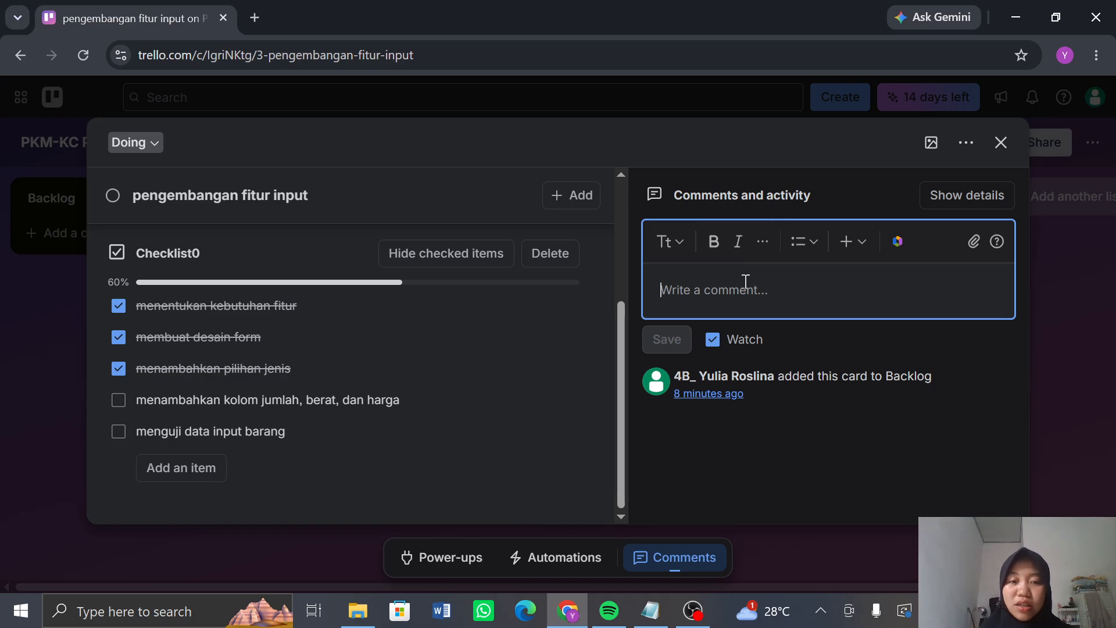
text(saya)
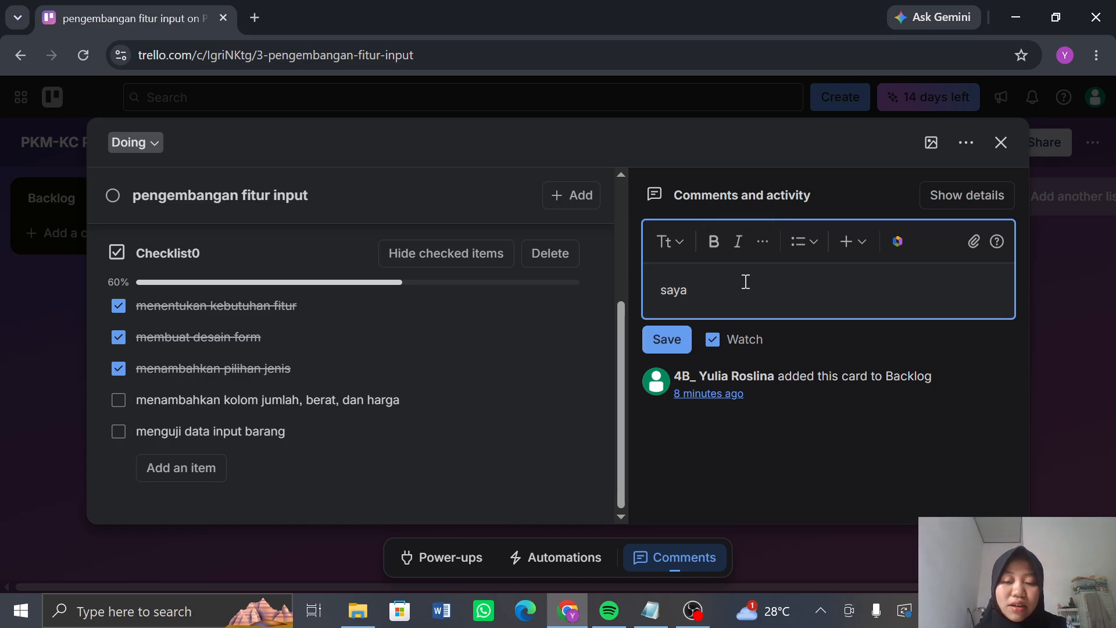
text( terkendala )
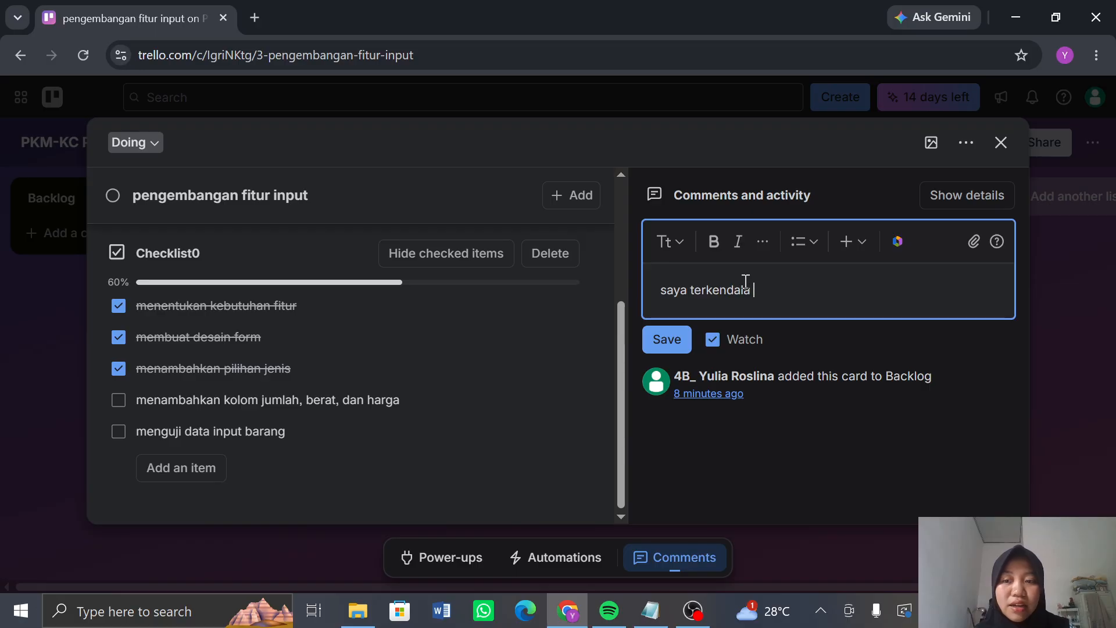
text(dalam )
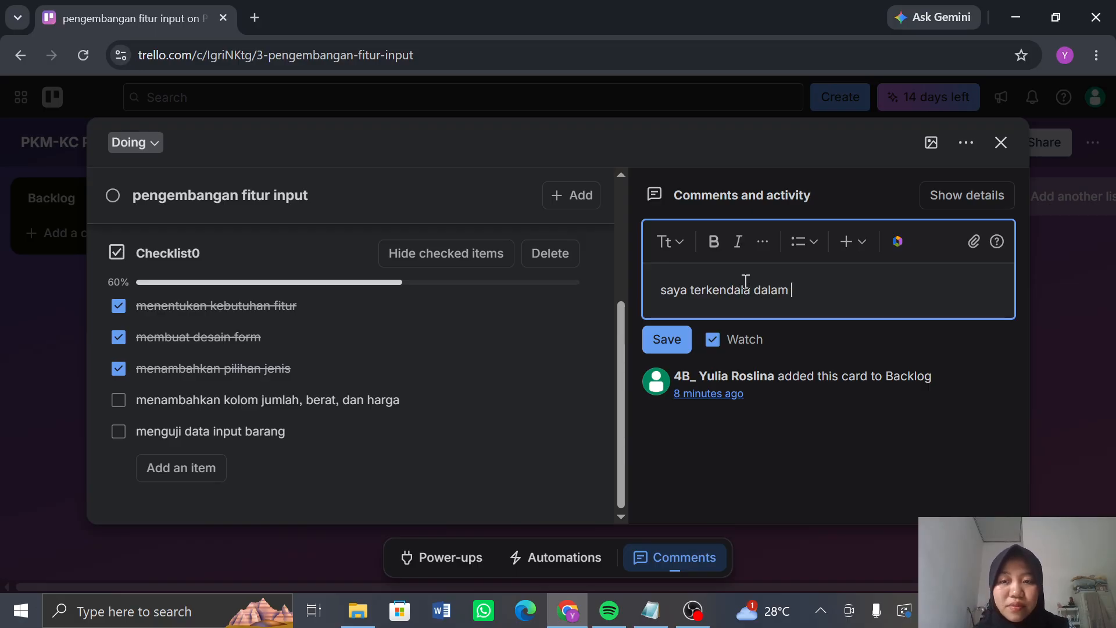
text(menam)
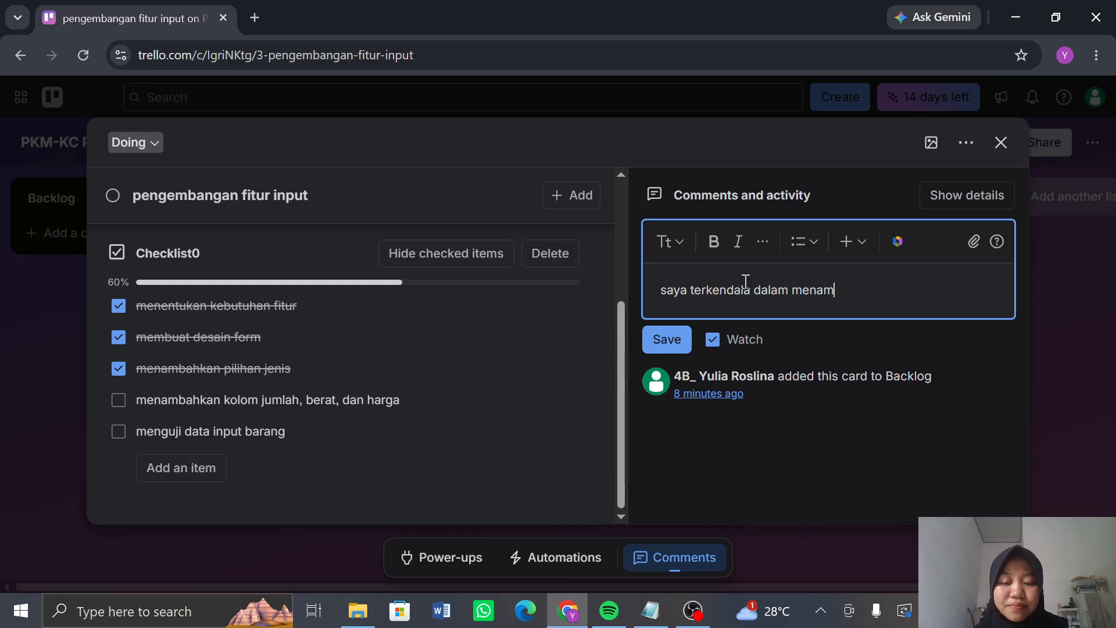
text(bahkan)
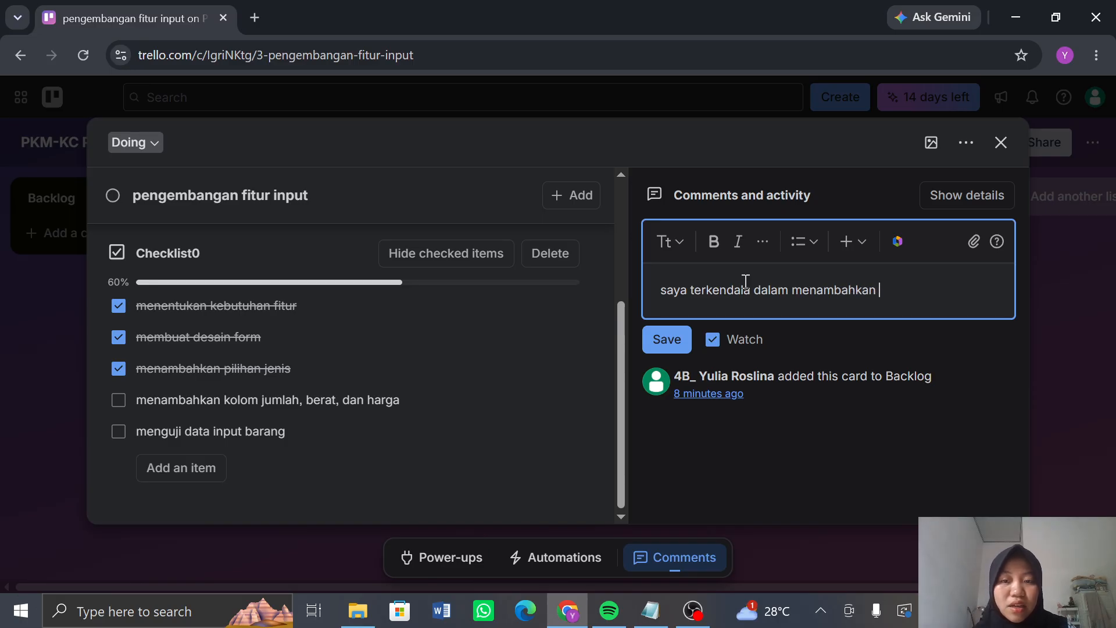
text( be)
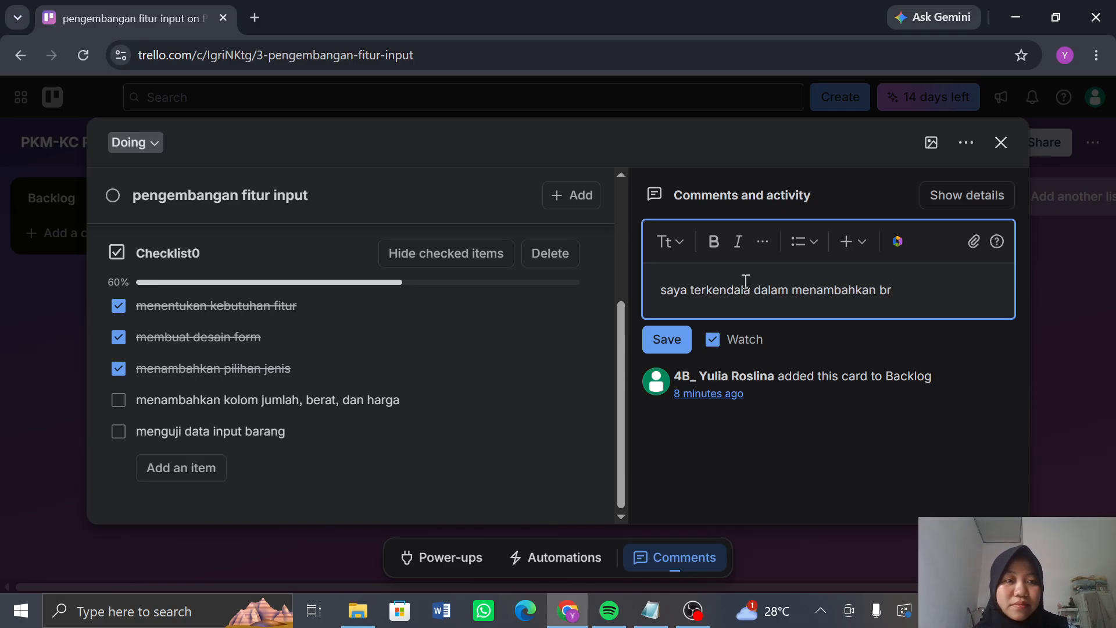
text(rat dan harga)
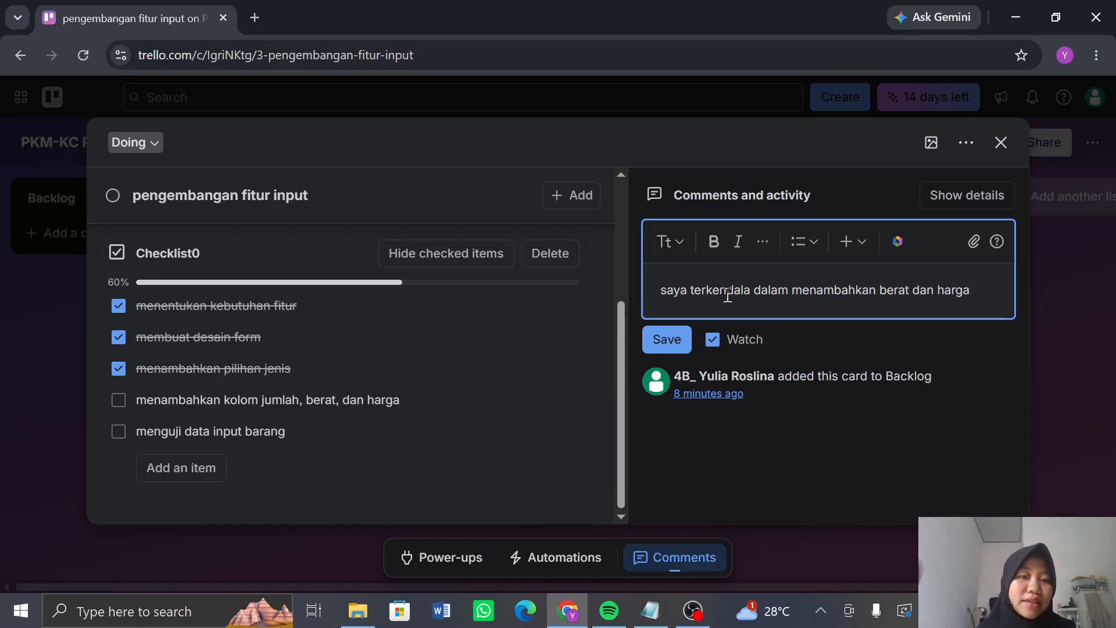
click(658, 345)
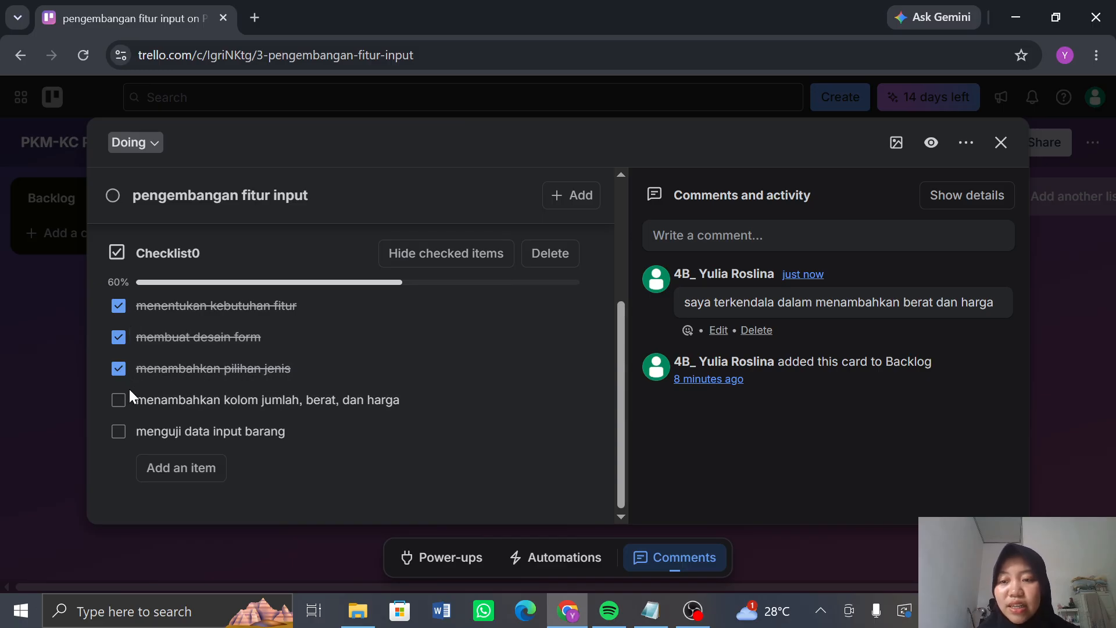
- Mark the checklist items "menambahkan kolom jumlah, berat, dan harga" and "menguji data input barang" as complete
click(119, 401)
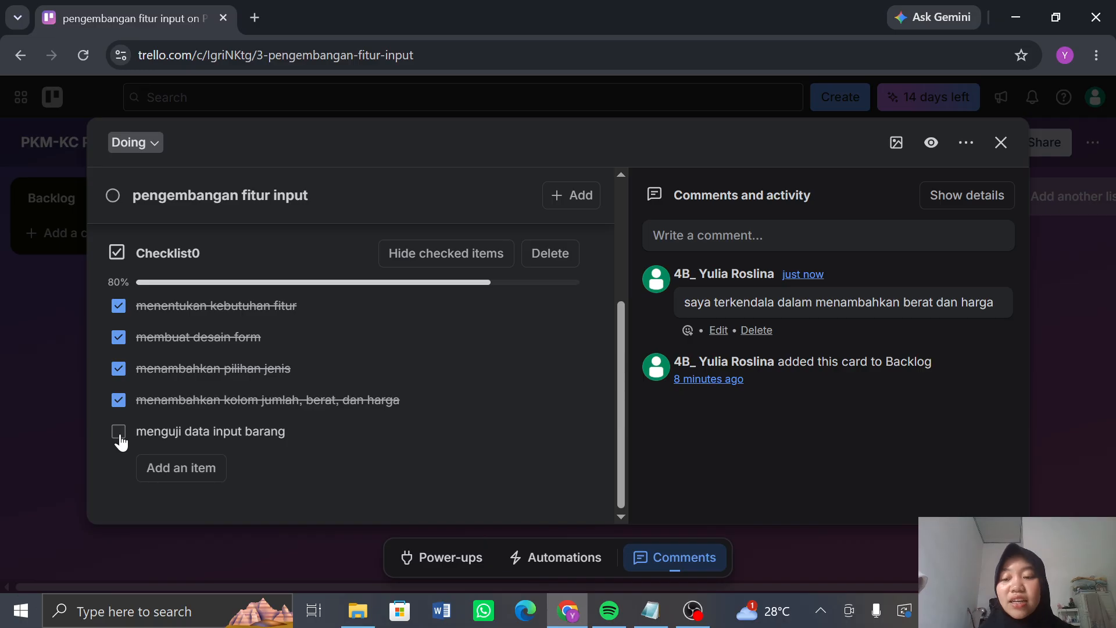
click(120, 436)
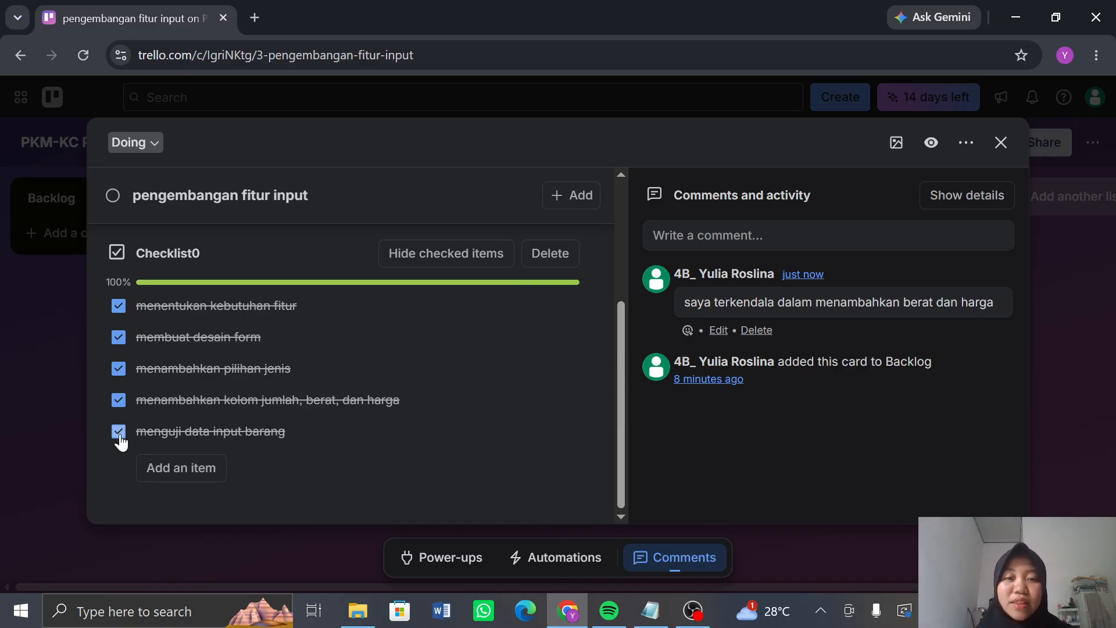
- Close the "pengembangan fitur input" card, move it from the Doing list to the Done list and briefly check its details
scroll(470, 334, up, 3)
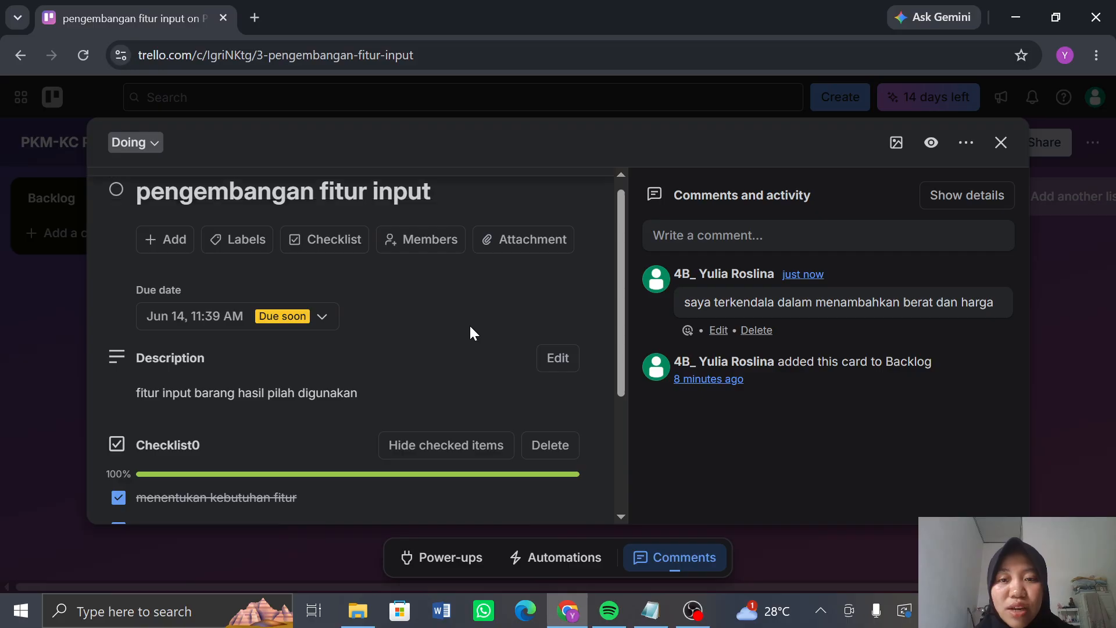
click(991, 145)
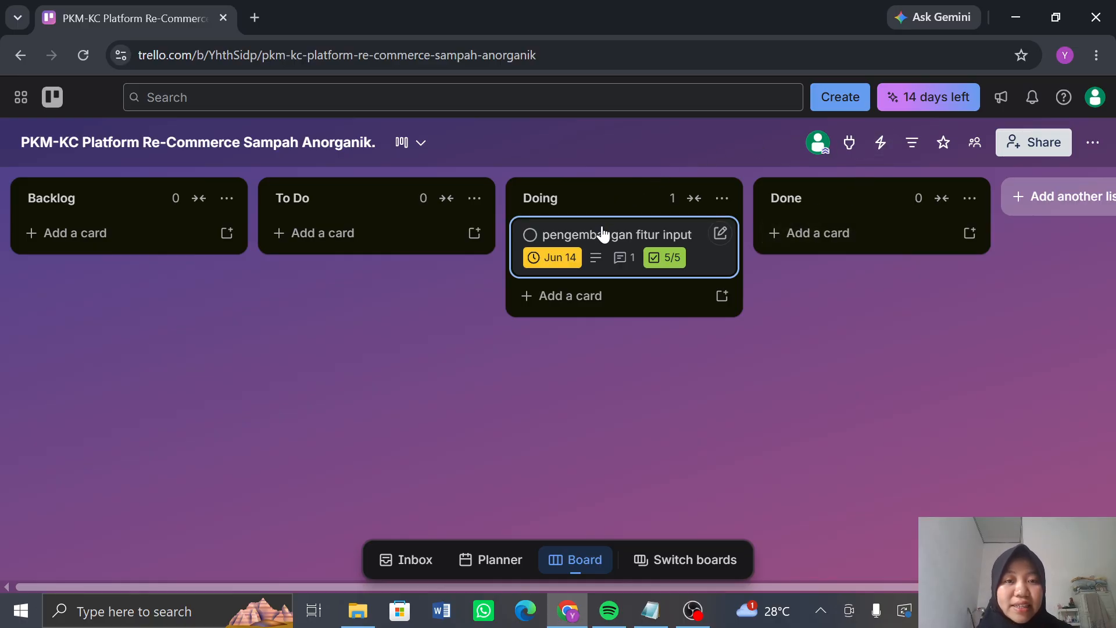
drag(603, 234, 844, 221)
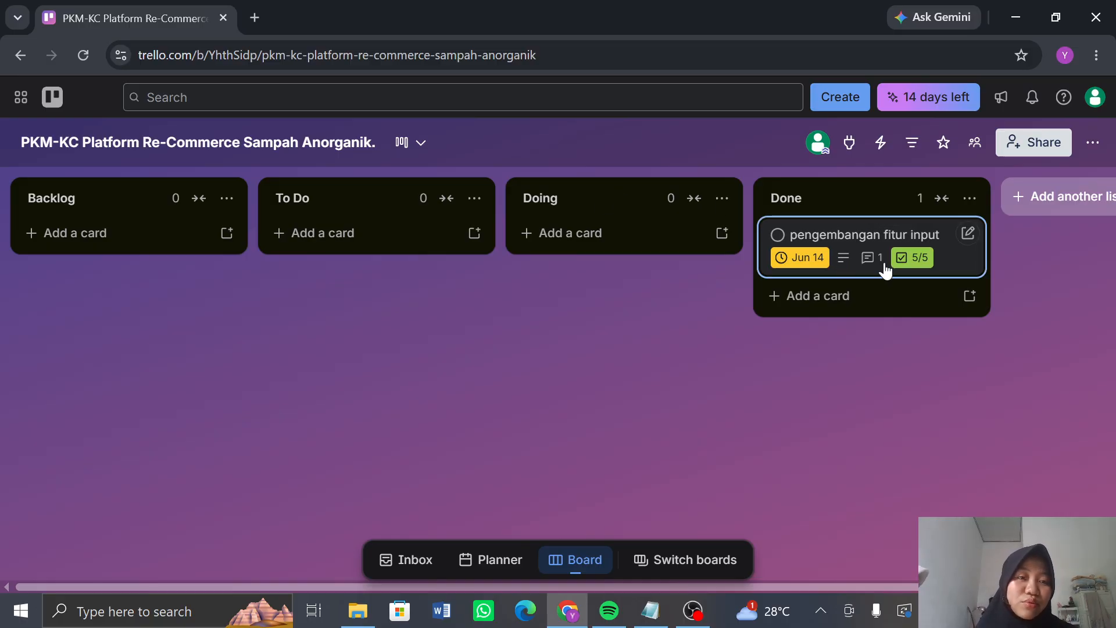
click(872, 238)
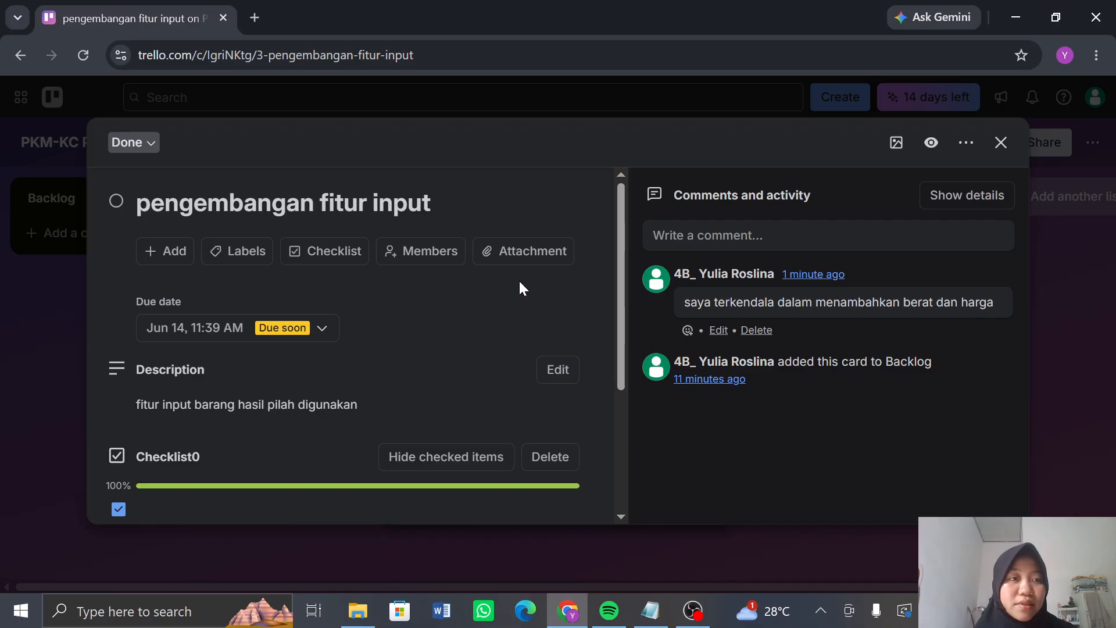
click(999, 146)
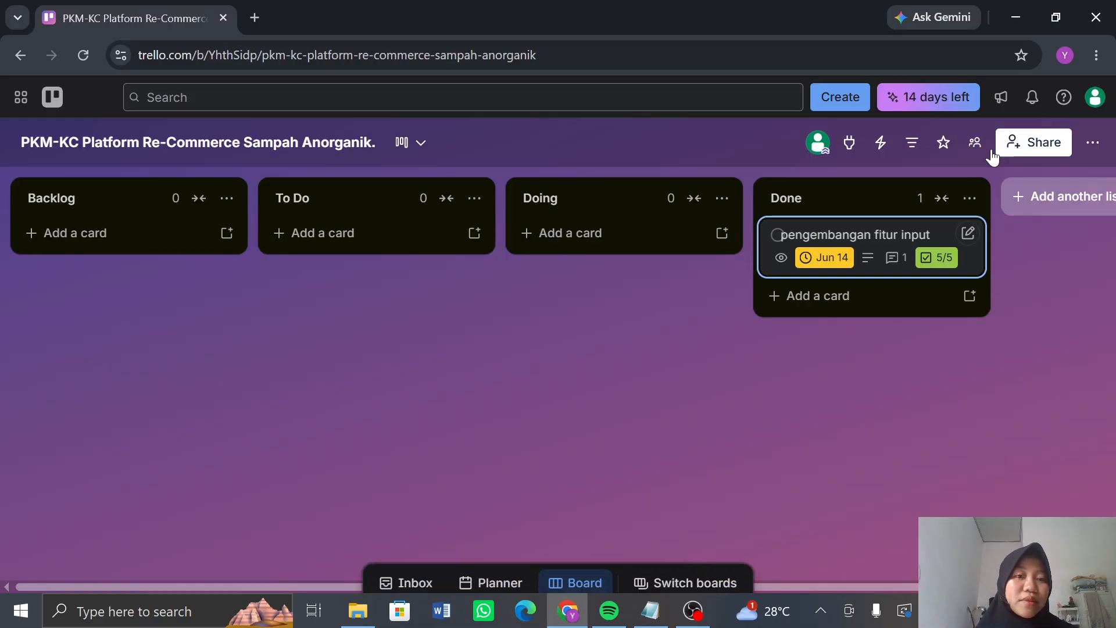
- Move the "pengembangan fitur input" card back to To Do and run it through Doing into Done again
drag(820, 244, 386, 224)
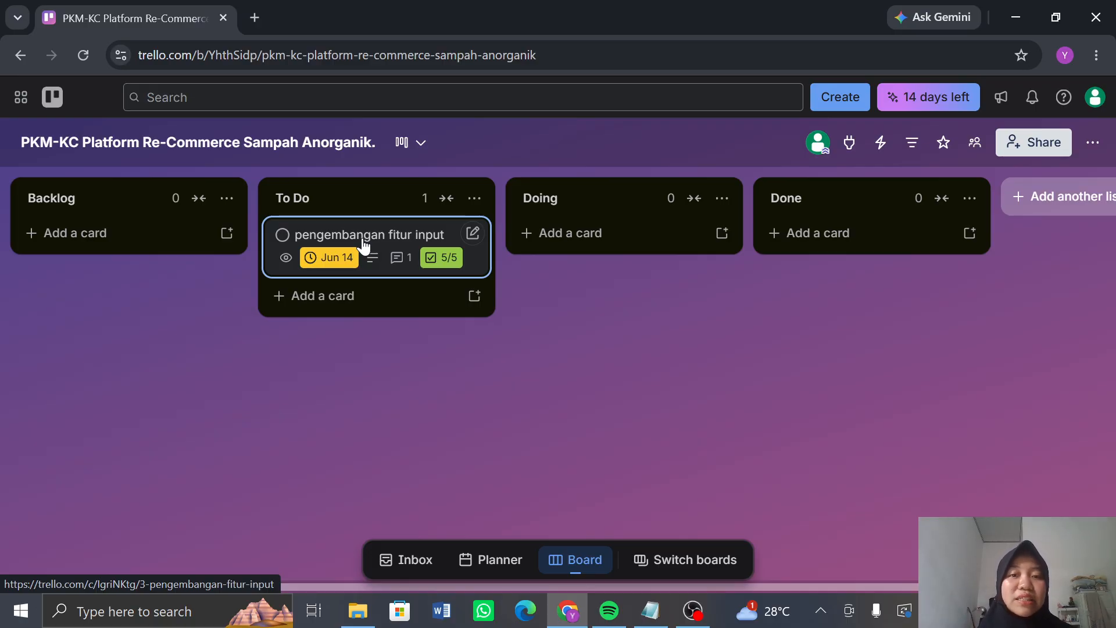
drag(363, 244, 401, 251)
drag(505, 273, 597, 233)
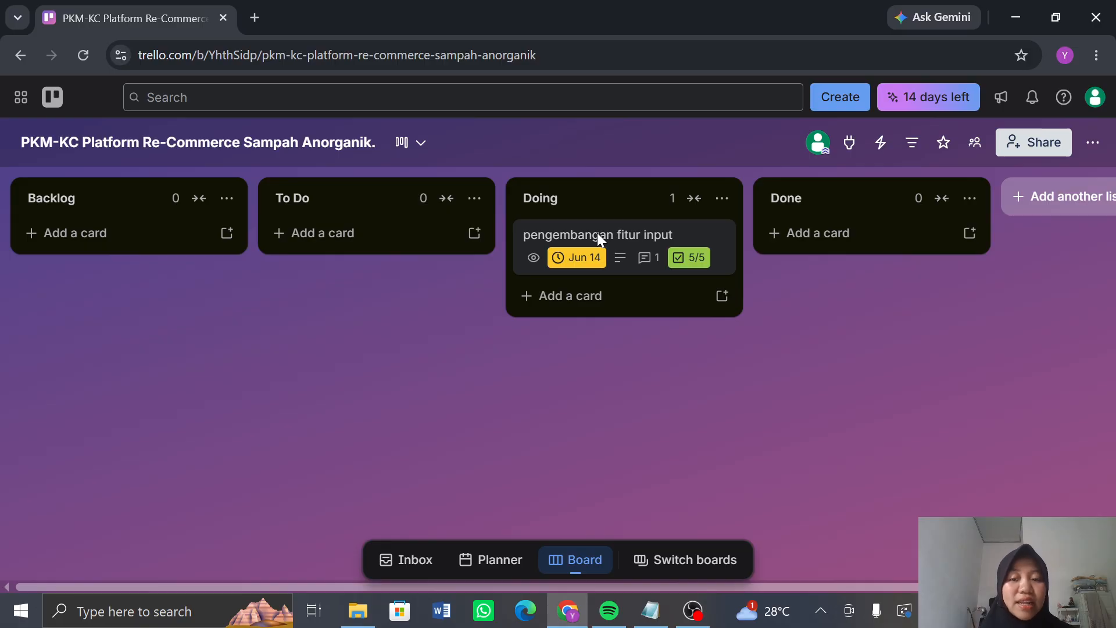
drag(598, 232, 849, 220)
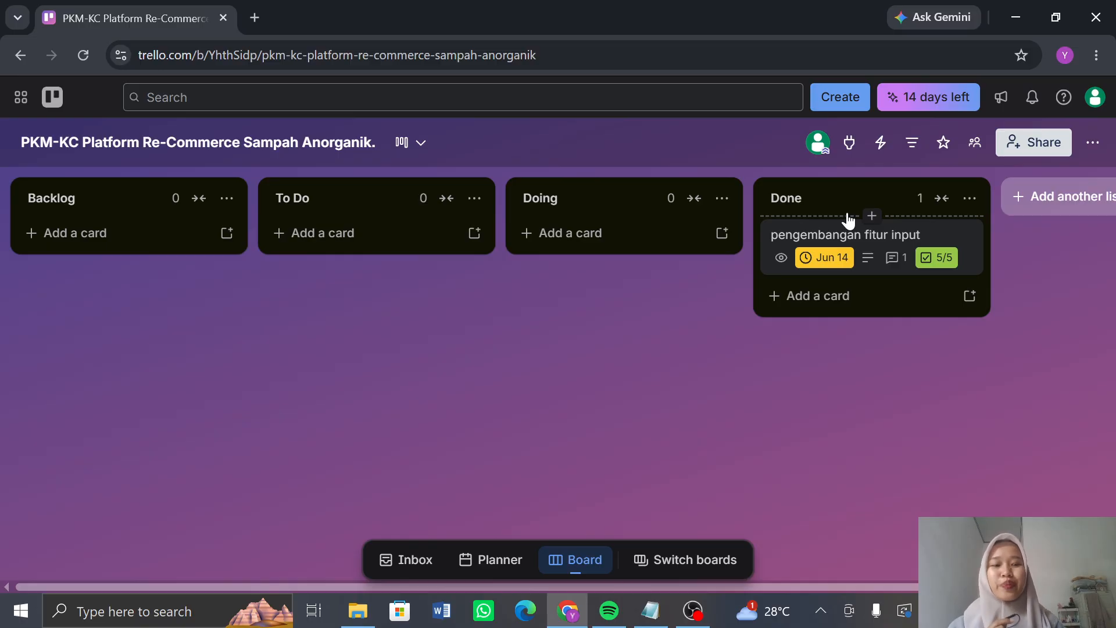
click(692, 611)
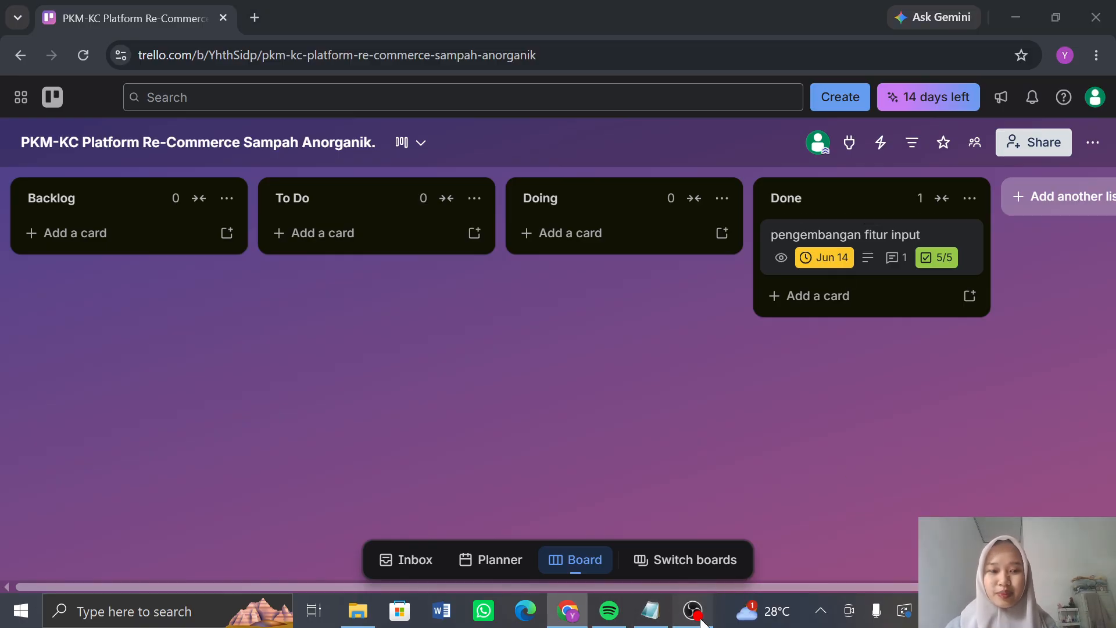